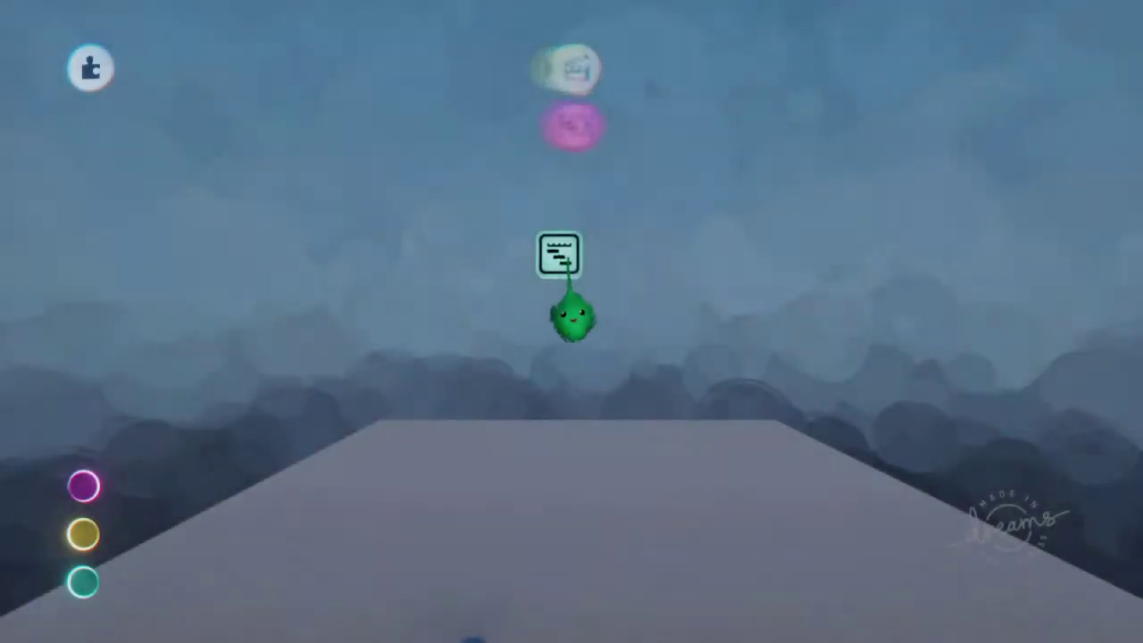
# Search for something to stamp, limiting the results to the Music category and the Track subcategory.
pyautogui.click(568, 261)
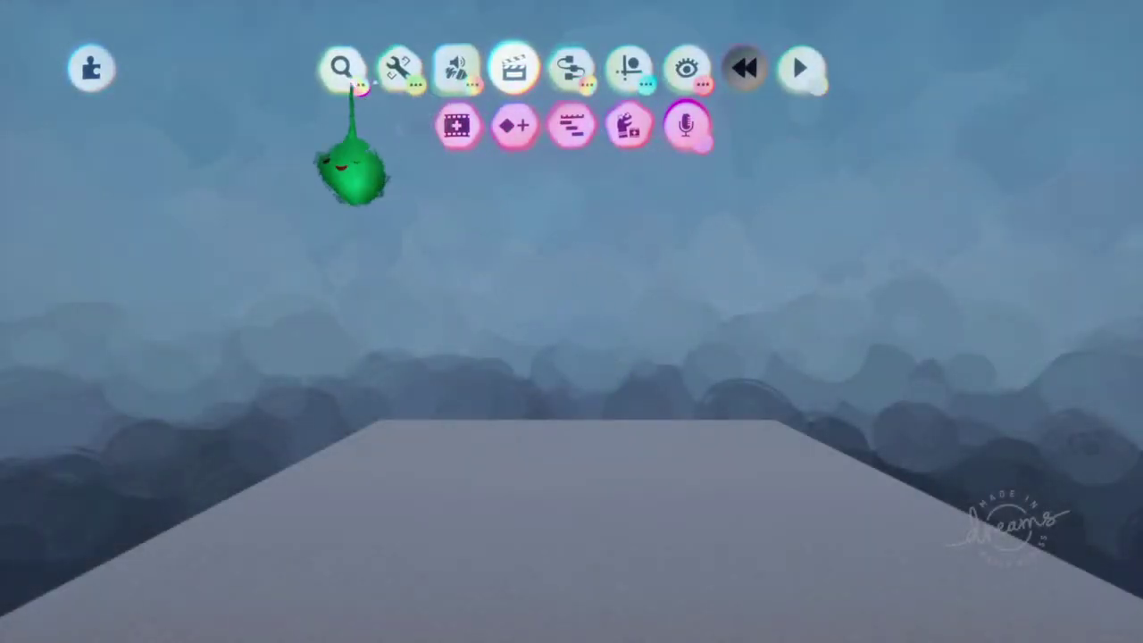
pyautogui.click(341, 71)
pyautogui.press('Escape')
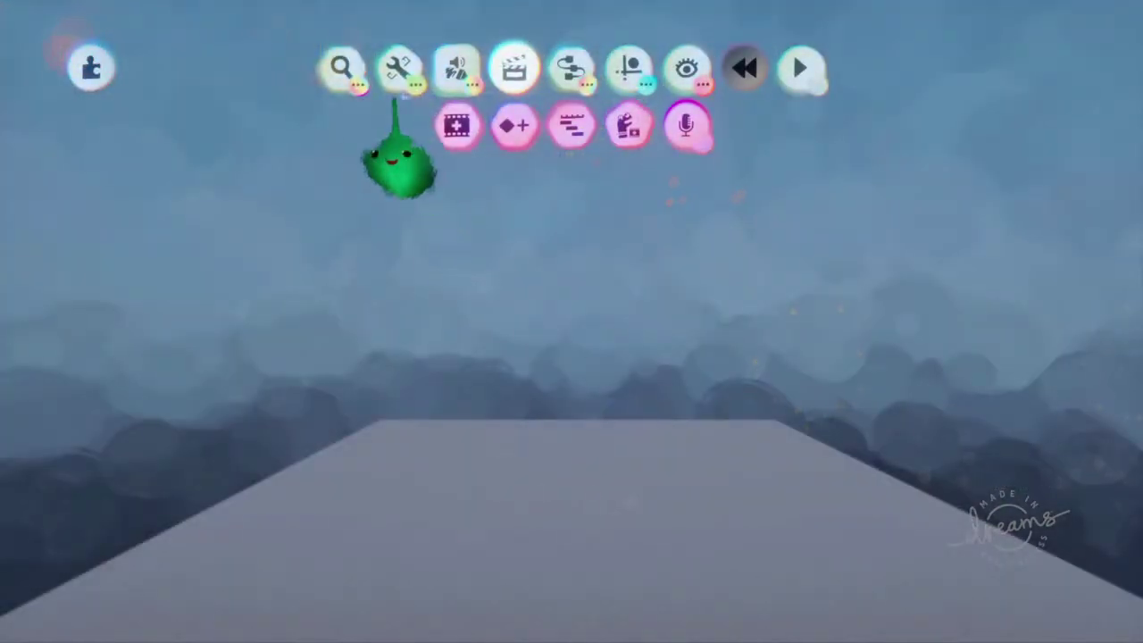
pyautogui.click(336, 72)
pyautogui.click(502, 103)
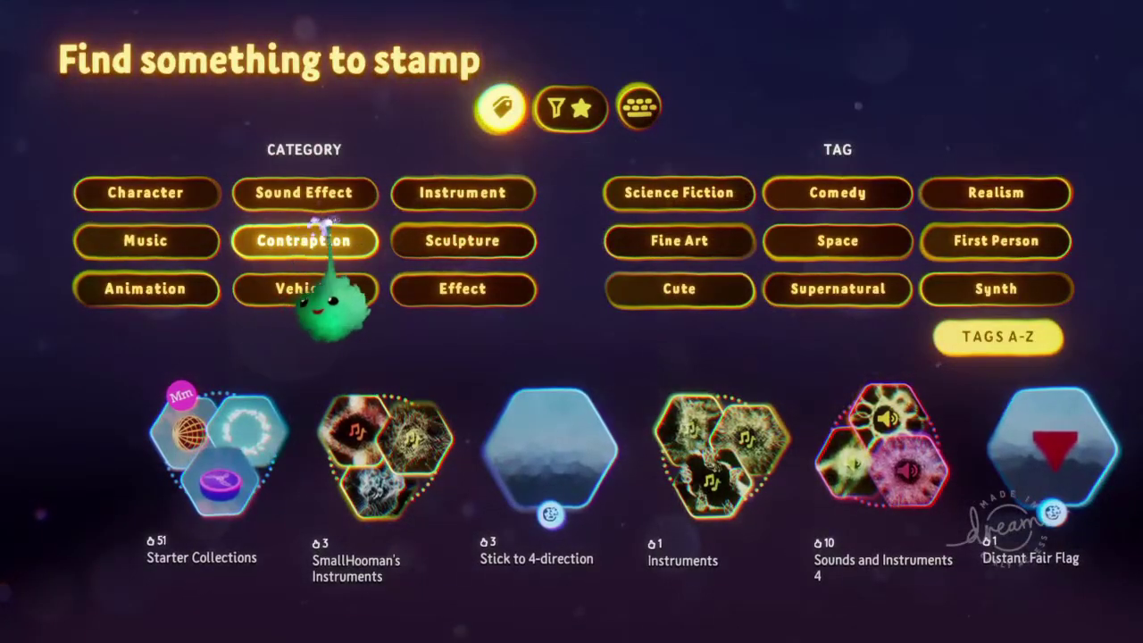
pyautogui.click(165, 239)
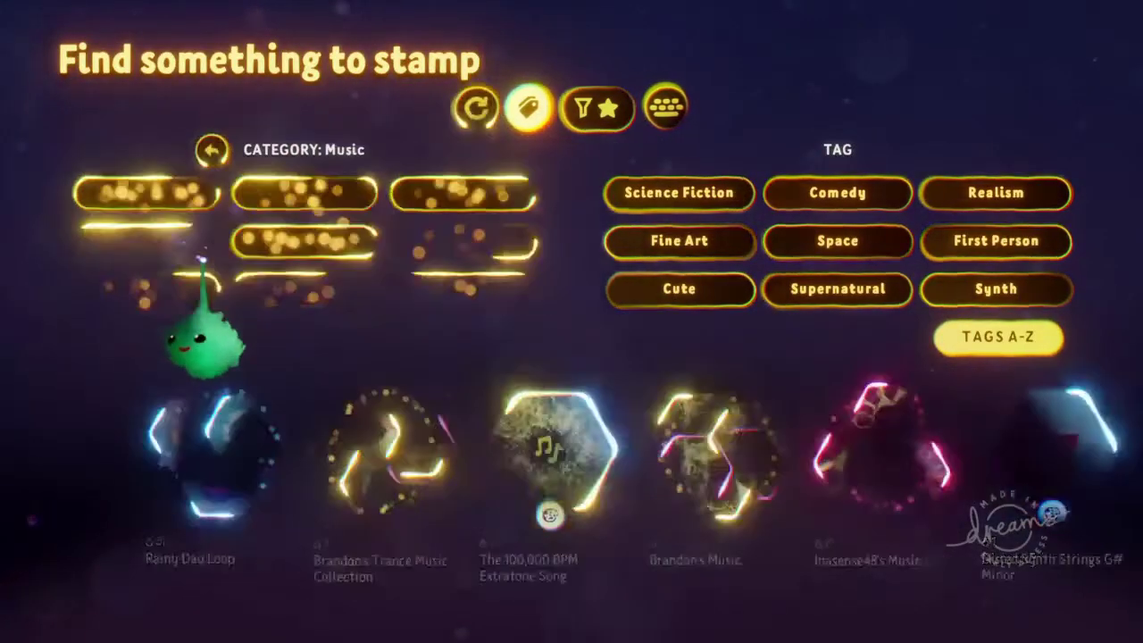
pyautogui.click(291, 196)
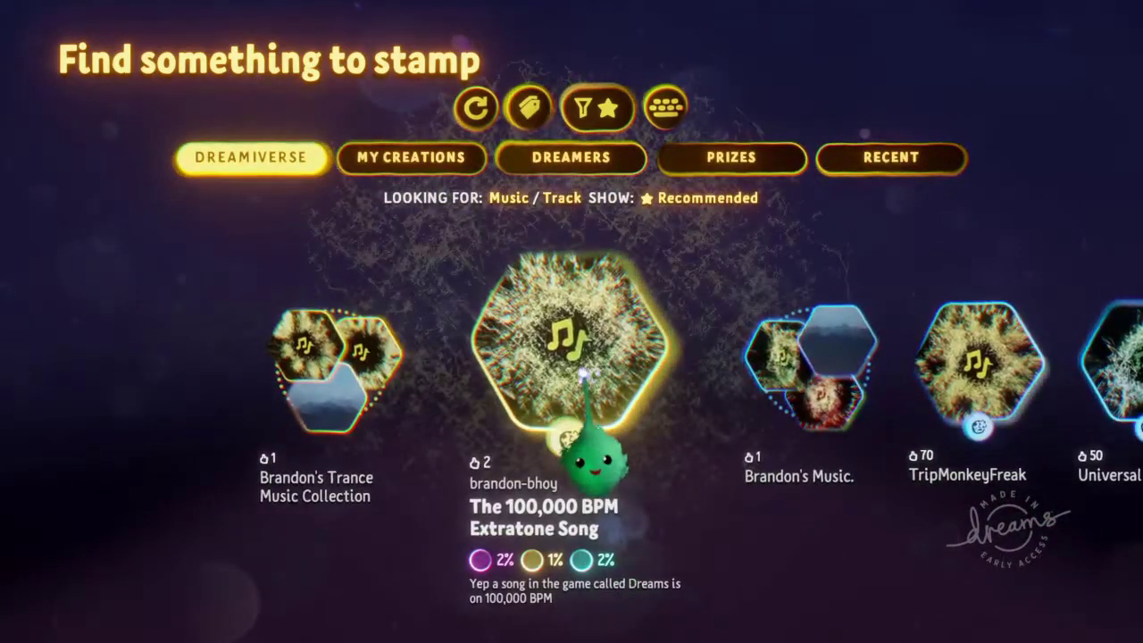
# Browse the music results, open the creator's own music collection, and choose a track from its Remixes group.
pyautogui.press('Right')
pyautogui.press('Right')
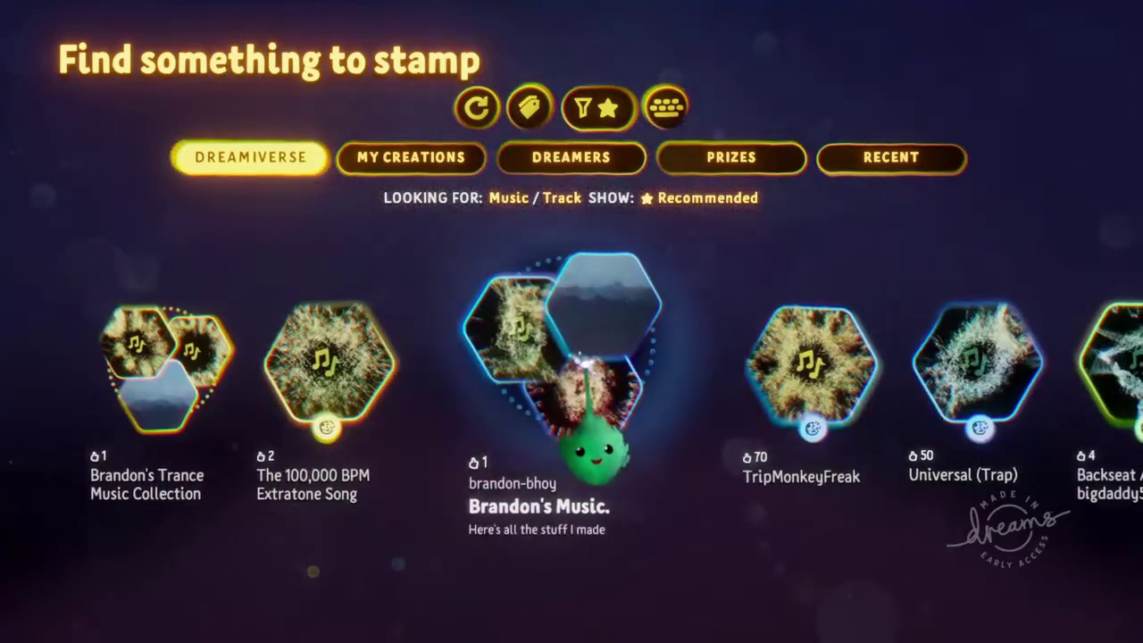
pyautogui.press('Left')
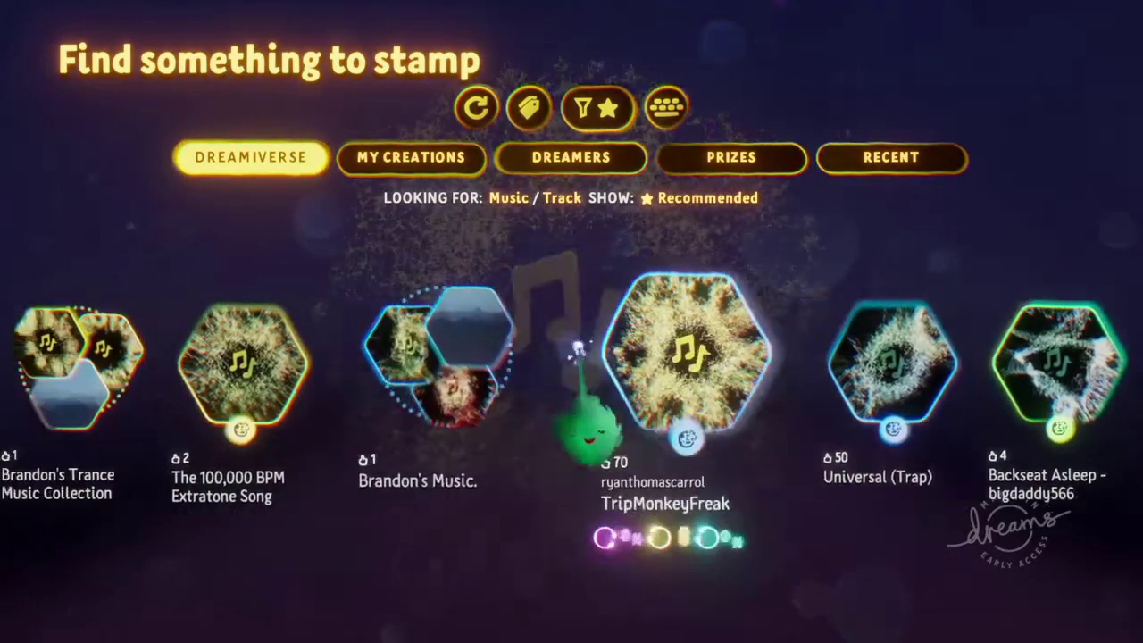
pyautogui.click(581, 346)
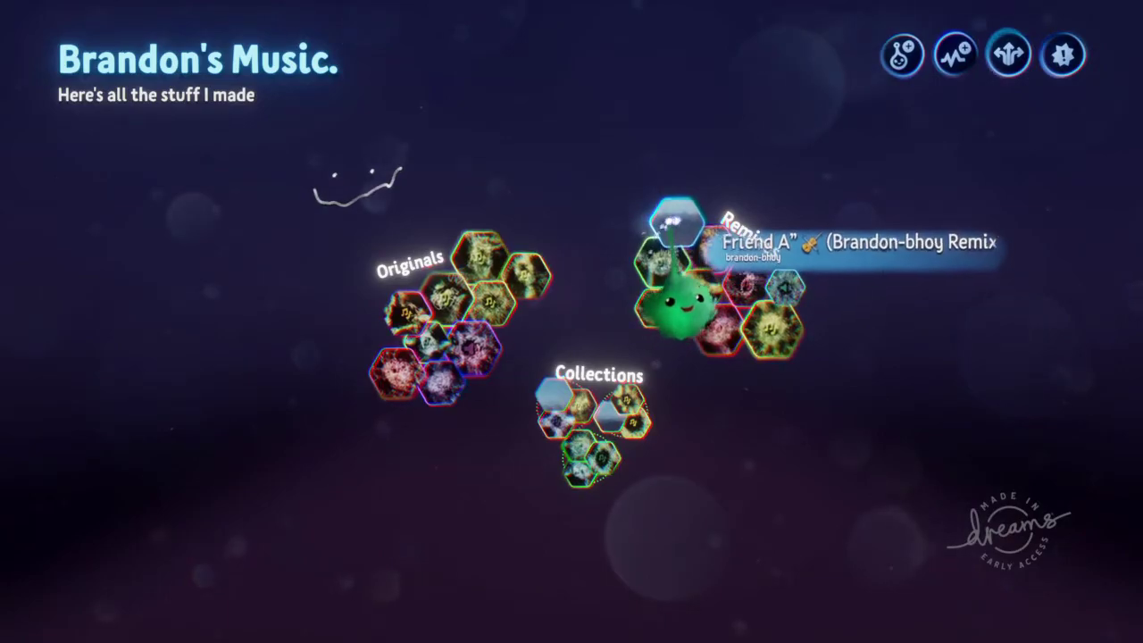
pyautogui.click(592, 219)
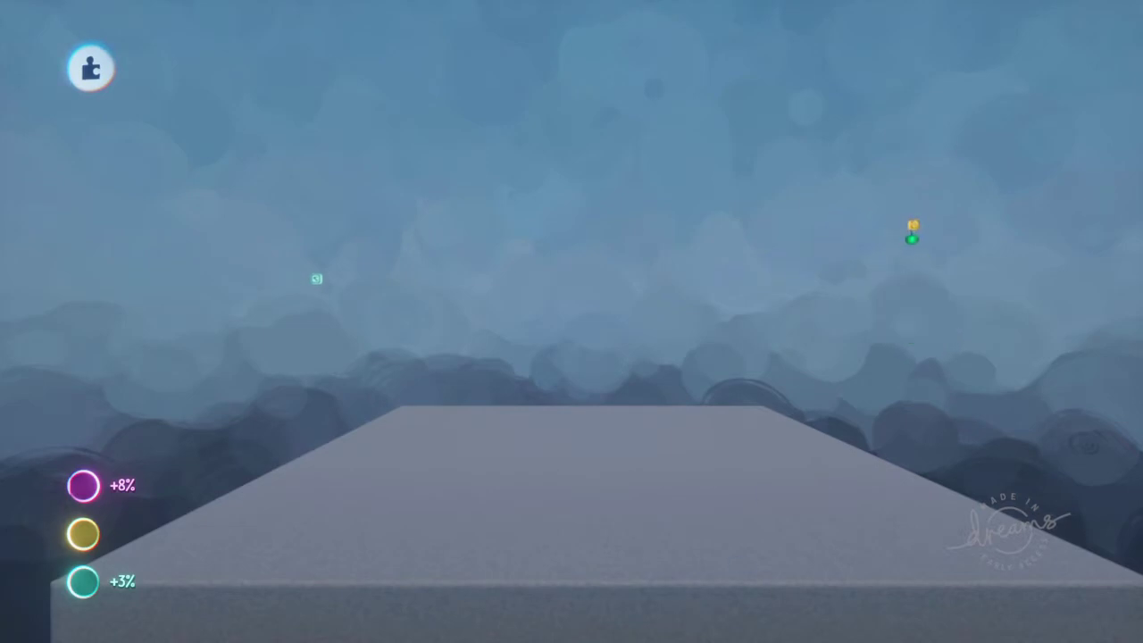
# Place the Music Channel gadget in the scene and open the song's timeline.
pyautogui.click(875, 225)
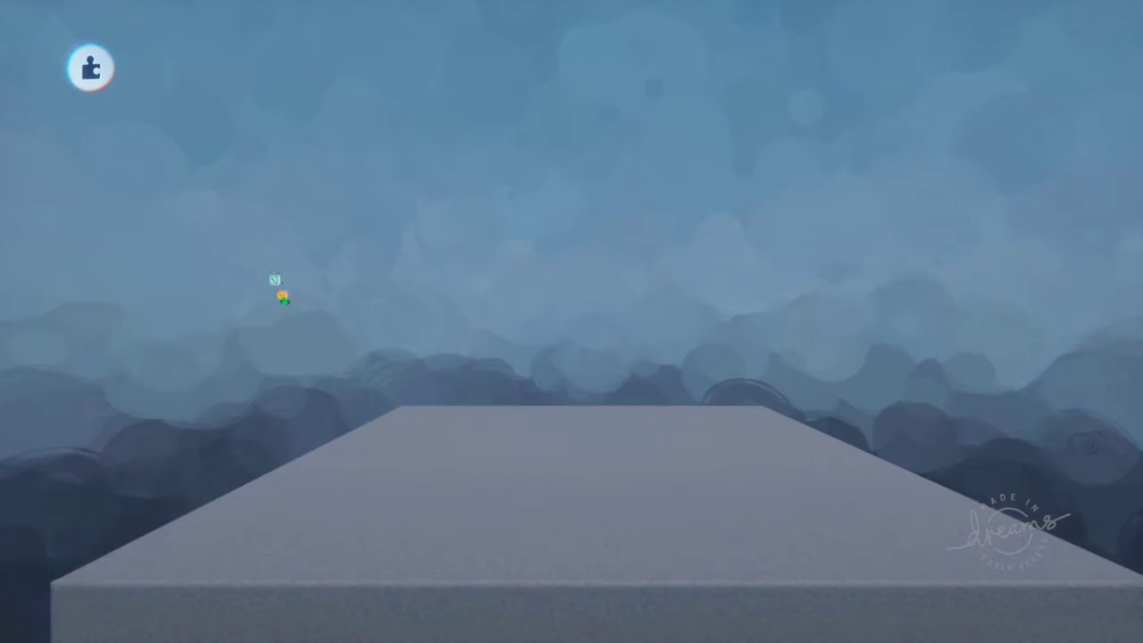
pyautogui.moveTo(291, 284); pyautogui.dragTo(501, 272, button='middle')
pyautogui.click(482, 215)
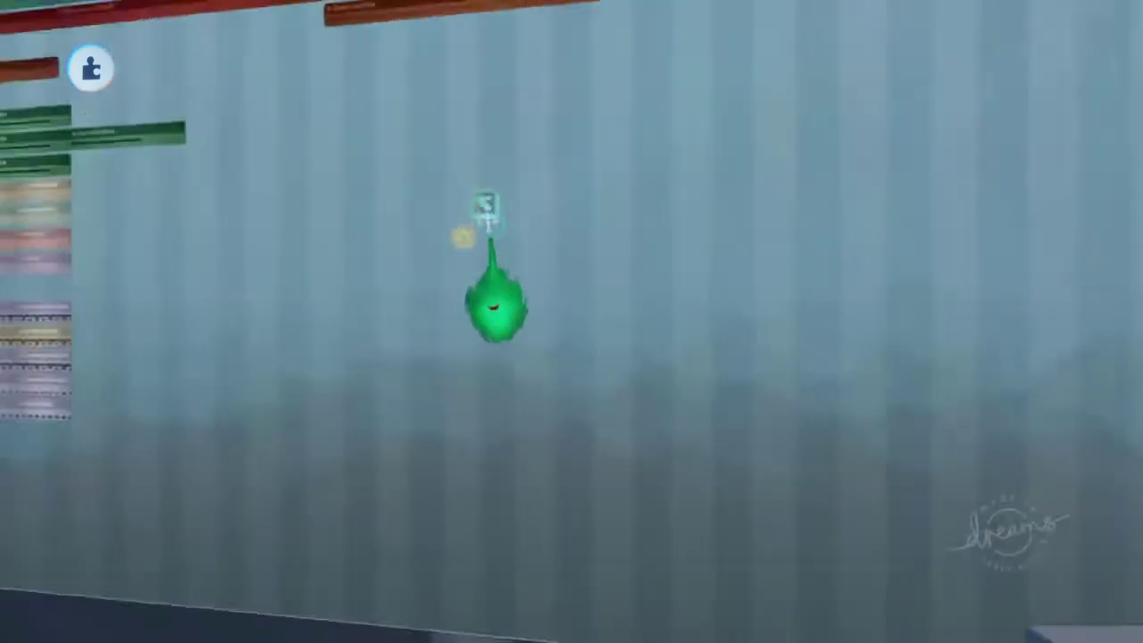
pyautogui.moveTo(525, 147); pyautogui.dragTo(459, 176, button='middle')
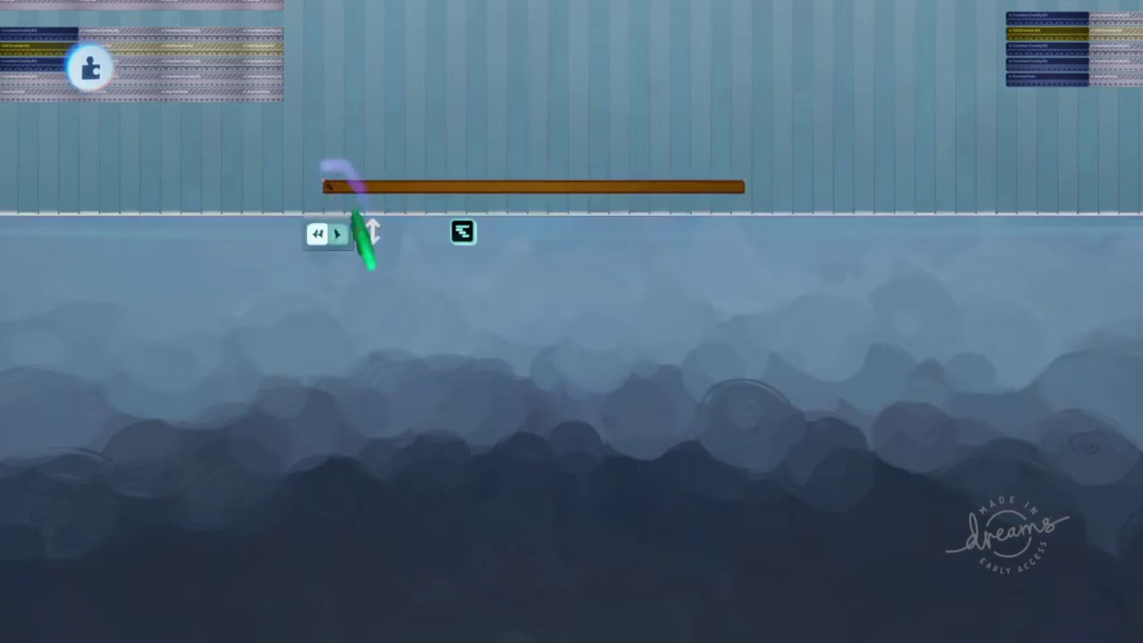
# Position the Music Channel in the empty row along the lower edge of the timeline, below all the song clips.
pyautogui.scroll(-6, 356, 212)
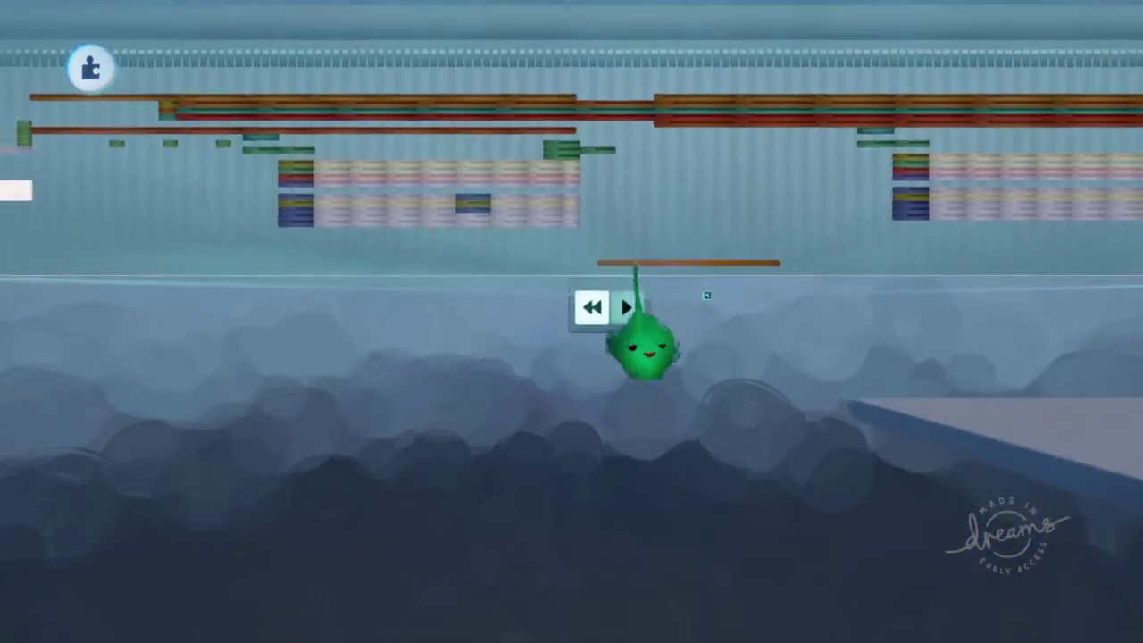
pyautogui.scroll(-3, 636, 267)
pyautogui.moveTo(639, 330); pyautogui.dragTo(670, 324)
pyautogui.moveTo(663, 237); pyautogui.dragTo(646, 241)
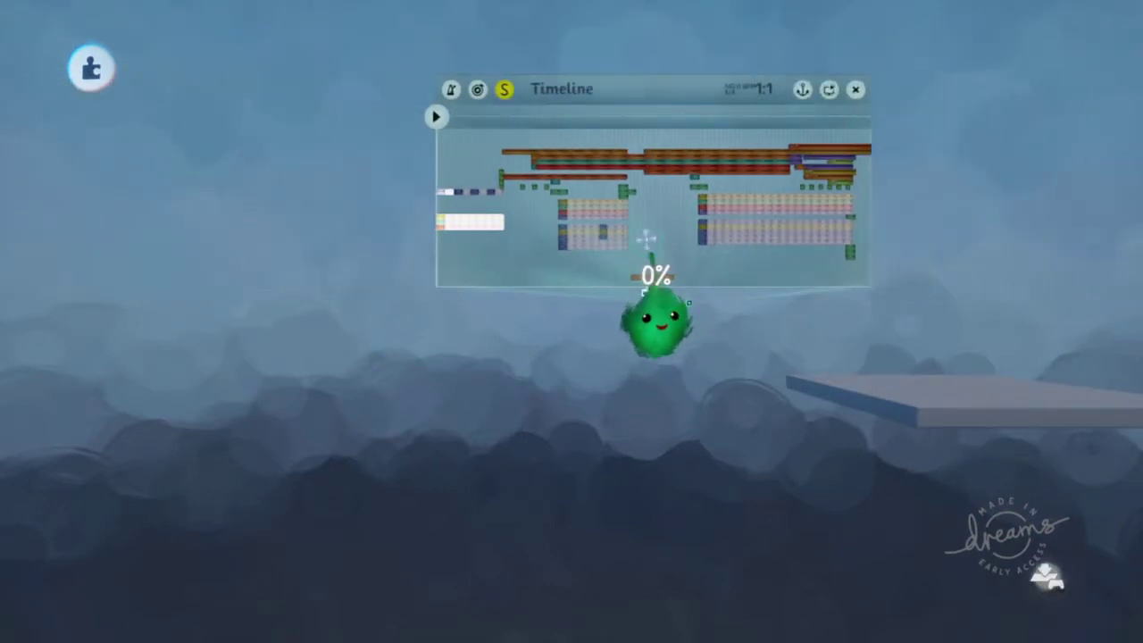
pyautogui.scroll(3, 643, 288)
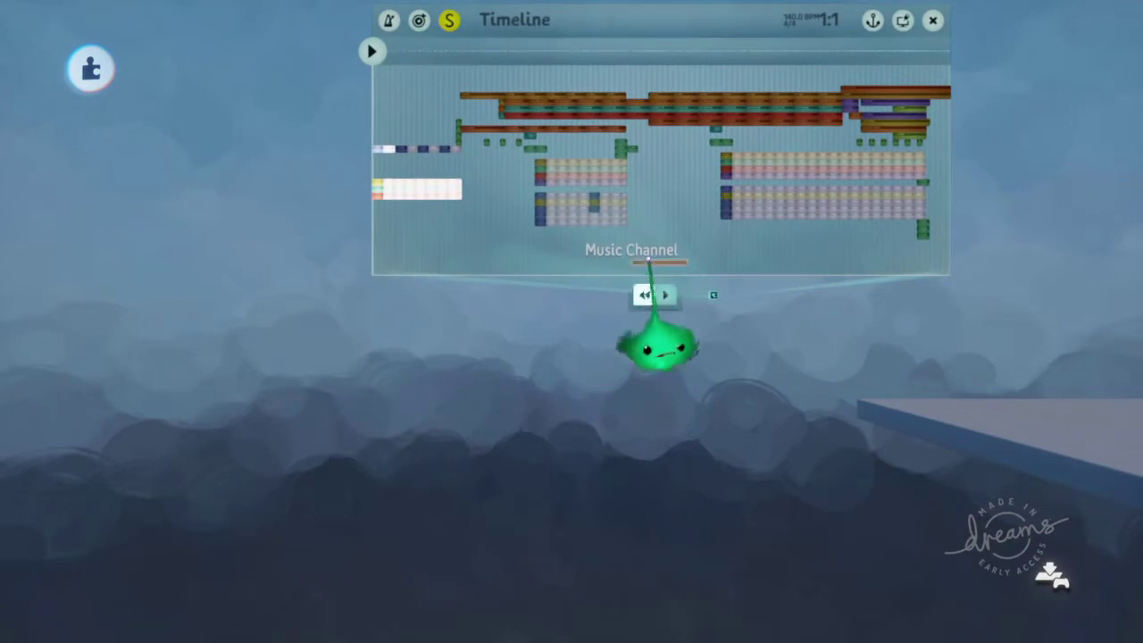
pyautogui.moveTo(652, 264); pyautogui.dragTo(628, 309)
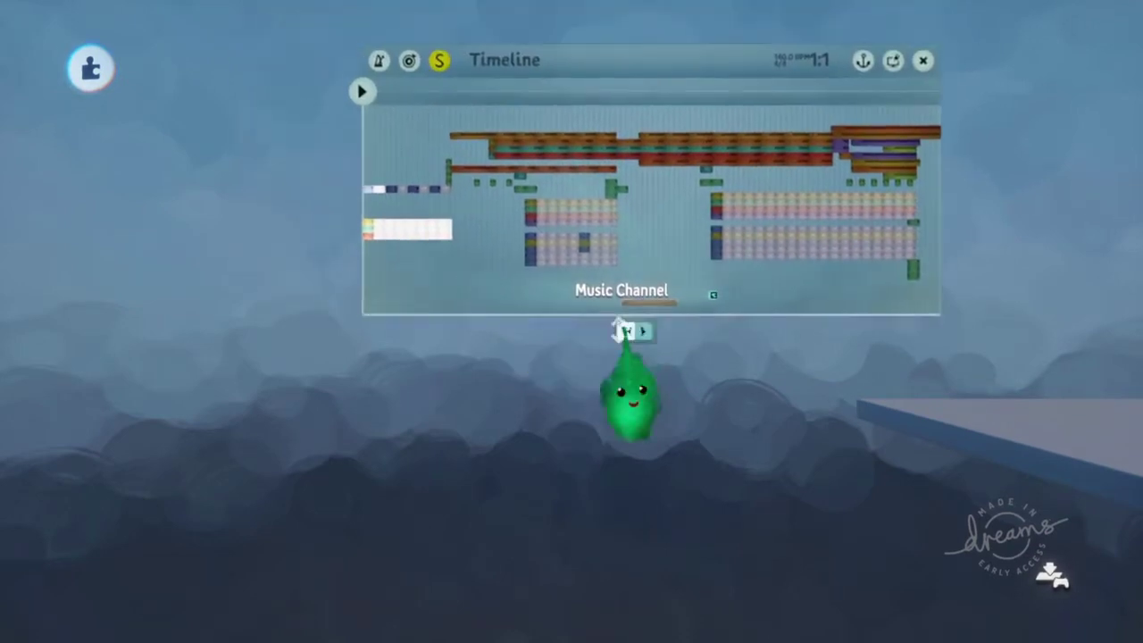
pyautogui.scroll(2, 641, 318)
pyautogui.scroll(5, 657, 318)
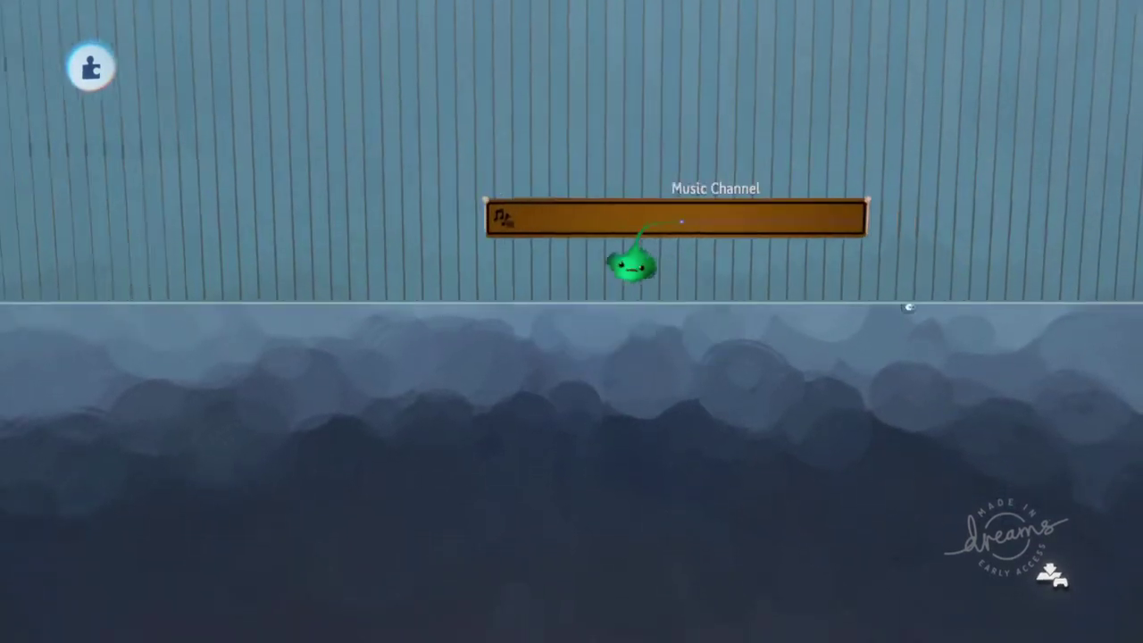
pyautogui.moveTo(609, 268); pyautogui.dragTo(598, 322)
# Stretch the Music Channel so that it spans the full length of the timeline.
pyautogui.moveTo(875, 314); pyautogui.dragTo(655, 302, button='middle')
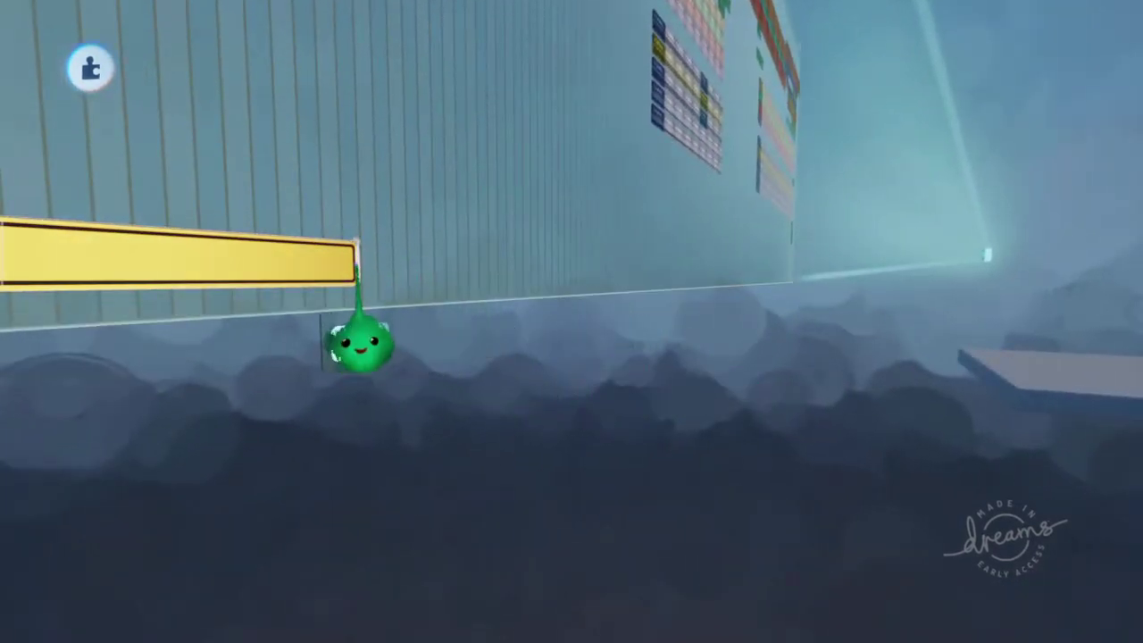
pyautogui.moveTo(358, 260); pyautogui.dragTo(792, 274)
pyautogui.moveTo(791, 274); pyautogui.dragTo(664, 352, button='middle')
pyautogui.moveTo(526, 315); pyautogui.dragTo(598, 381, button='middle')
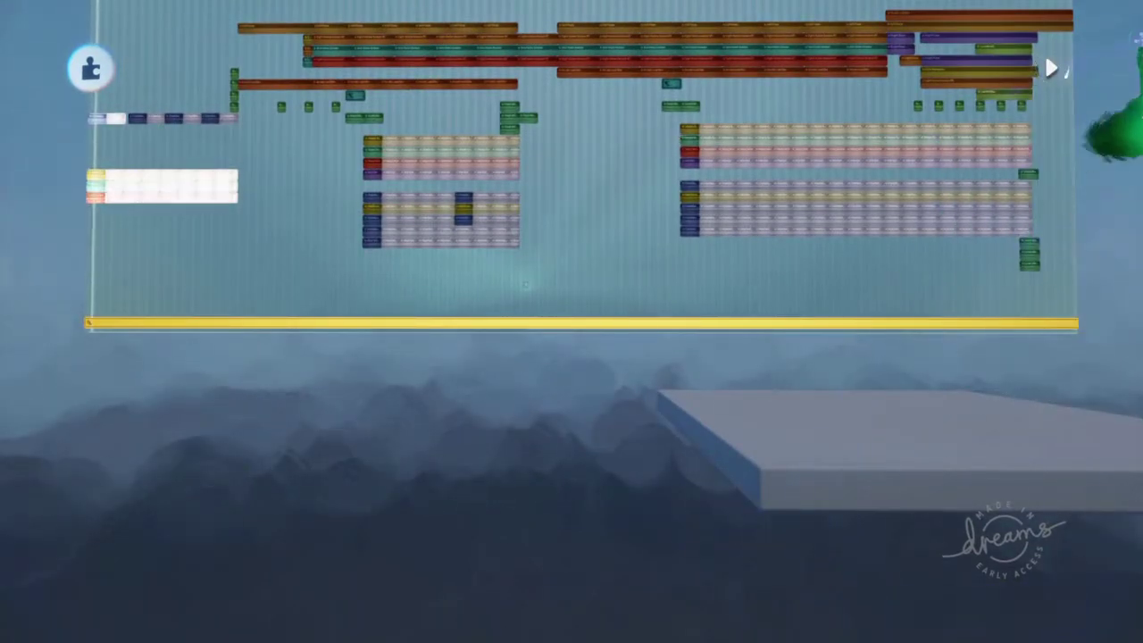
# Set the timeline's playback start just where the first Soft Piano clip begins and play the song from there.
pyautogui.moveTo(563, 393); pyautogui.dragTo(492, 67, button='middle')
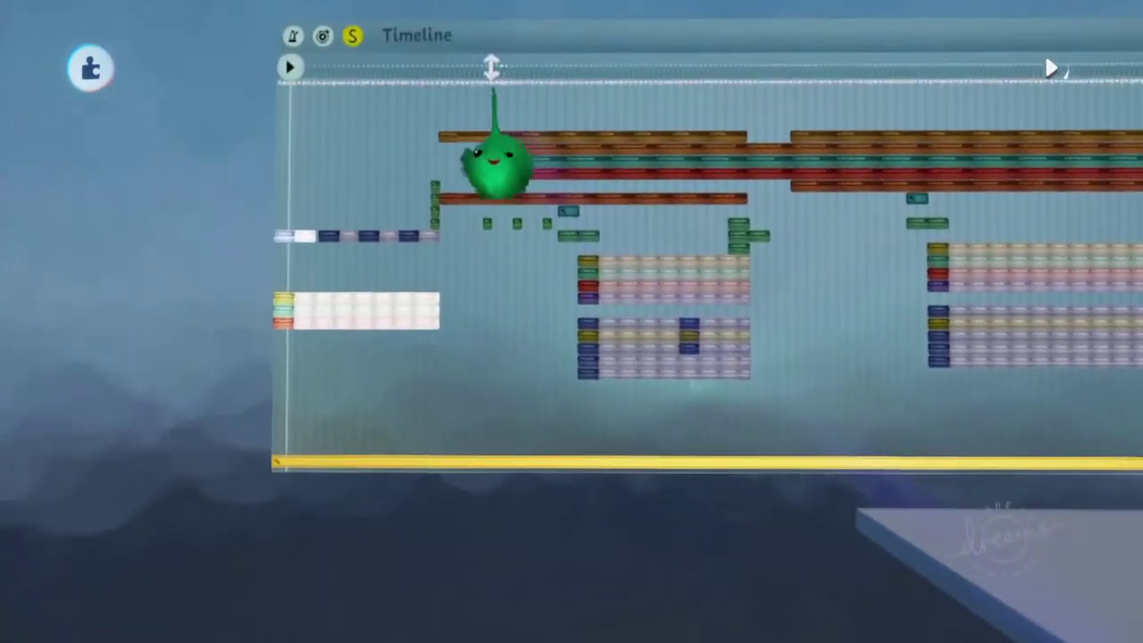
pyautogui.moveTo(429, 67); pyautogui.dragTo(471, 67)
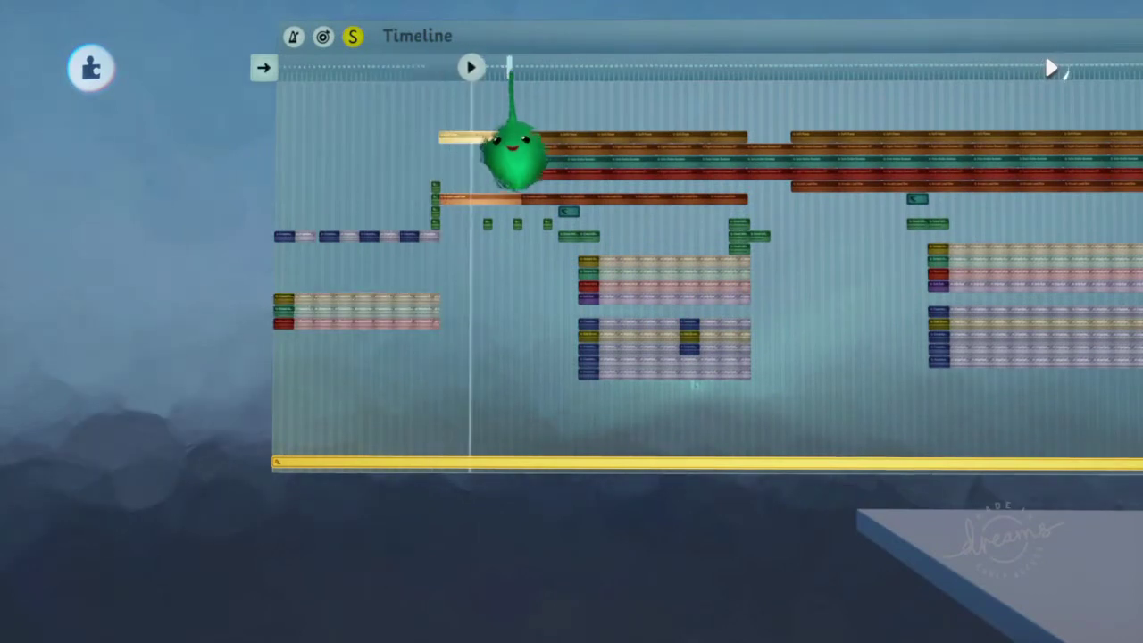
pyautogui.moveTo(512, 64); pyautogui.dragTo(375, 44, button='middle')
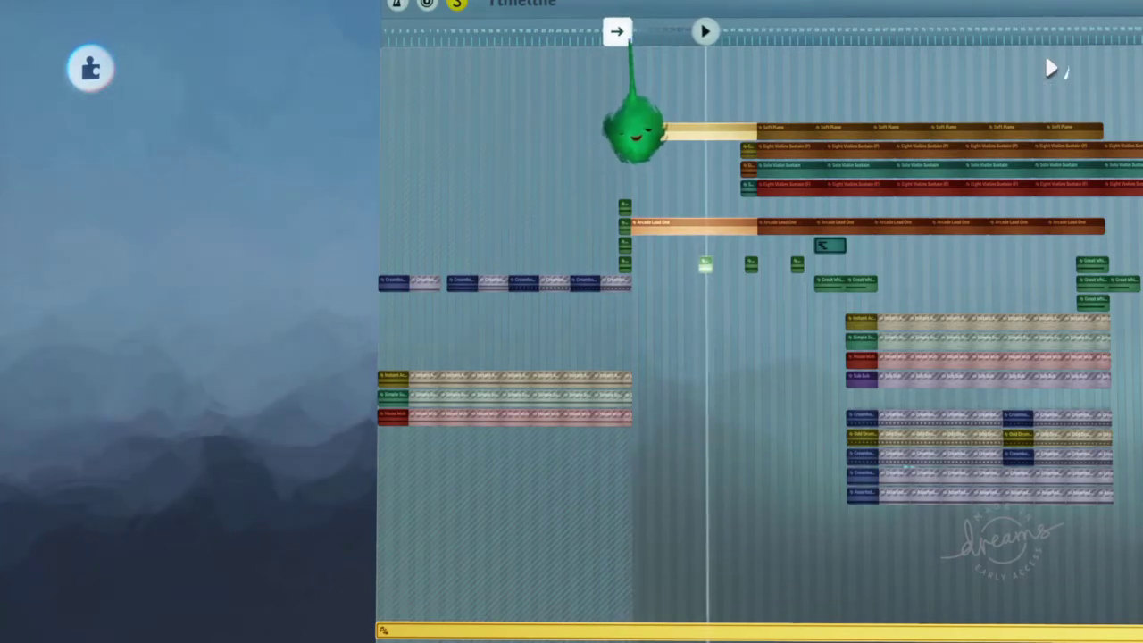
pyautogui.moveTo(773, 243); pyautogui.dragTo(558, 210, button='middle')
pyautogui.moveTo(662, 271); pyautogui.dragTo(604, 436, button='middle')
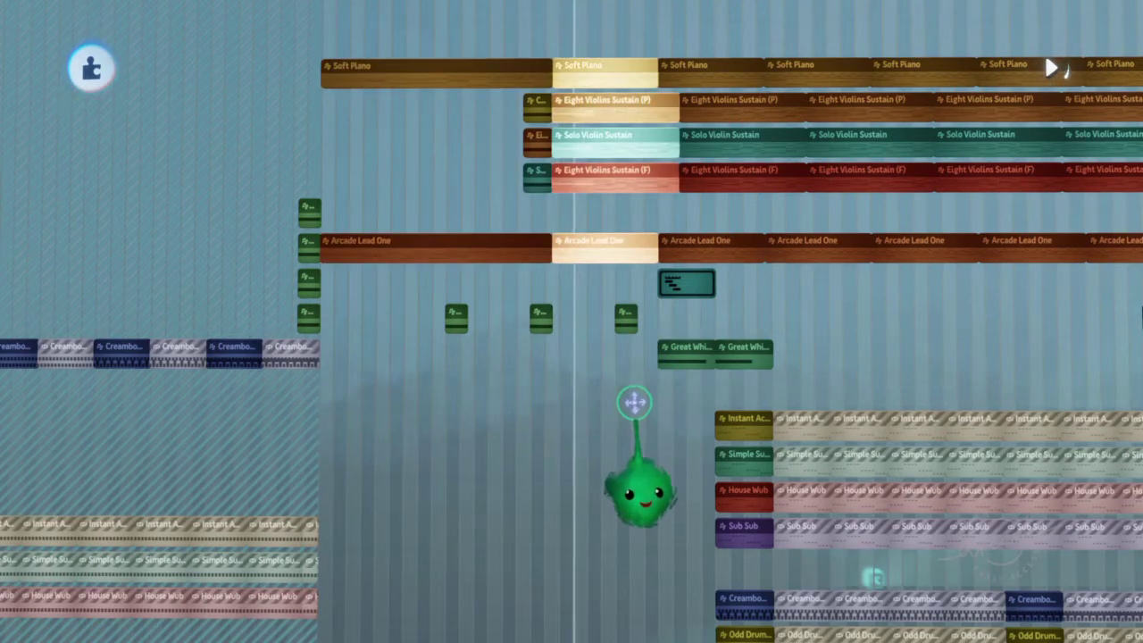
# Examine the arrangement of the Soft Piano, violin, Arcade Lead One and drum clips along the timeline.
pyautogui.scroll(10, 677, 280)
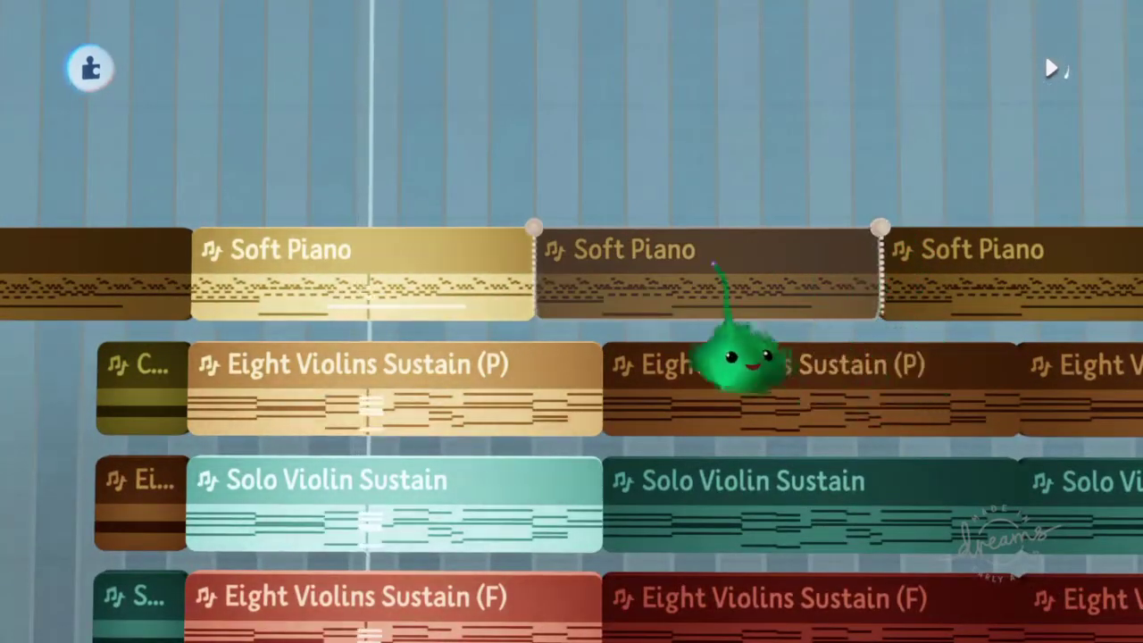
pyautogui.scroll(-5, 585, 356)
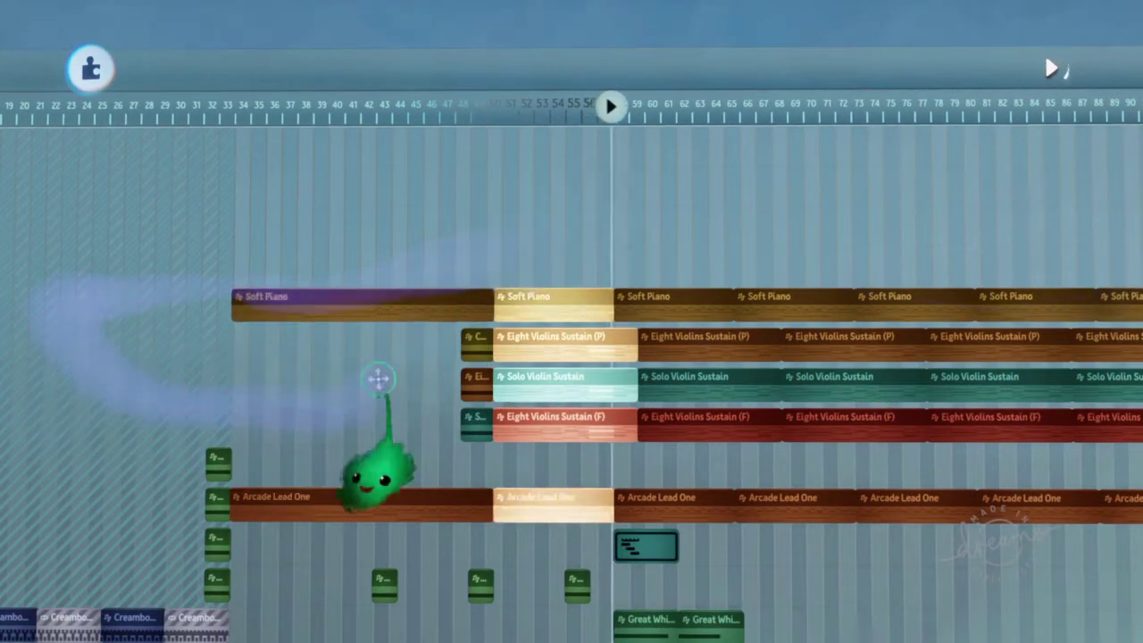
pyautogui.scroll(-5, 435, 334)
pyautogui.hscroll(5, 475, 421)
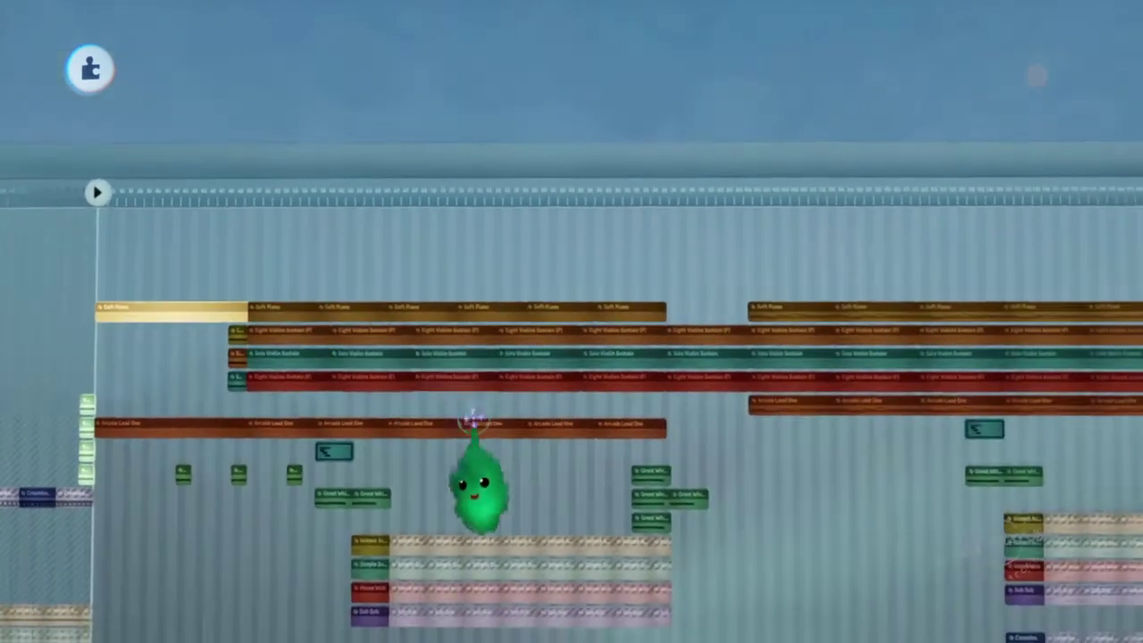
pyautogui.scroll(-4, 527, 471)
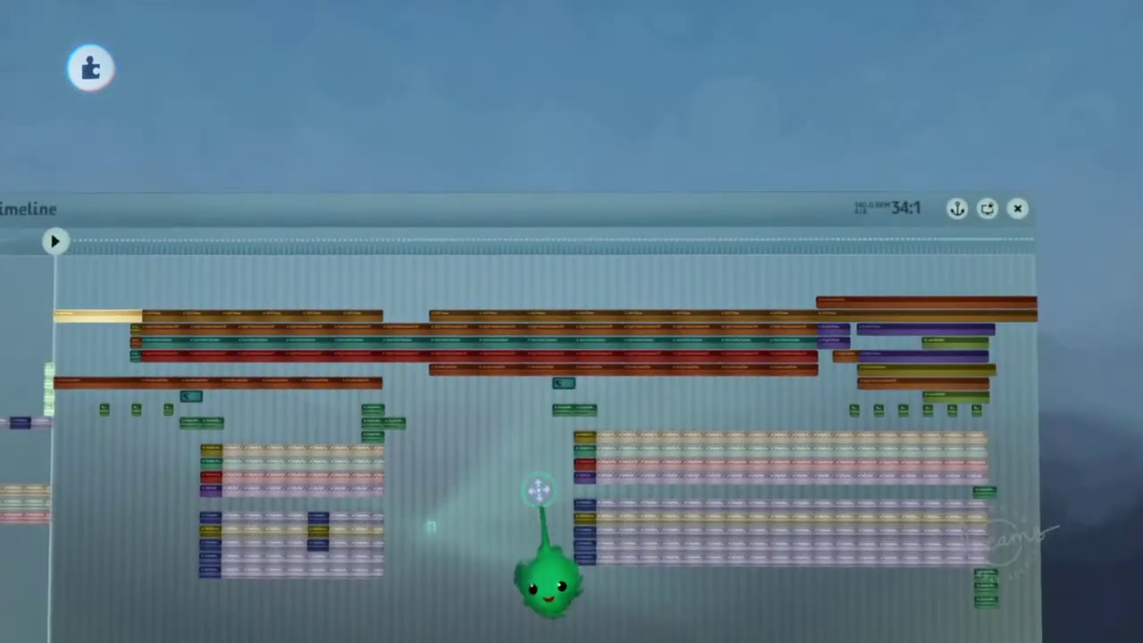
pyautogui.scroll(3, 530, 476)
pyautogui.hscroll(-4, 505, 471)
pyautogui.scroll(-3, 487, 481)
pyautogui.scroll(2, 485, 420)
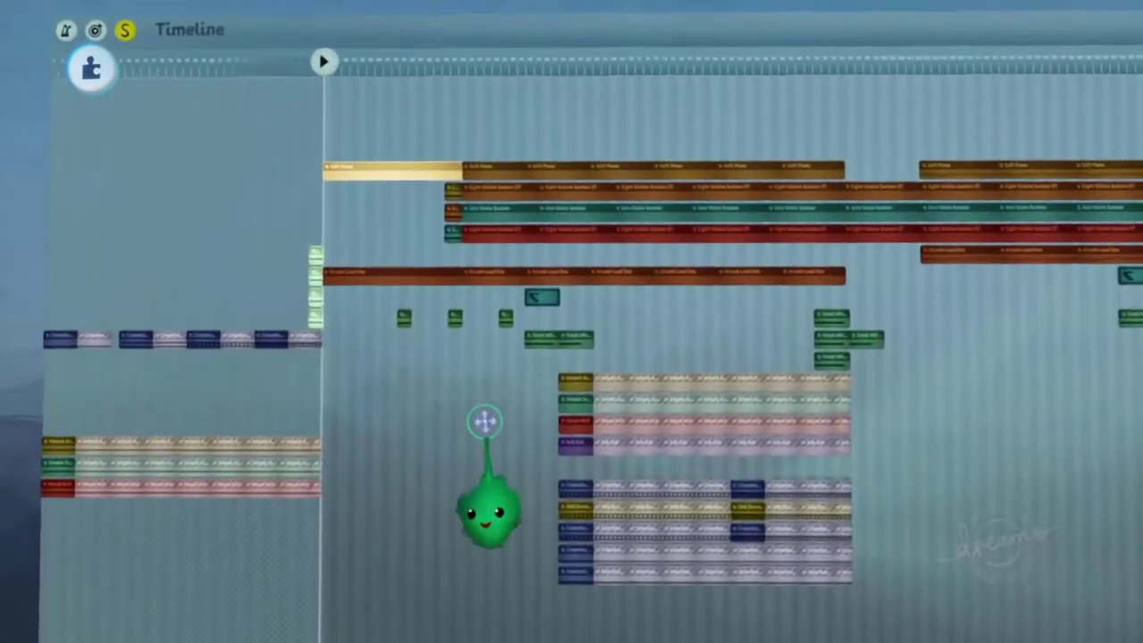
# Play the timeline from a few bars before the first Soft Piano clip and stop the playback.
pyautogui.scroll(3, 505, 403)
pyautogui.scroll(-3, 510, 340)
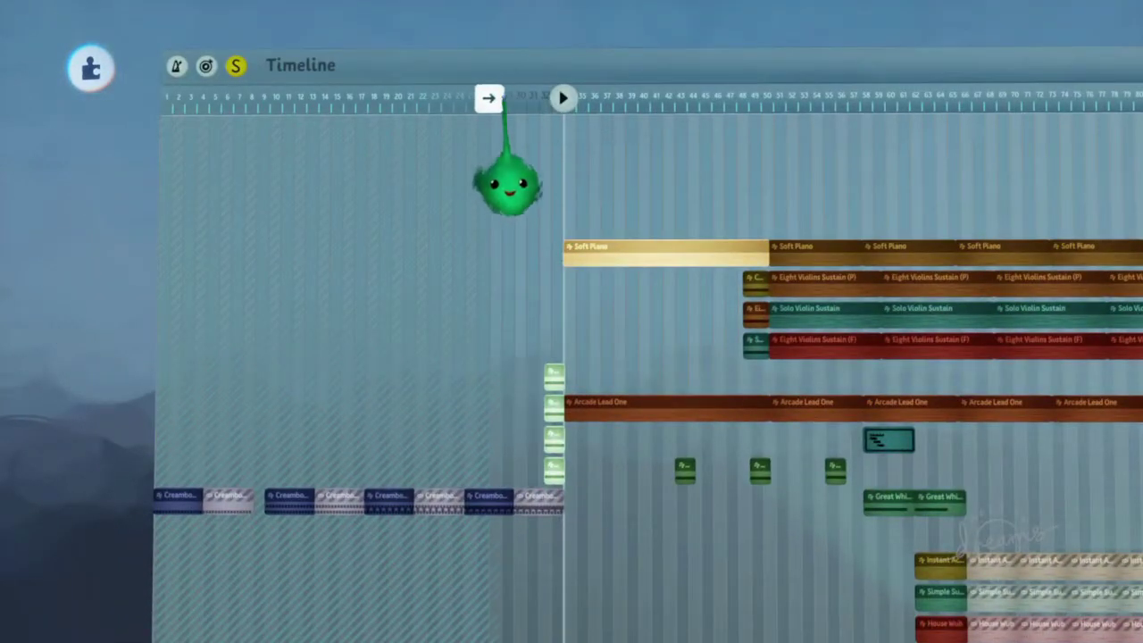
pyautogui.press('space')
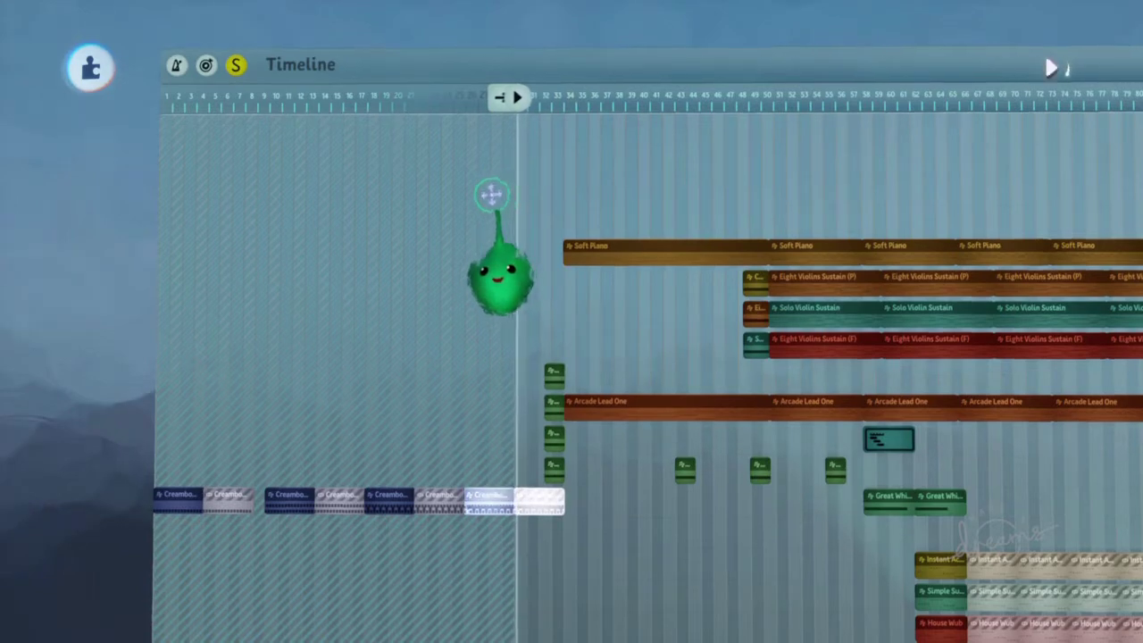
pyautogui.scroll(-3, 500, 214)
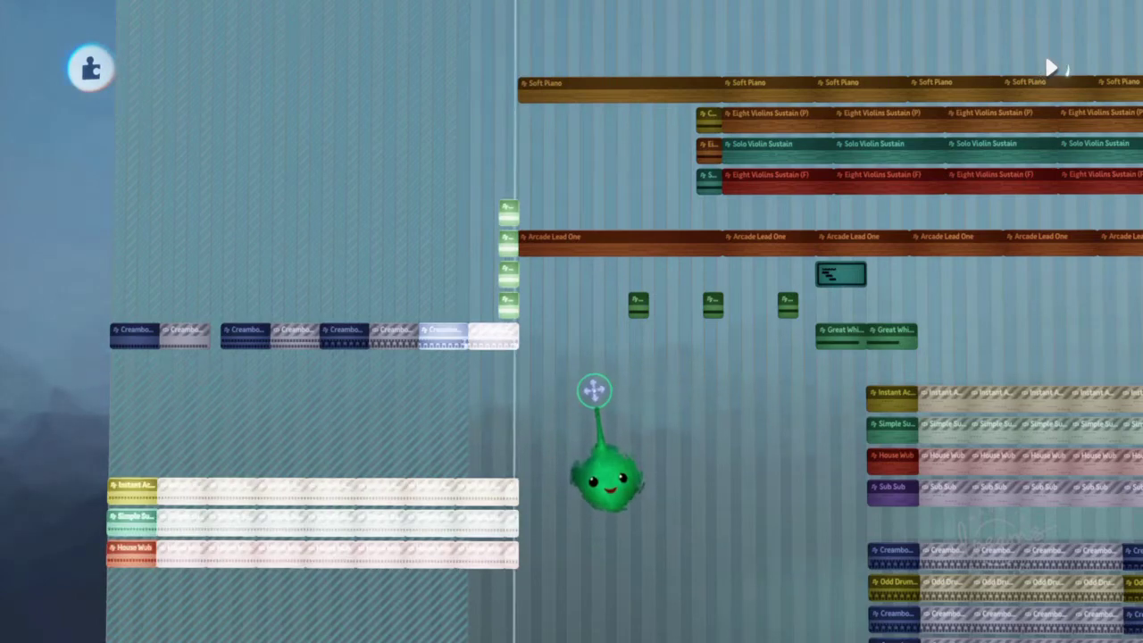
pyautogui.press('space')
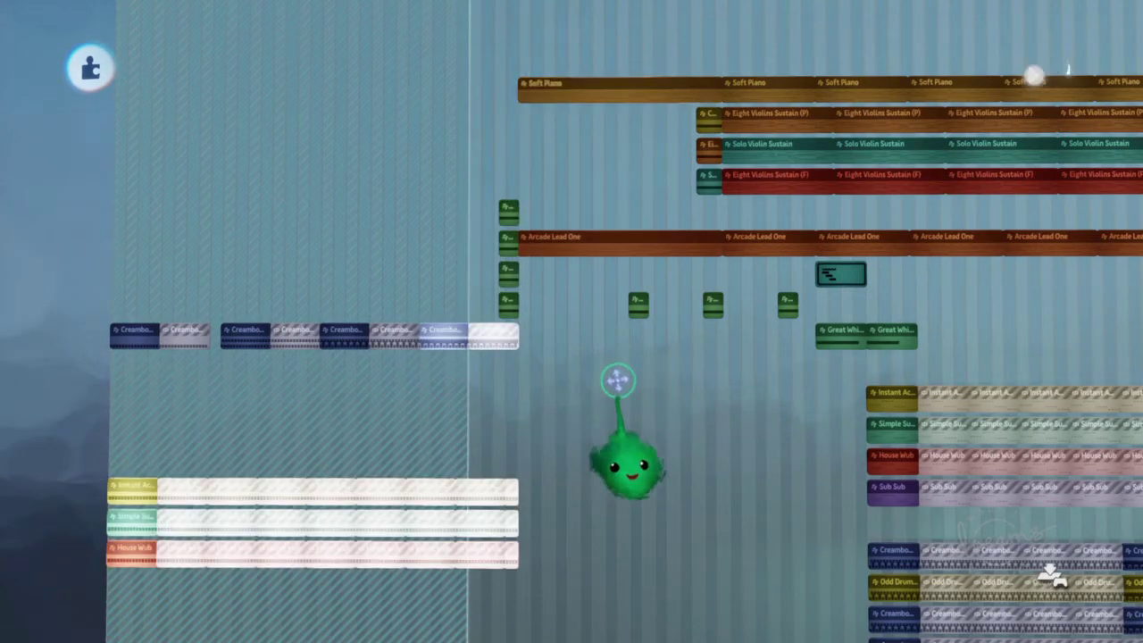
pyautogui.moveTo(614, 392); pyautogui.dragTo(623, 401)
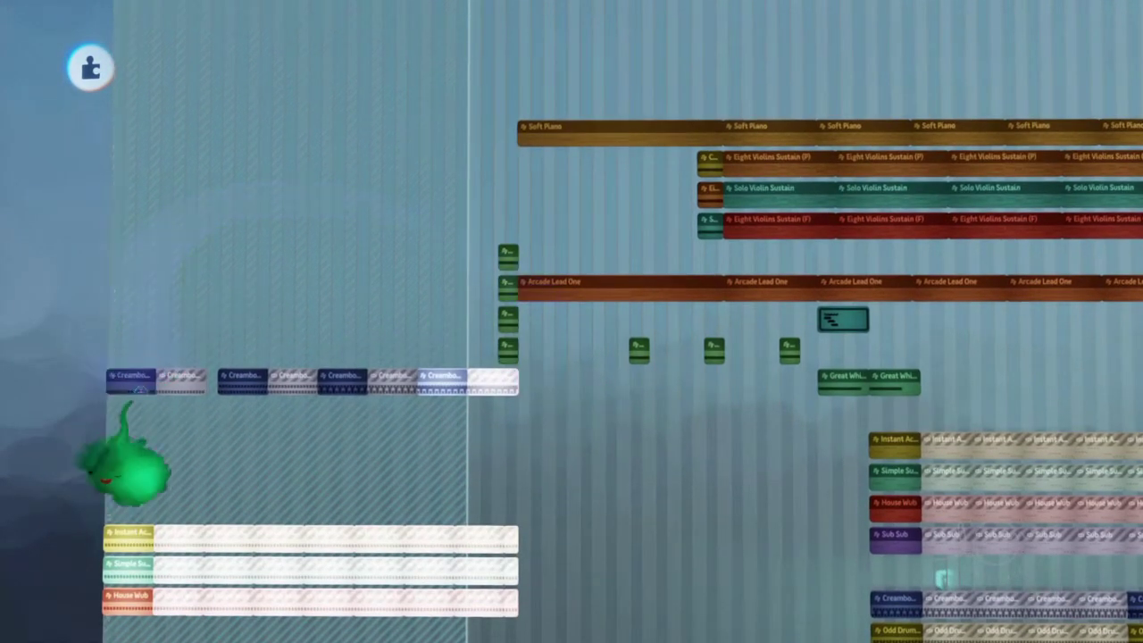
pyautogui.scroll(5, 582, 408)
pyautogui.scroll(-3, 574, 363)
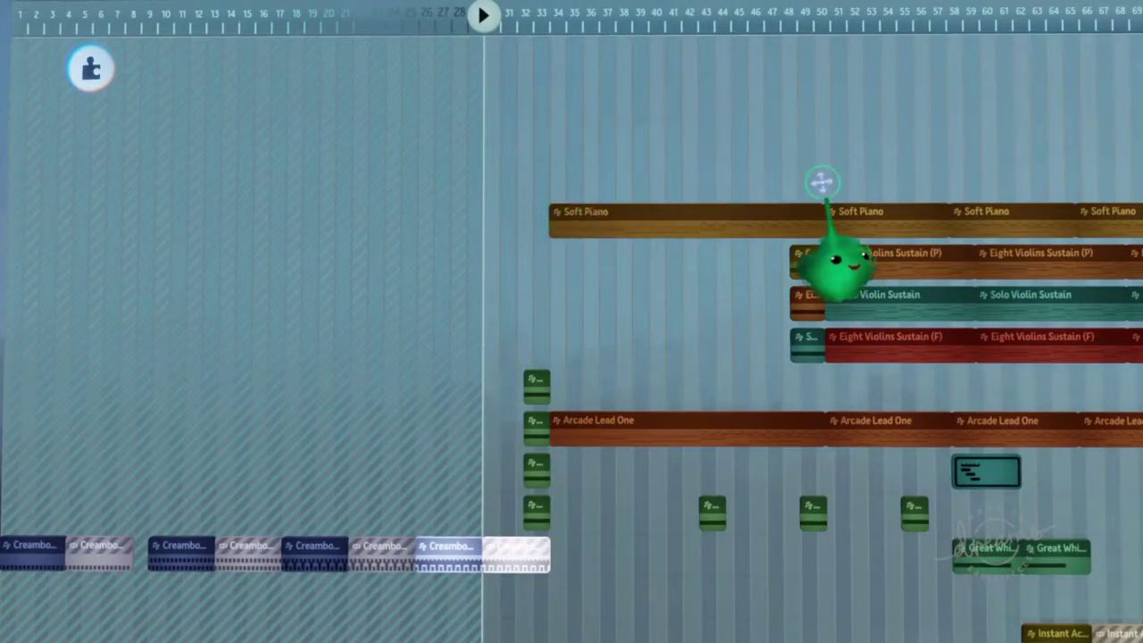
pyautogui.scroll(4, 574, 329)
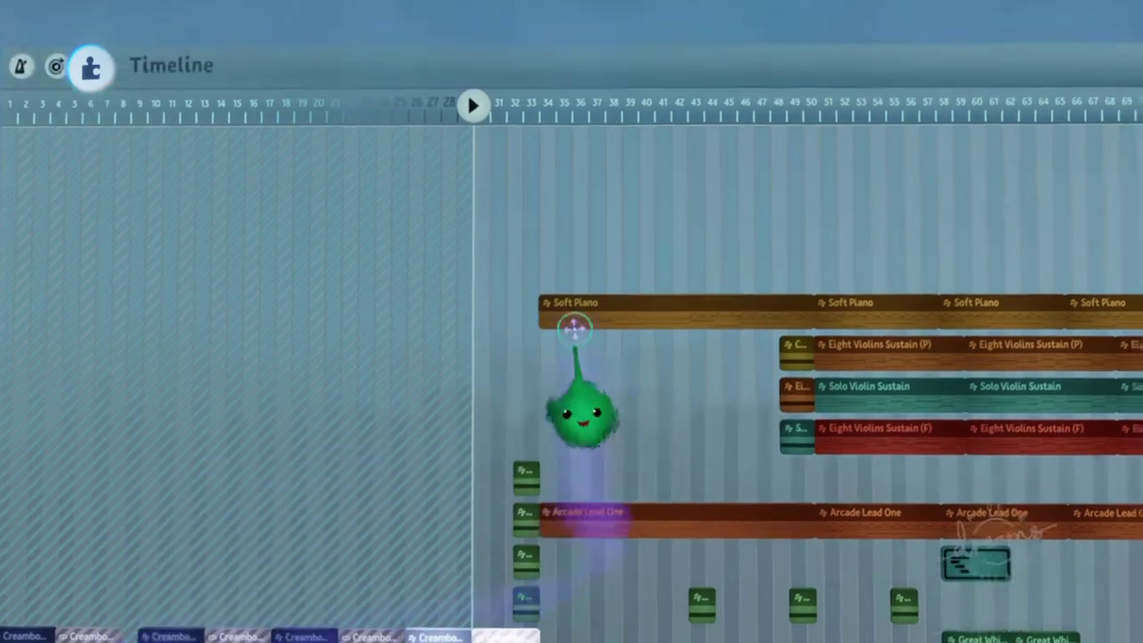
# Close the timeline, stamp a Microchip beside the timeline gadget and open the new chip.
pyautogui.scroll(2, 666, 279)
pyautogui.scroll(-3, 663, 286)
pyautogui.moveTo(630, 122)
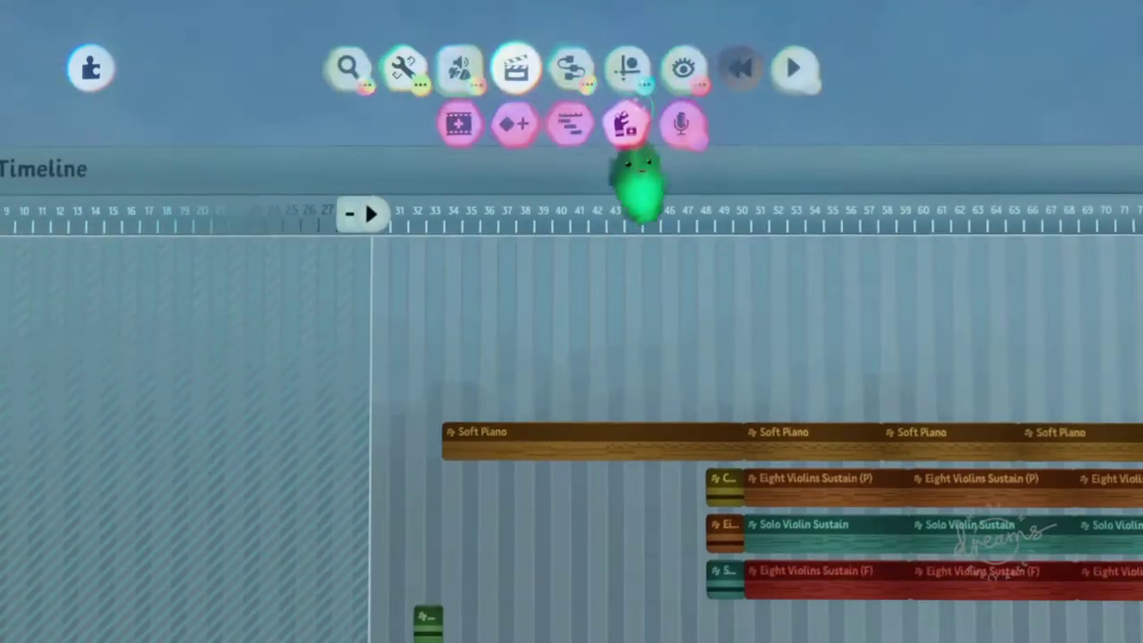
pyautogui.scroll(-3, 631, 211)
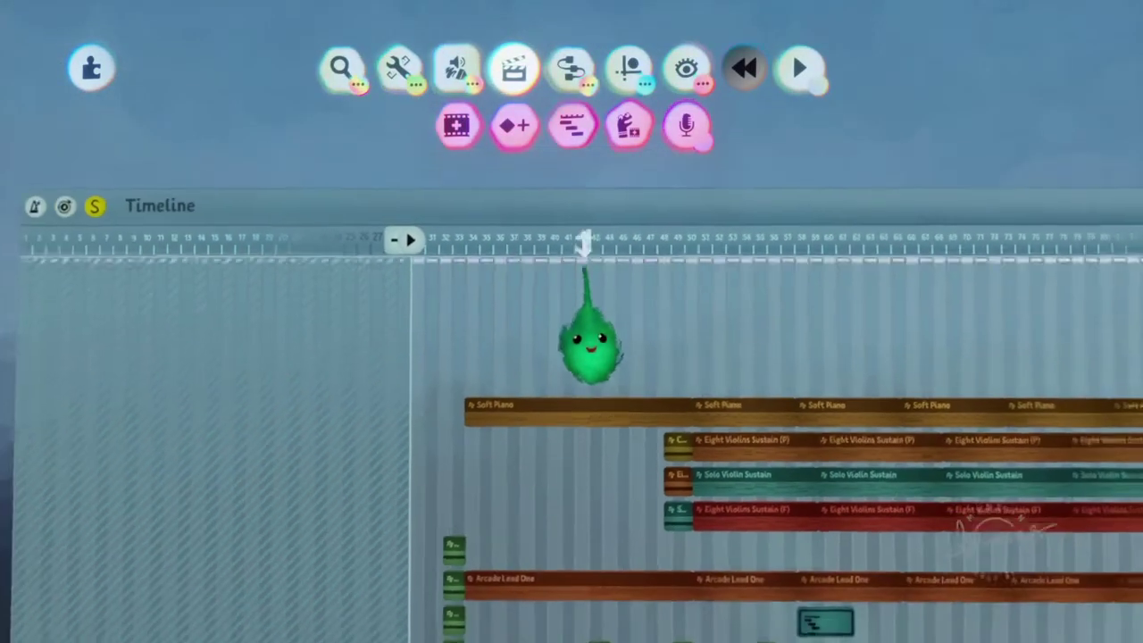
pyautogui.press('Escape')
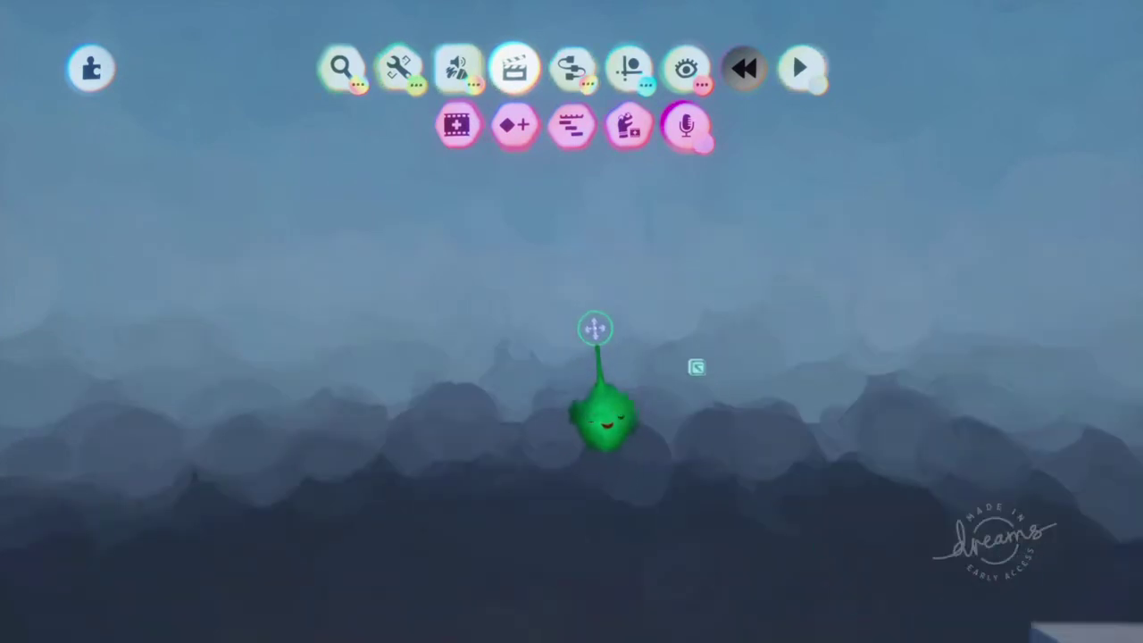
pyautogui.click(572, 67)
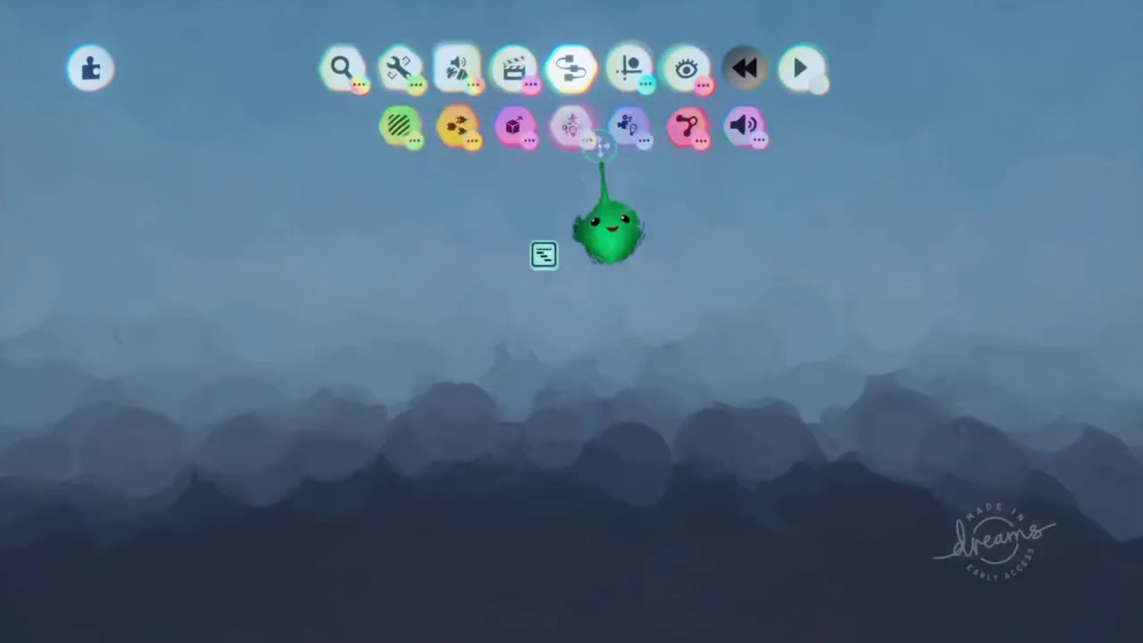
pyautogui.click(669, 123)
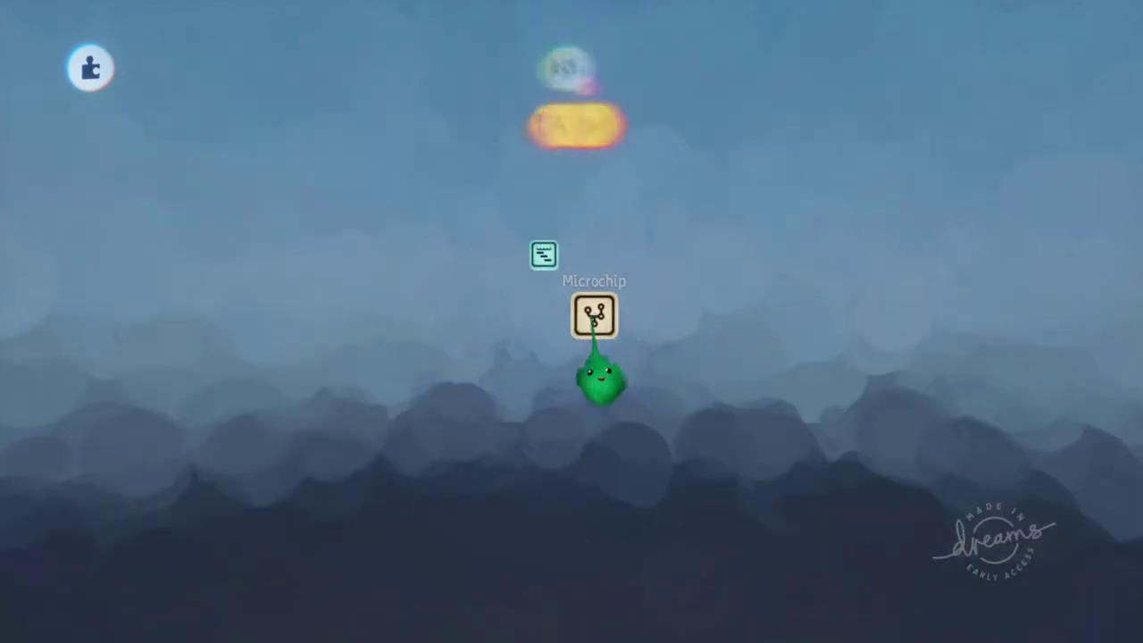
pyautogui.click(594, 337)
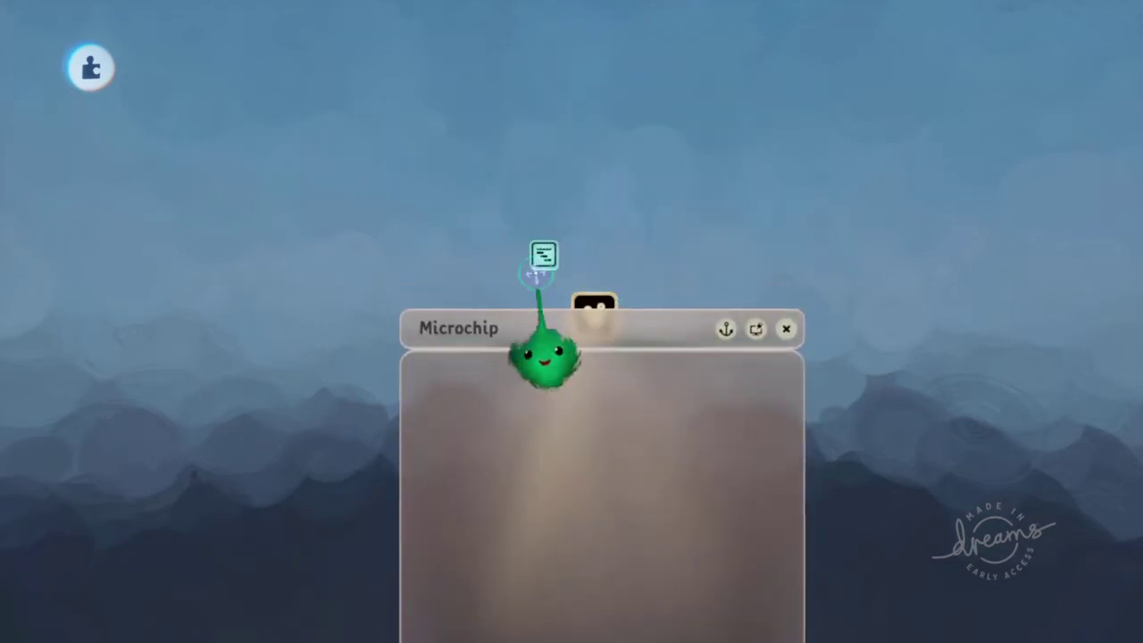
# Move the timeline gadget into the Microchip, look over its full arrangement and close it.
pyautogui.click(518, 401)
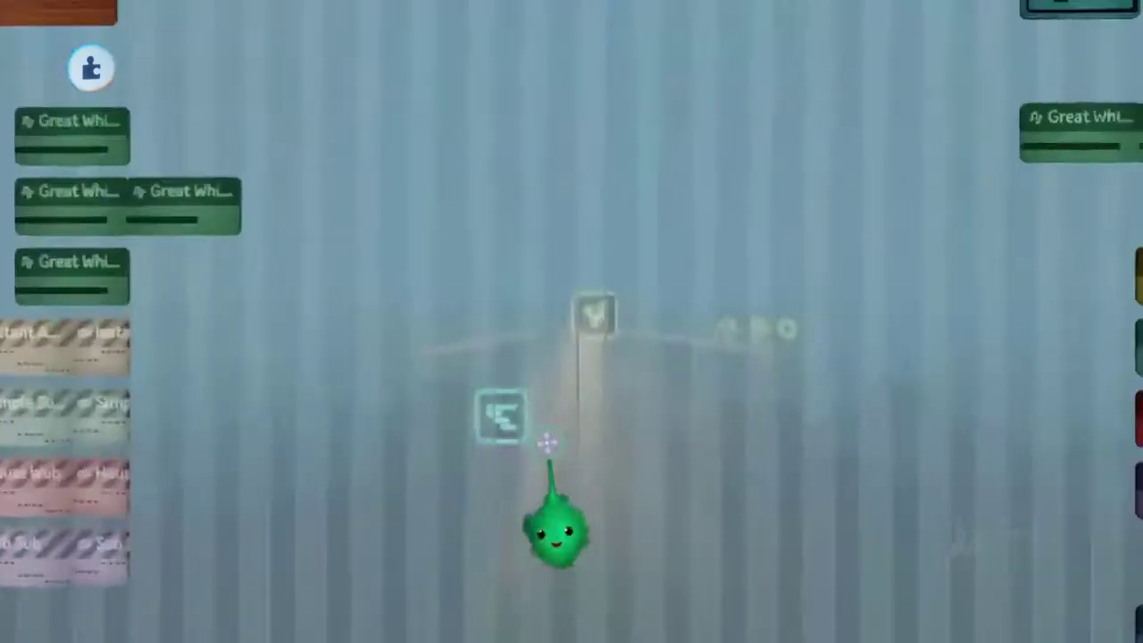
pyautogui.scroll(-10, 546, 443)
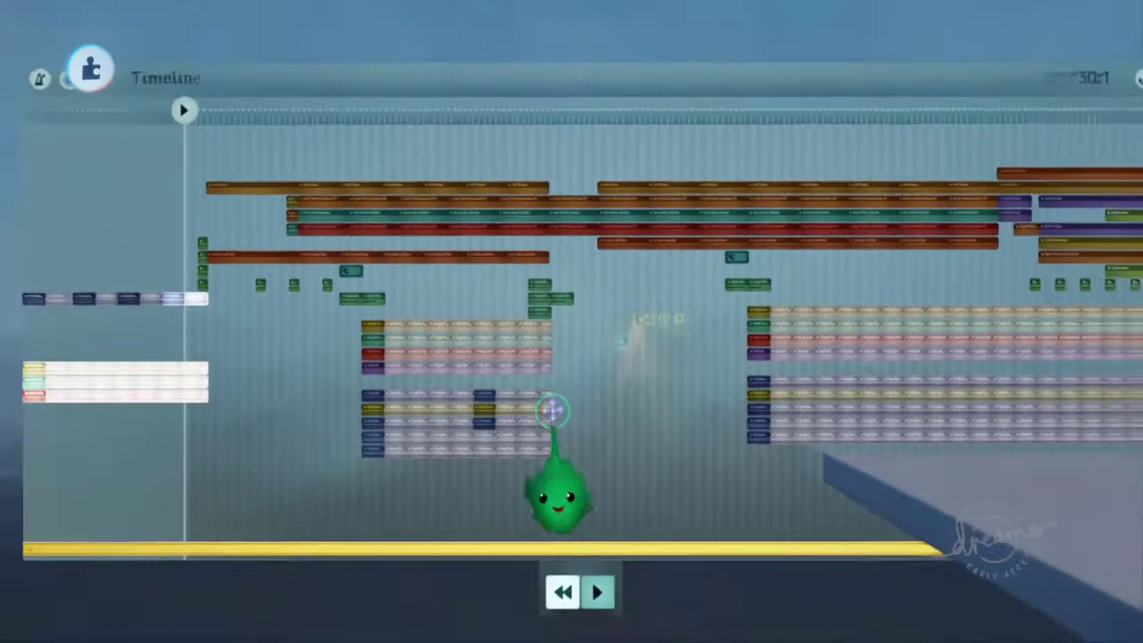
pyautogui.moveTo(567, 427); pyautogui.dragTo(587, 116)
pyautogui.moveTo(587, 116); pyautogui.dragTo(589, 247, button='middle')
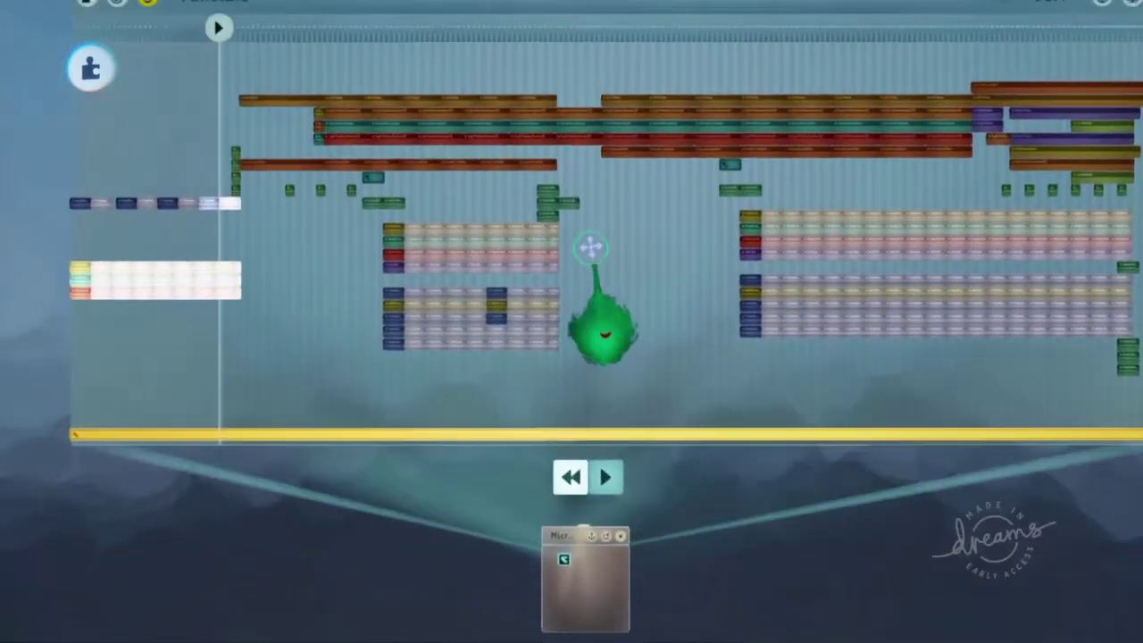
pyautogui.press('Escape')
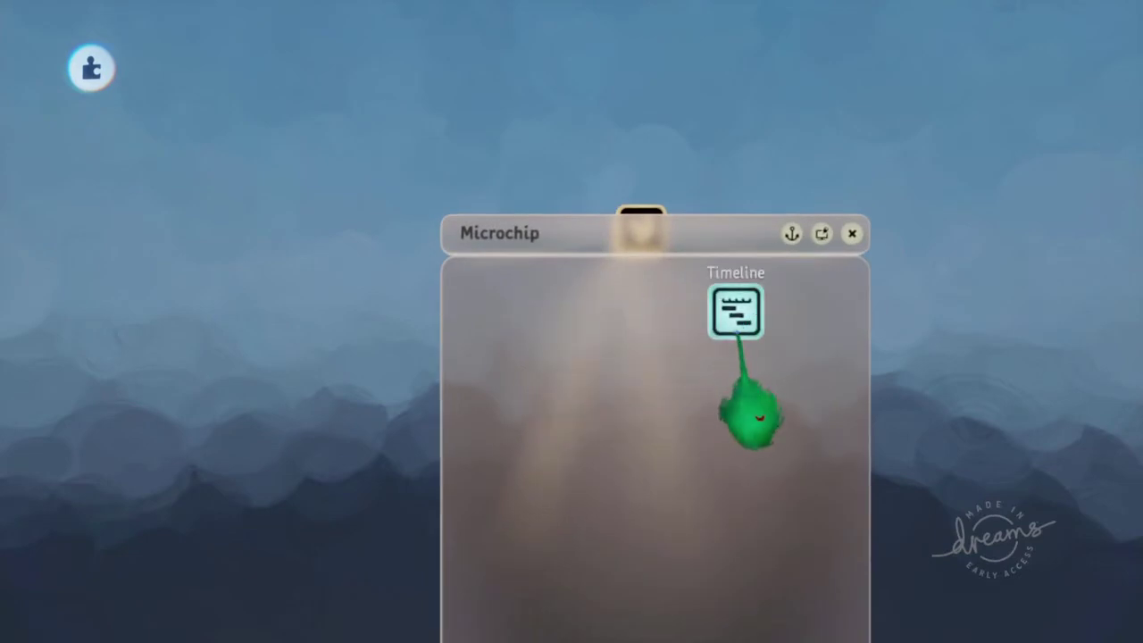
# Open the timeline in the Microchip and trim its end back to where the first Soft Piano clip begins.
pyautogui.click(738, 416)
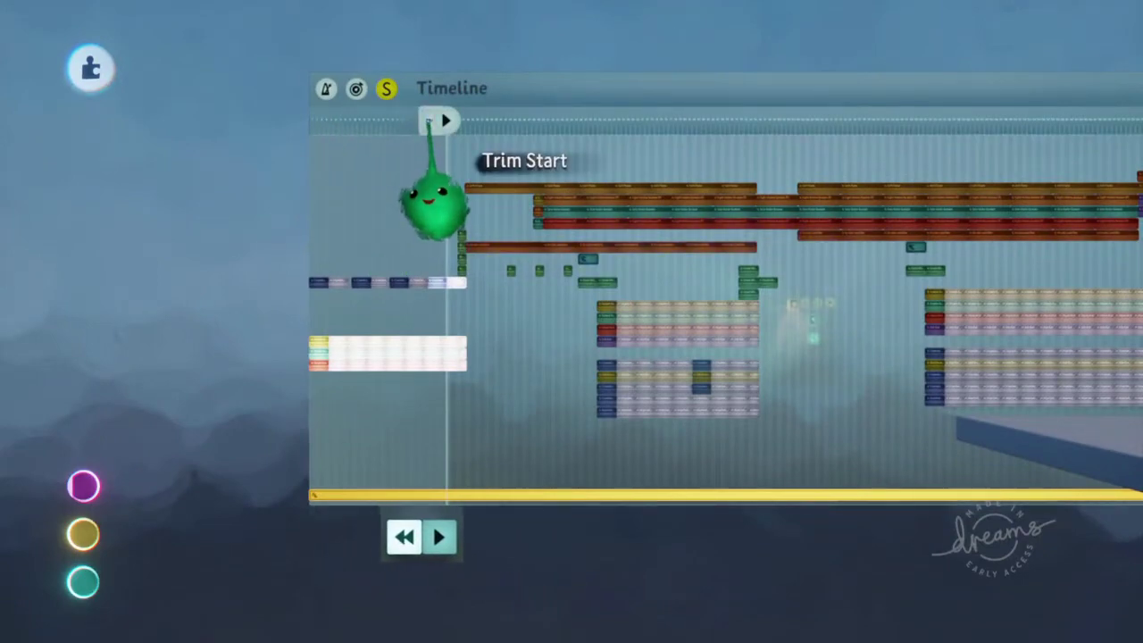
pyautogui.moveTo(429, 121); pyautogui.dragTo(801, 156, button='middle')
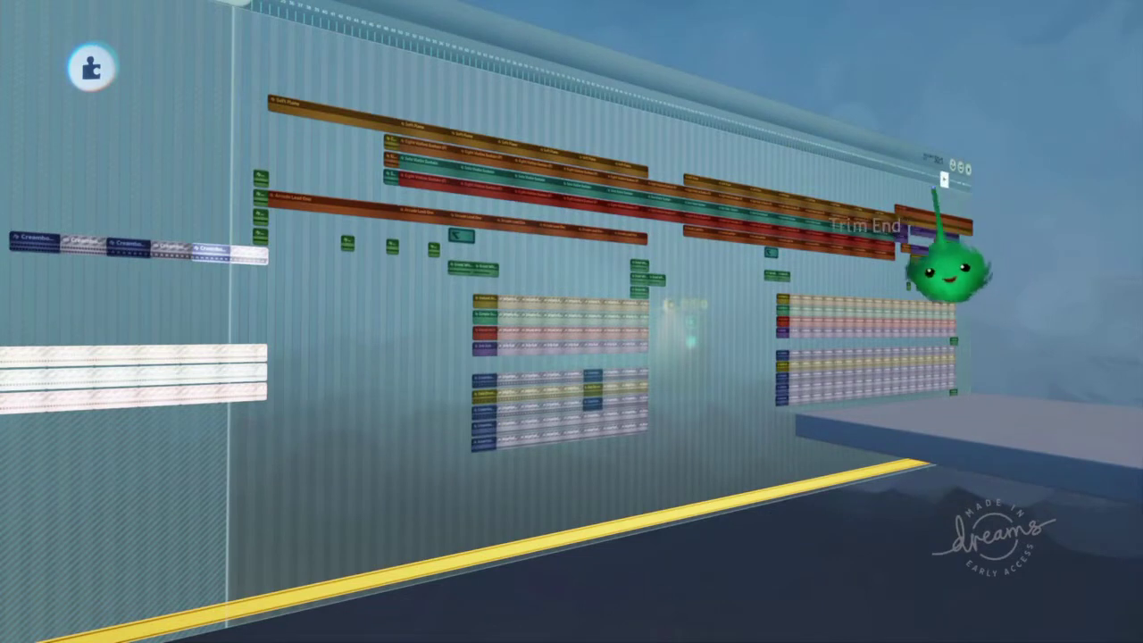
pyautogui.moveTo(945, 178); pyautogui.dragTo(734, 122)
pyautogui.moveTo(661, 102); pyautogui.dragTo(679, 107)
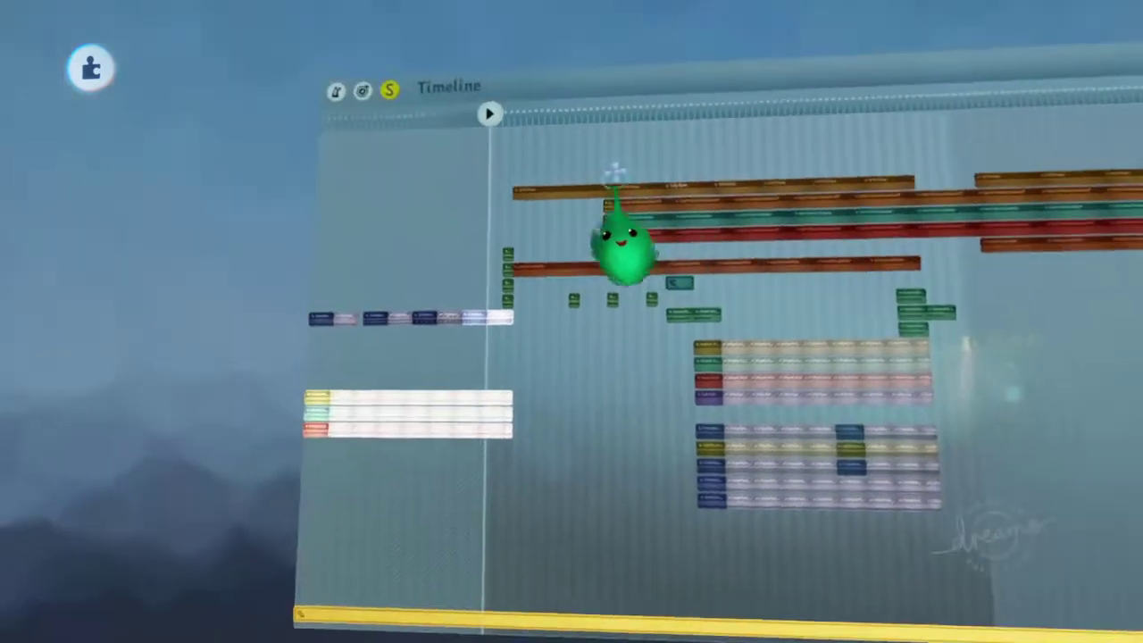
pyautogui.scroll(5, 742, 179)
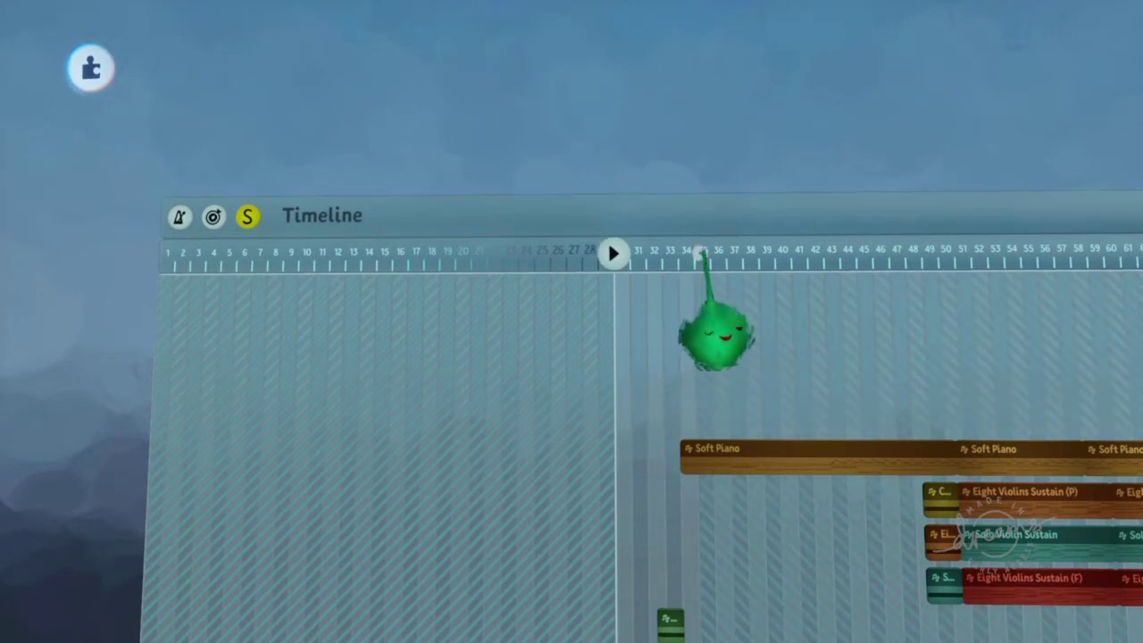
pyautogui.moveTo(714, 251); pyautogui.dragTo(778, 255)
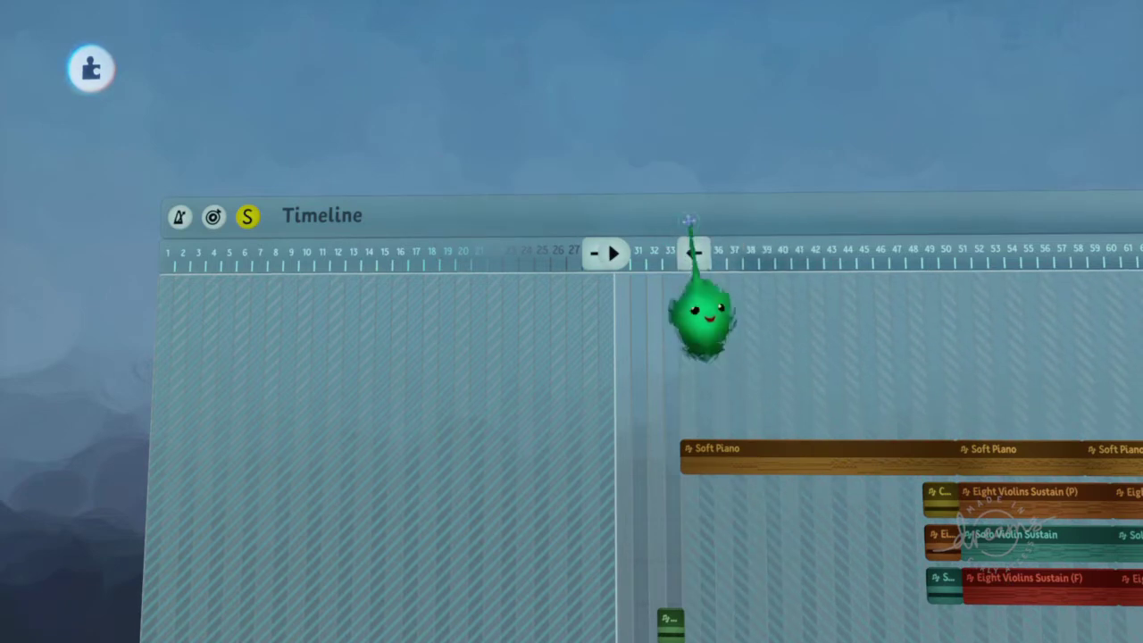
# Trim the timeline's start to just before the playback marker, leaving a short section ahead of the first Soft Piano clip, and close it.
pyautogui.moveTo(594, 254); pyautogui.dragTo(361, 254)
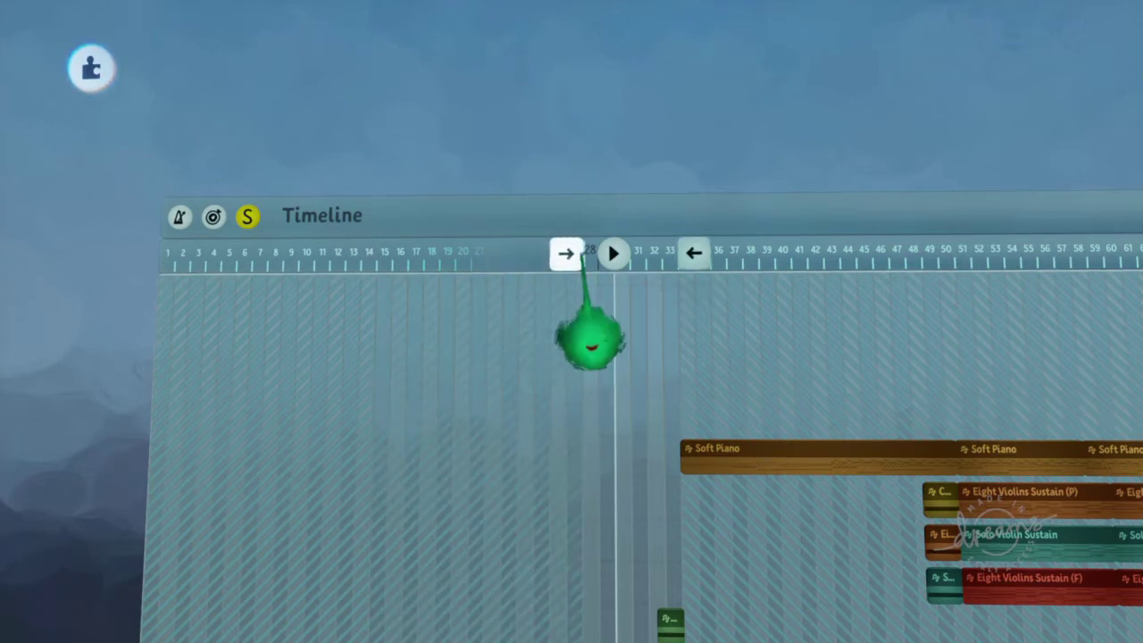
pyautogui.scroll(-4, 562, 301)
pyautogui.scroll(2, 572, 214)
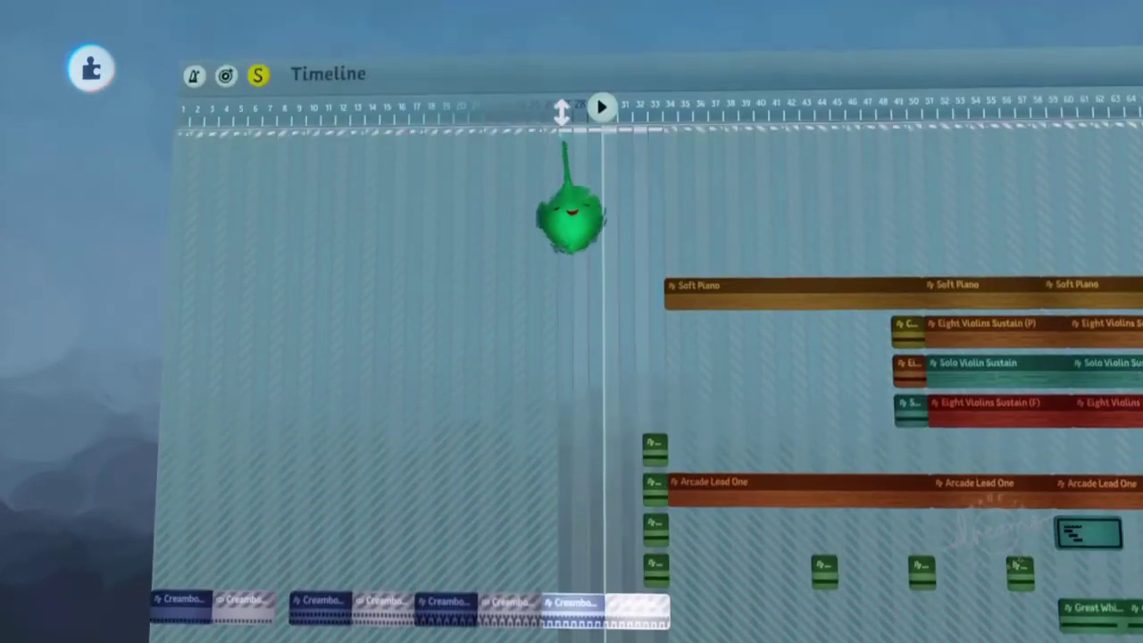
pyautogui.scroll(-2, 565, 143)
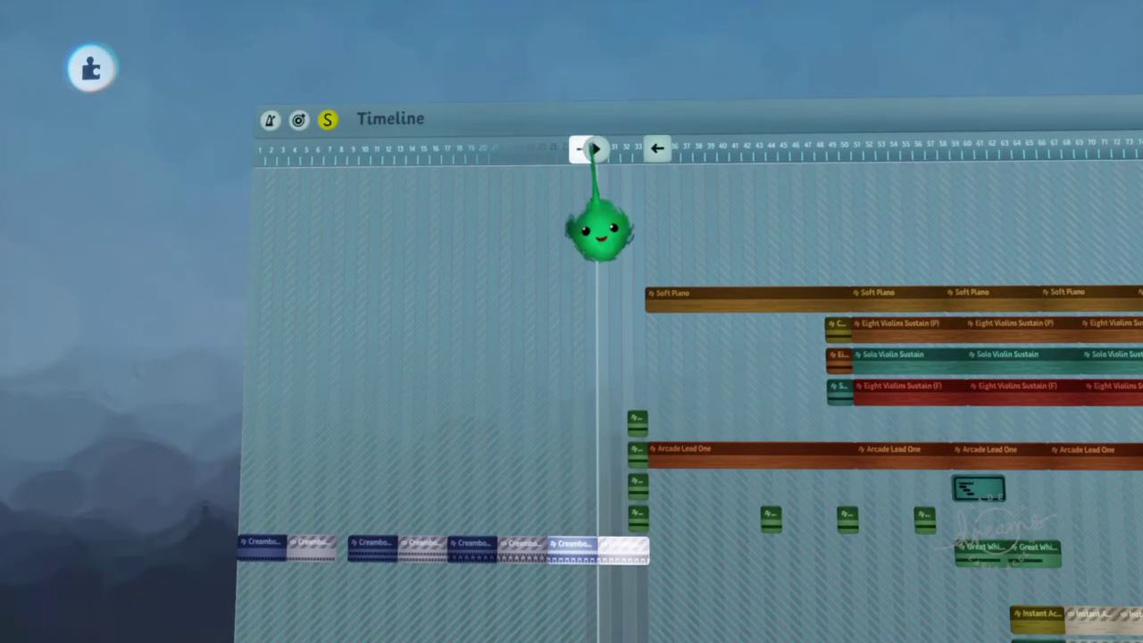
pyautogui.scroll(-4, 597, 181)
pyautogui.scroll(4, 617, 297)
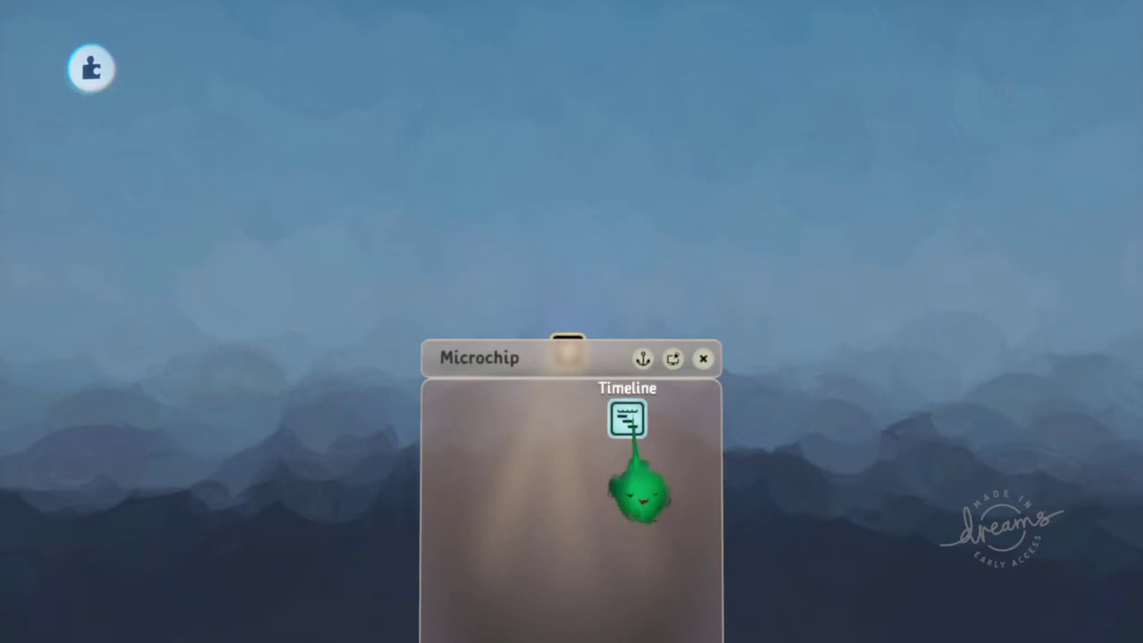
# Reopen the timeline, trim its end to where the second Soft Piano clip begins, check the section's clips and close it.
pyautogui.click(627, 478)
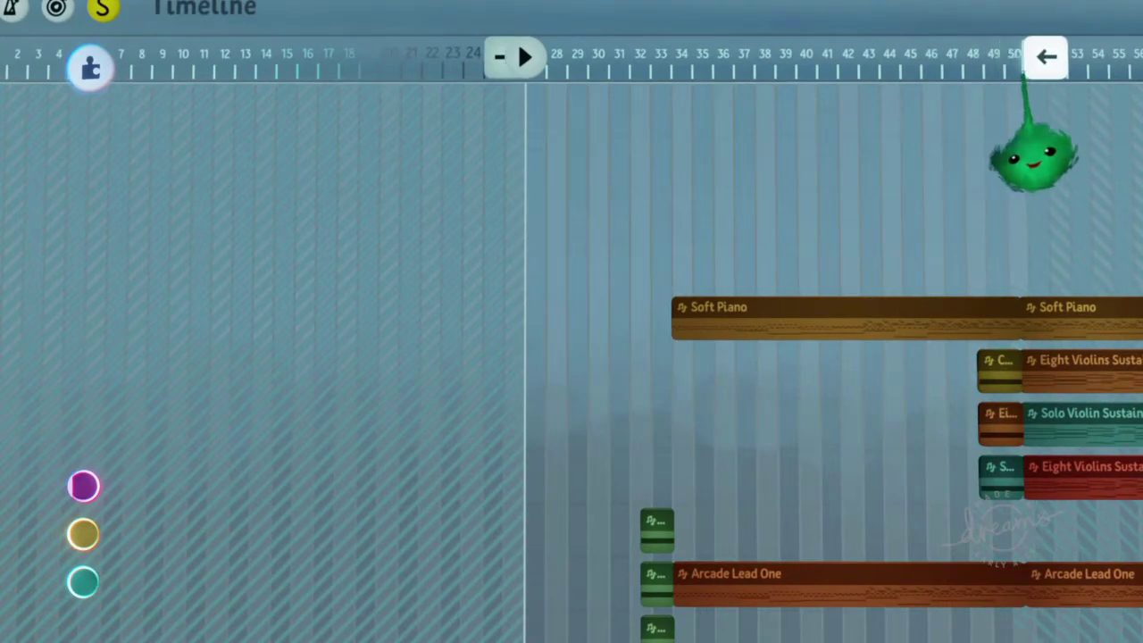
pyautogui.hscroll(3, 975, 117)
pyautogui.scroll(5, 824, 242)
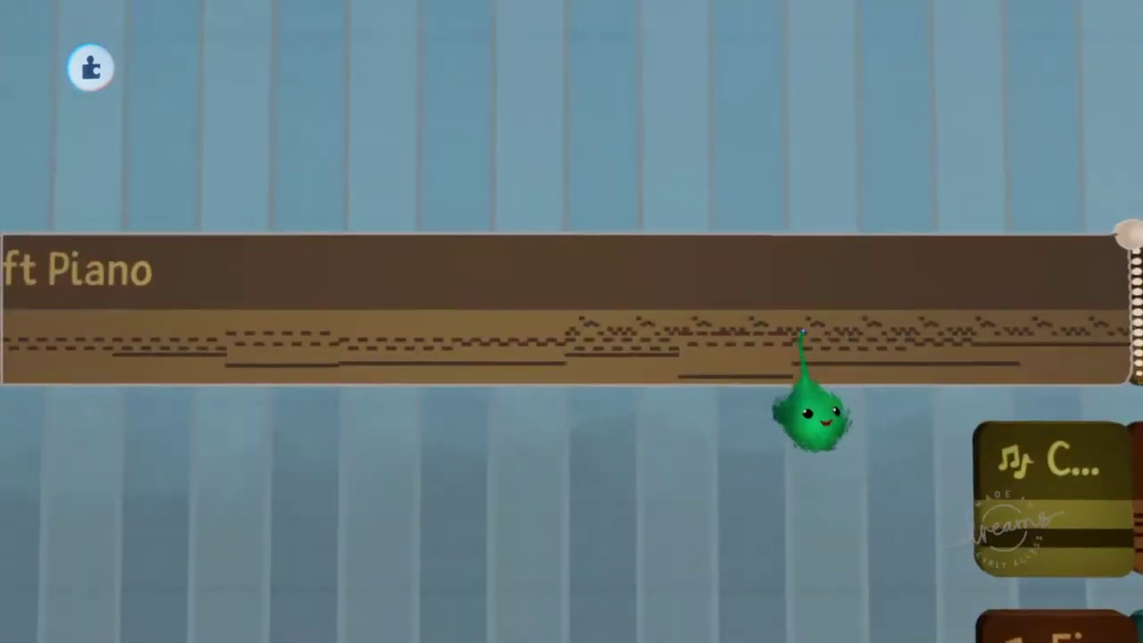
pyautogui.hscroll(3, 804, 338)
pyautogui.scroll(-5, 804, 402)
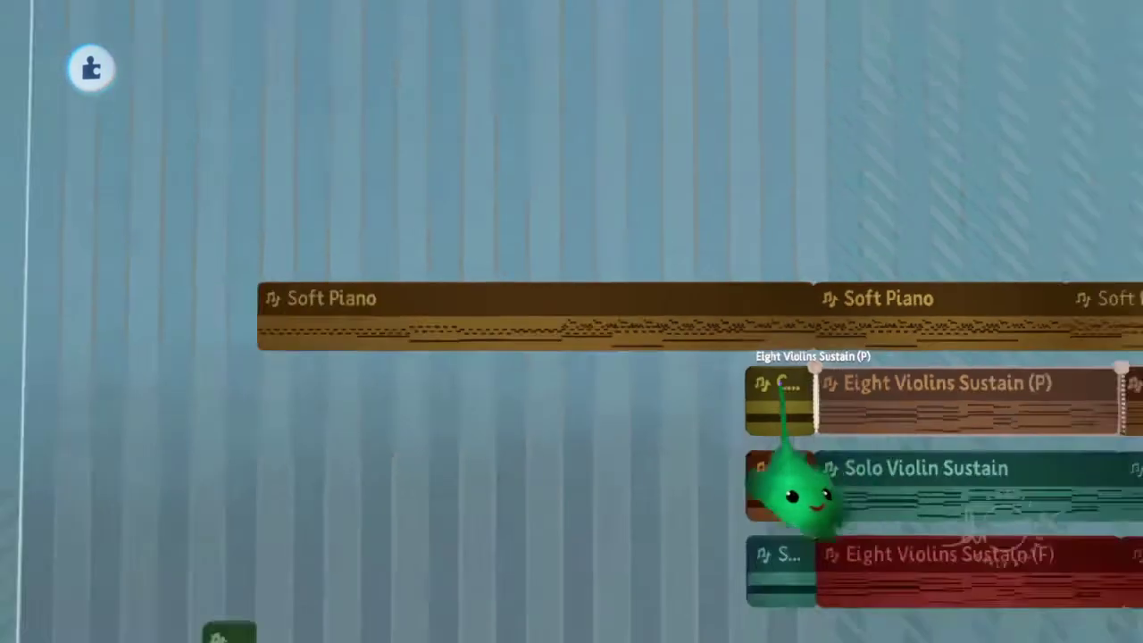
pyautogui.hscroll(-3, 778, 383)
pyautogui.moveTo(435, 188); pyautogui.dragTo(585, 188)
pyautogui.press('Escape')
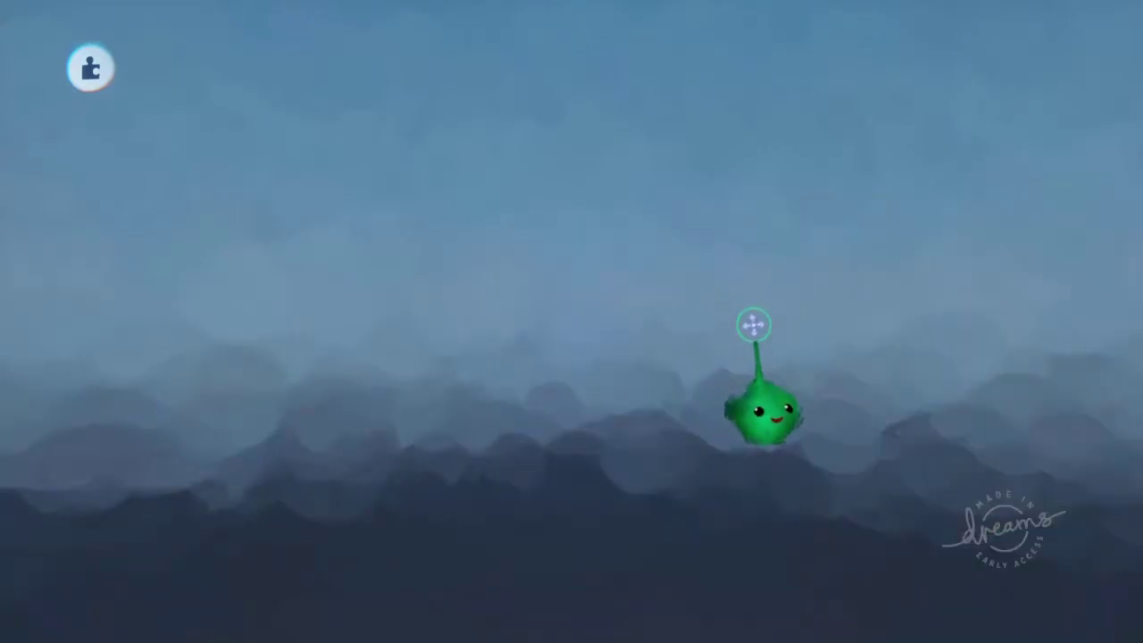
# Duplicate the timeline inside the Microchip, placing the copy directly below the original.
pyautogui.hscroll(5, 754, 325)
pyautogui.scroll(4, 715, 256)
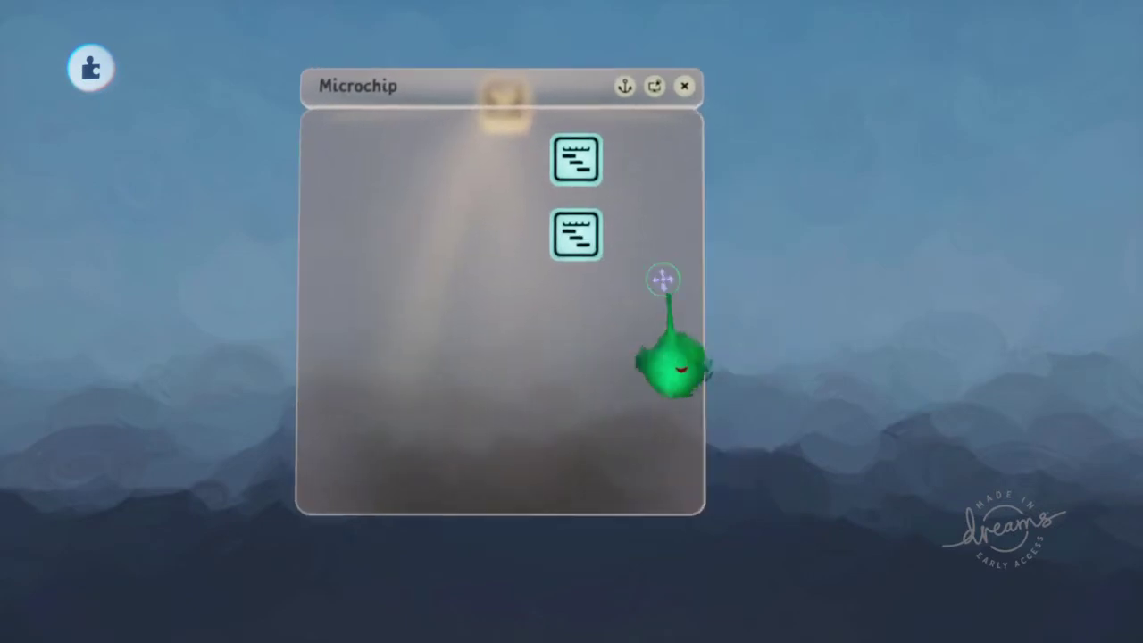
pyautogui.scroll(1, 663, 280)
pyautogui.hscroll(-2, 574, 266)
# Add a Selector to the Microchip beside the two timelines, inspect its settings and close them.
pyautogui.press('Tab')
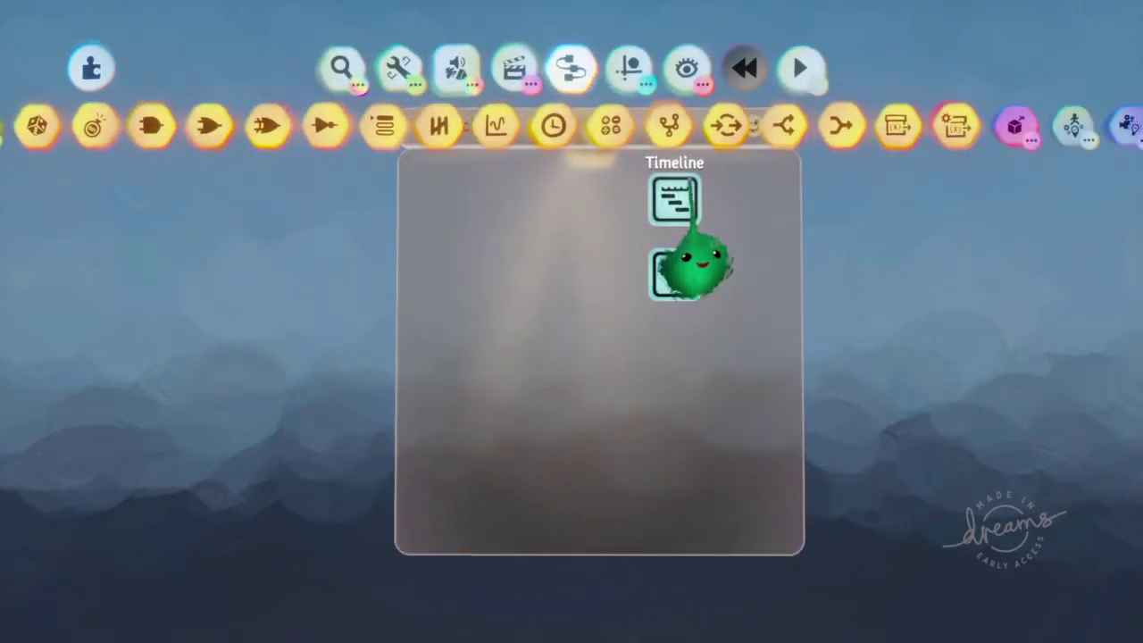
pyautogui.click(384, 125)
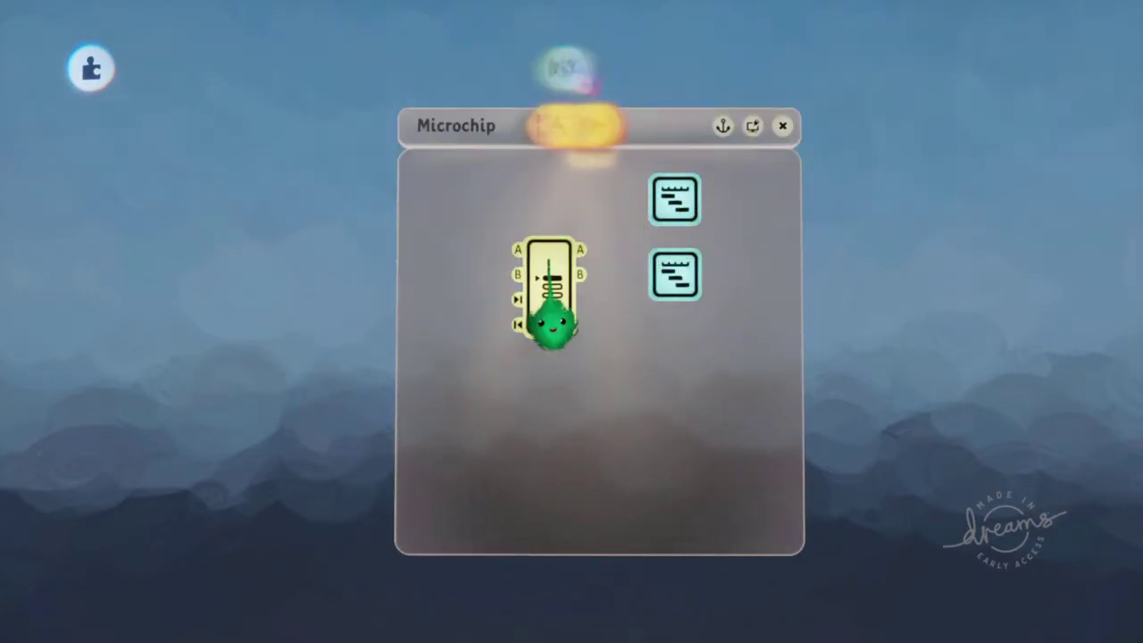
pyautogui.click(549, 286)
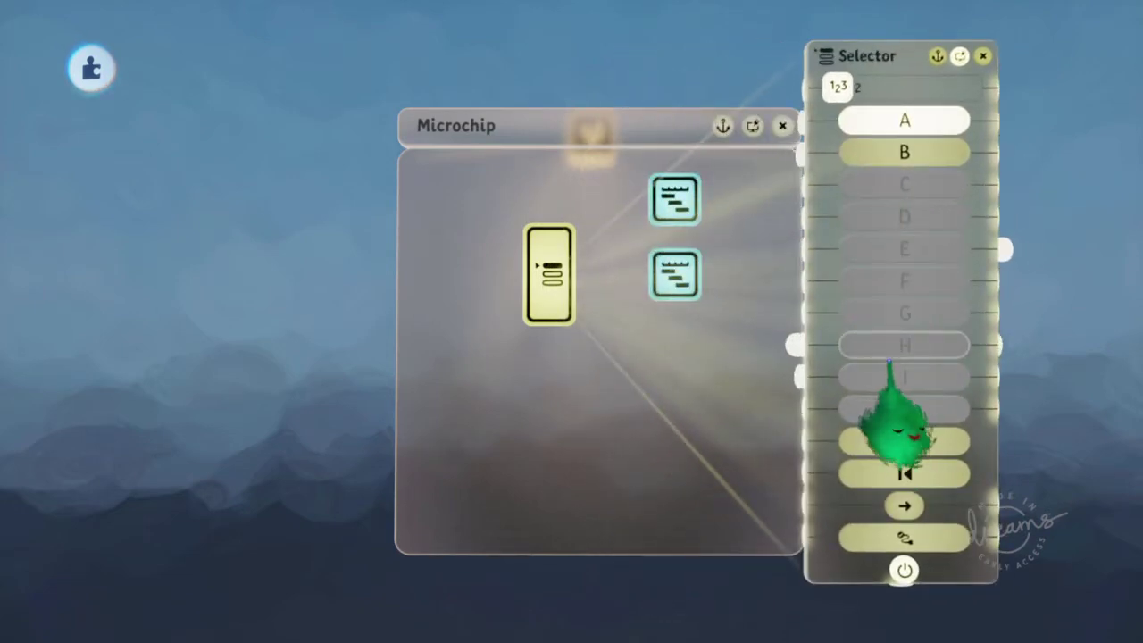
pyautogui.press('Escape')
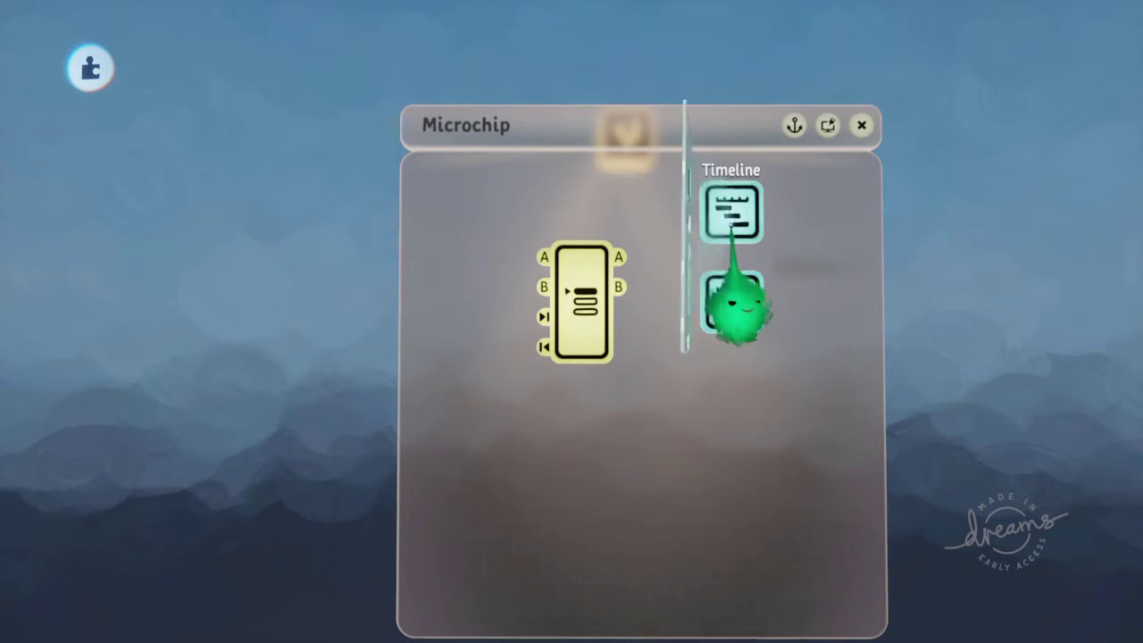
pyautogui.press('Escape')
# Move the lower timeline further down and wire Selector outputs A and B to the upper and lower timelines' power inputs.
pyautogui.moveTo(729, 306); pyautogui.dragTo(743, 410)
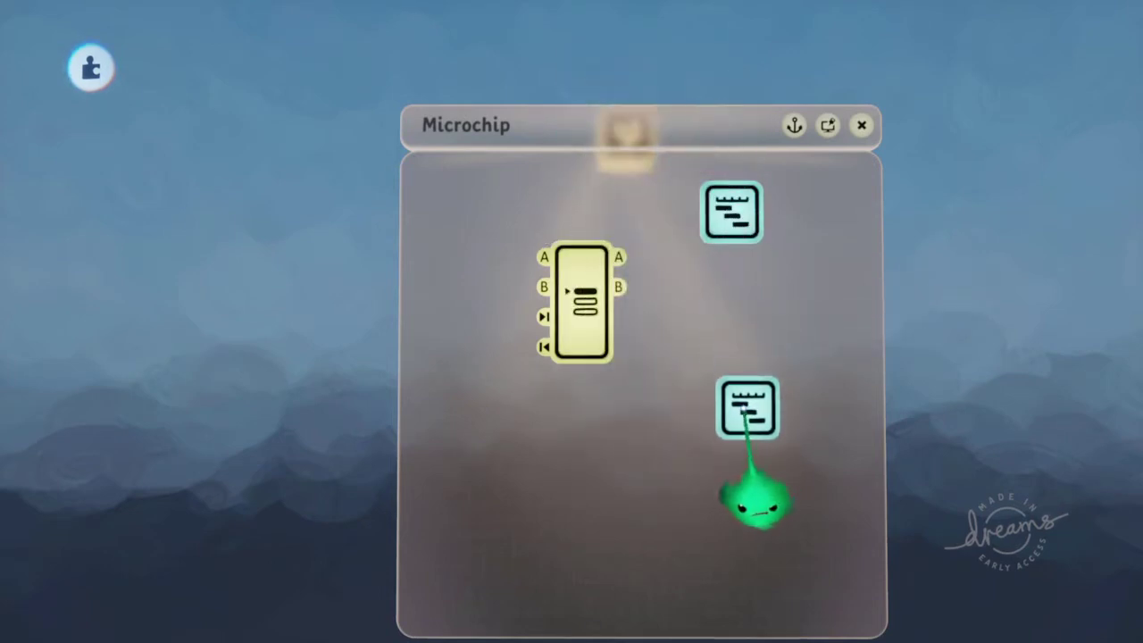
pyautogui.moveTo(622, 256)
pyautogui.mouseDown()
pyautogui.moveTo(735, 266)
pyautogui.moveTo(732, 252)
pyautogui.mouseUp()
pyautogui.click(591, 289)
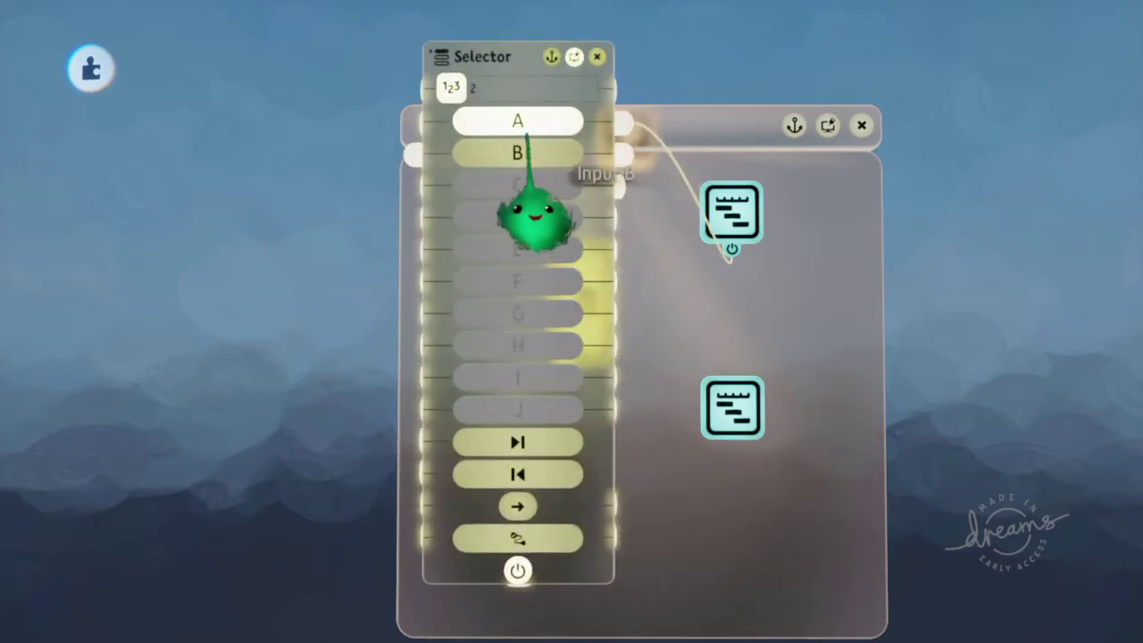
pyautogui.press('Escape')
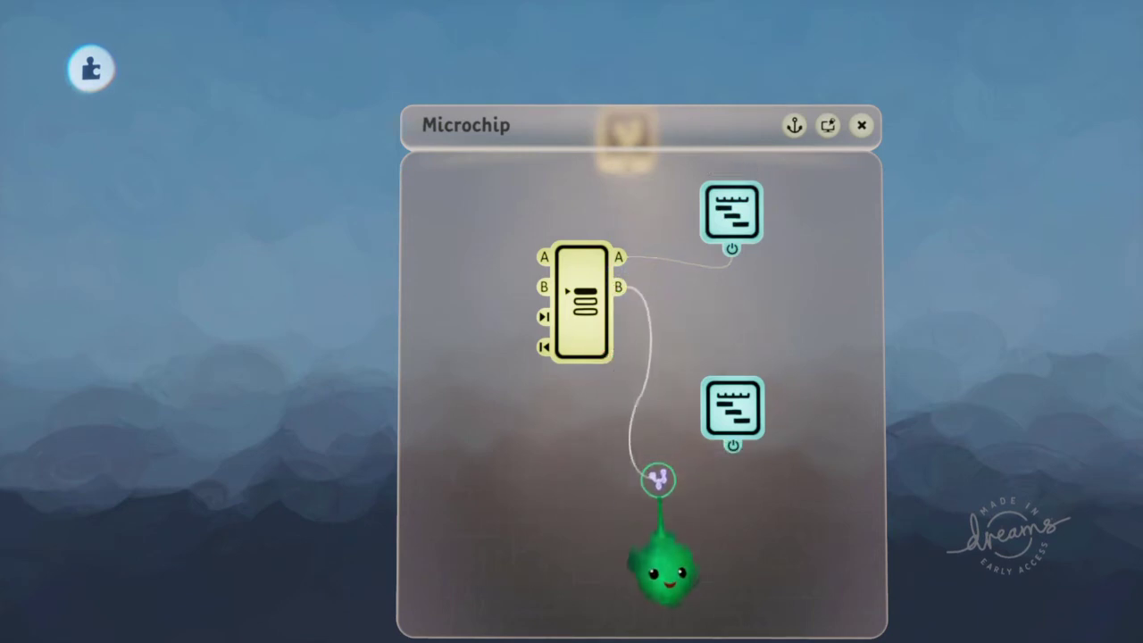
pyautogui.moveTo(732, 465); pyautogui.dragTo(733, 447)
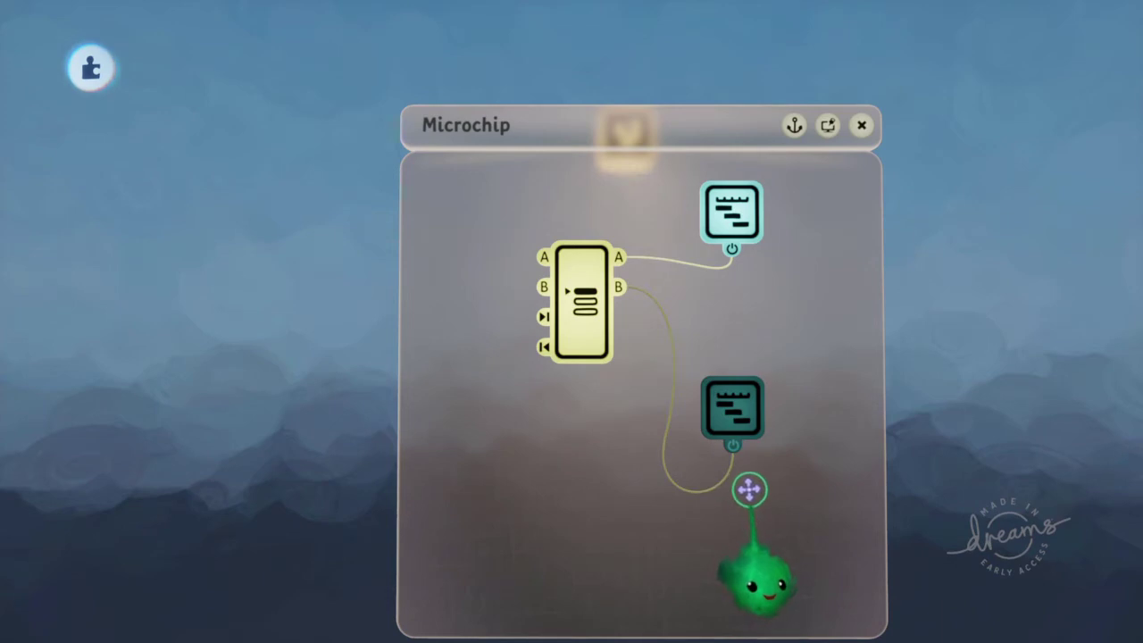
# Remove the wire connecting Selector output B to the lower timeline's power input.
pyautogui.scroll(1, 753, 487)
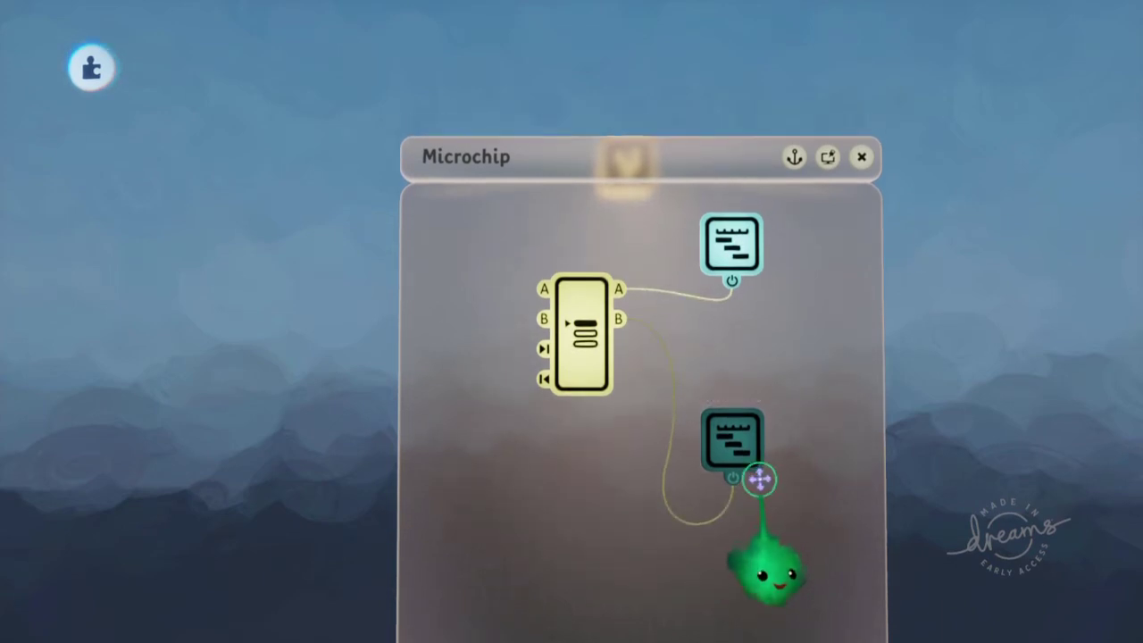
pyautogui.moveTo(740, 589); pyautogui.dragTo(740, 527)
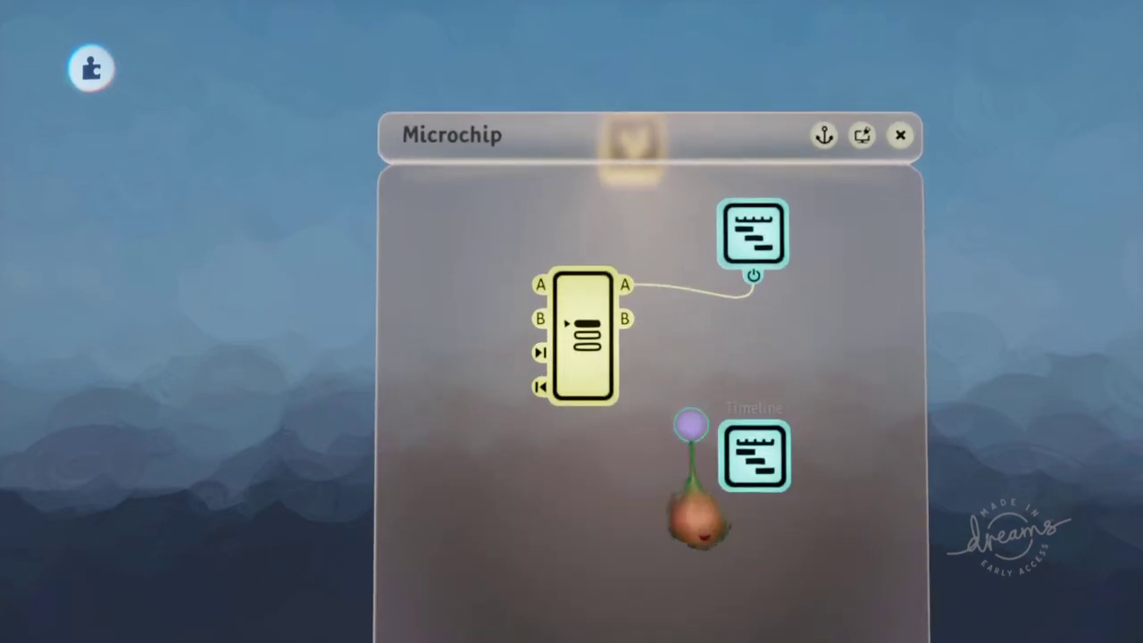
pyautogui.scroll(3, 692, 425)
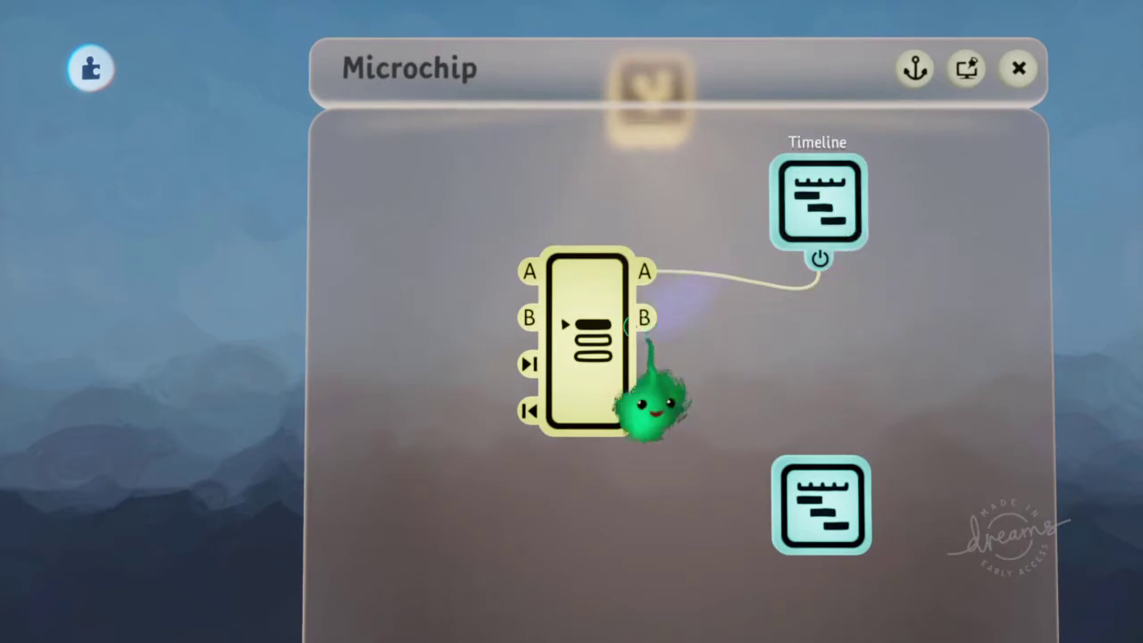
# Check the upper timeline's playback properties, and switch off the power of the lower timeline.
pyautogui.moveTo(593, 339); pyautogui.dragTo(593, 408)
pyautogui.scroll(-5, 759, 357)
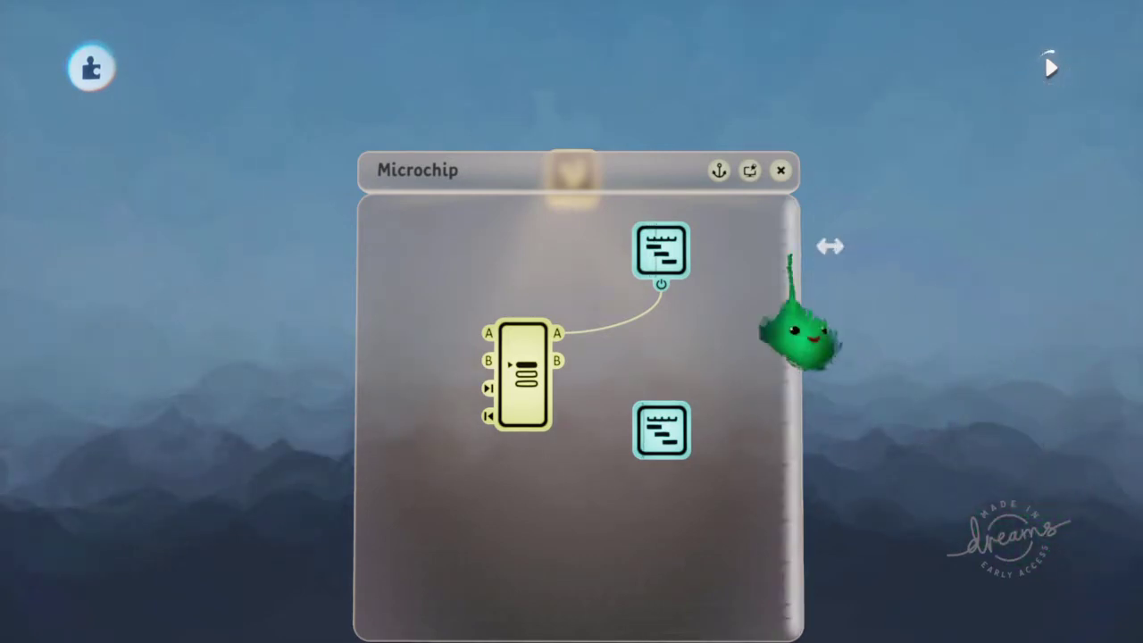
pyautogui.click(661, 252)
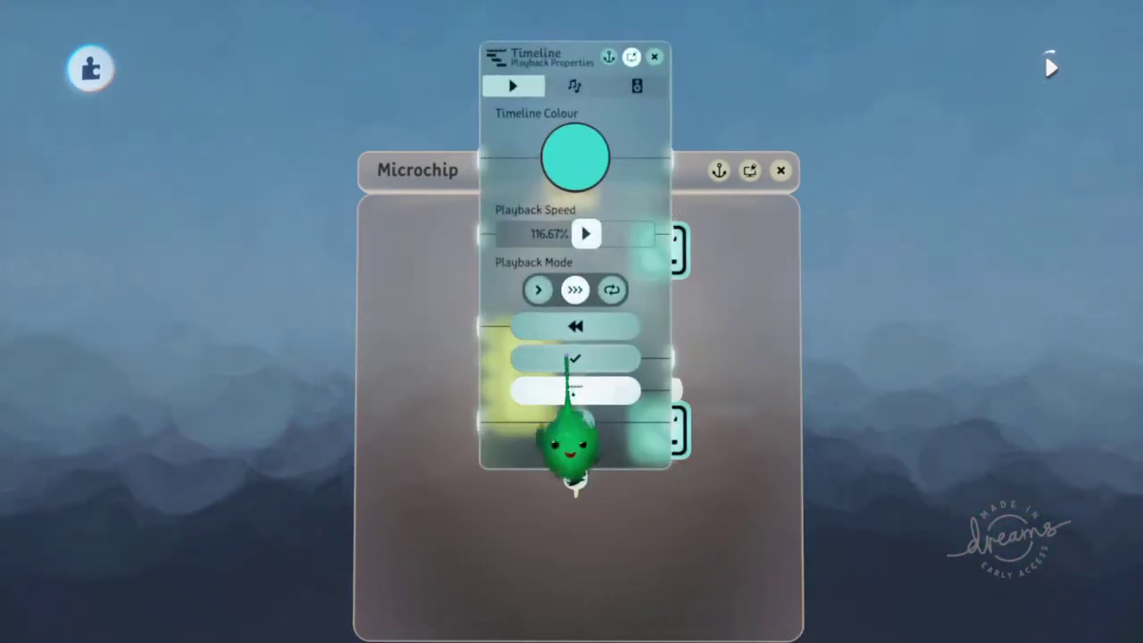
pyautogui.click(571, 391)
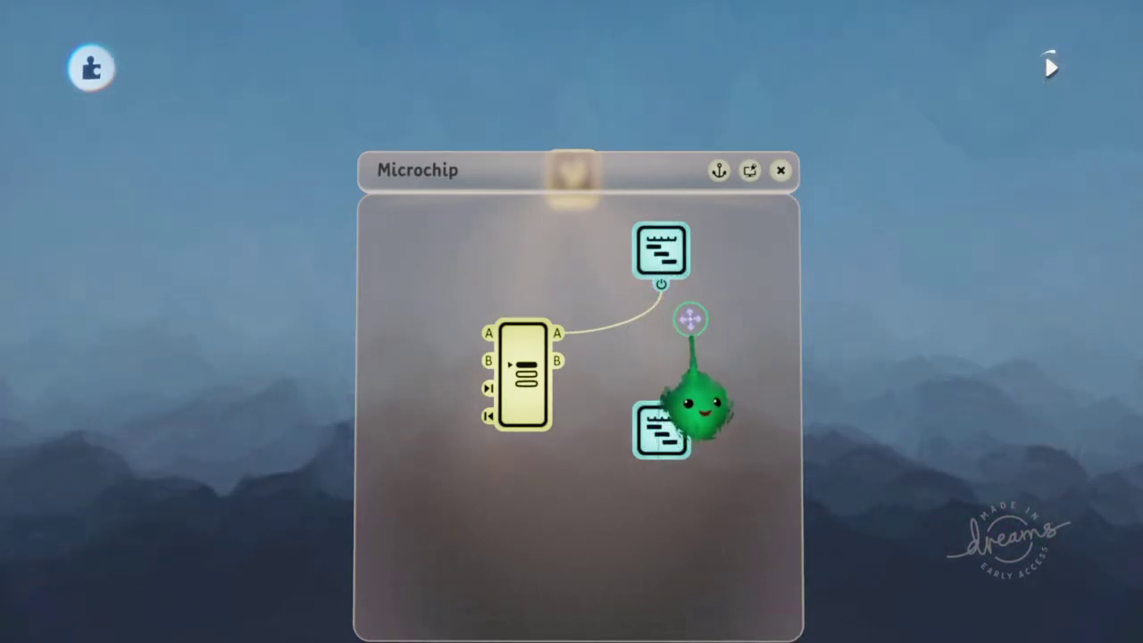
pyautogui.click(658, 438)
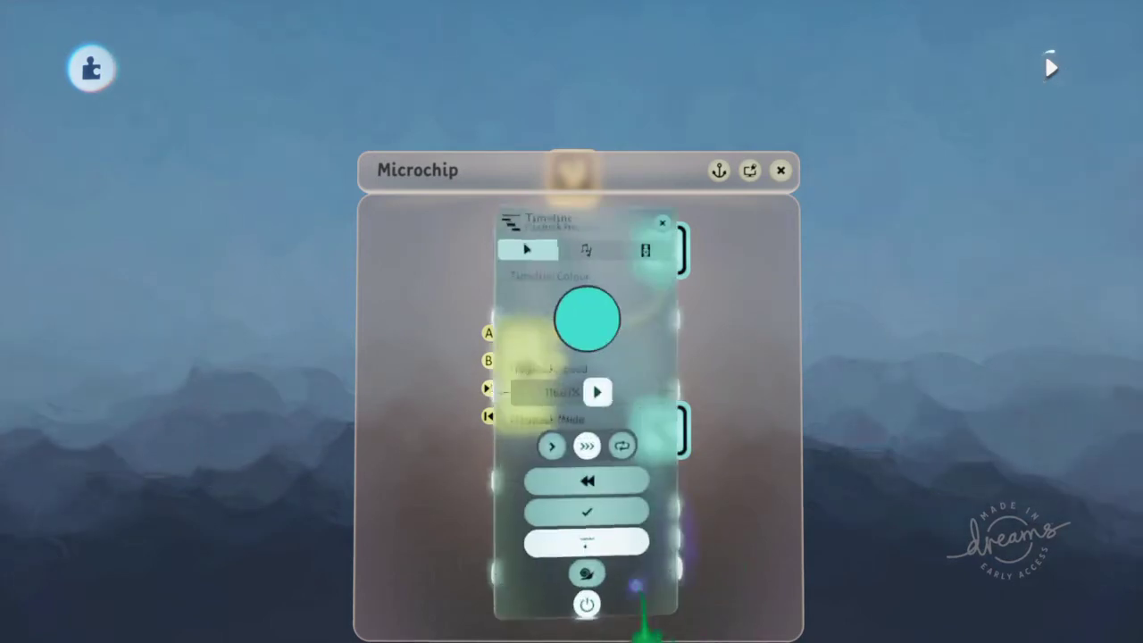
pyautogui.click(585, 608)
pyautogui.press('Escape')
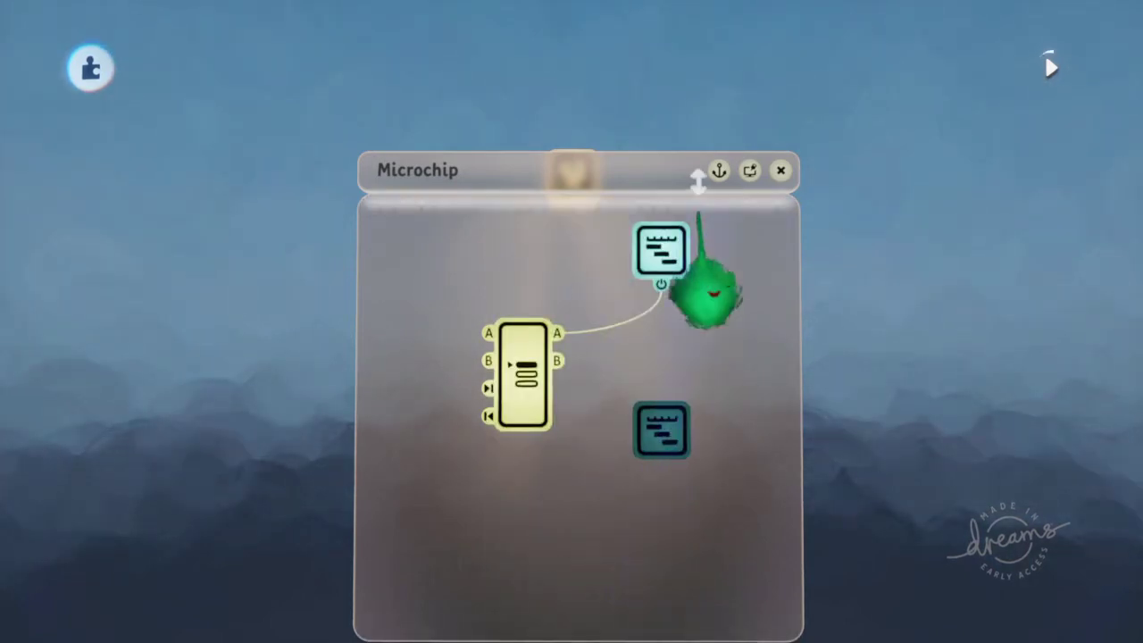
# Wire the upper timeline's On End Trigger output to the Selector's Input B and close the timeline's playback properties.
pyautogui.click(663, 259)
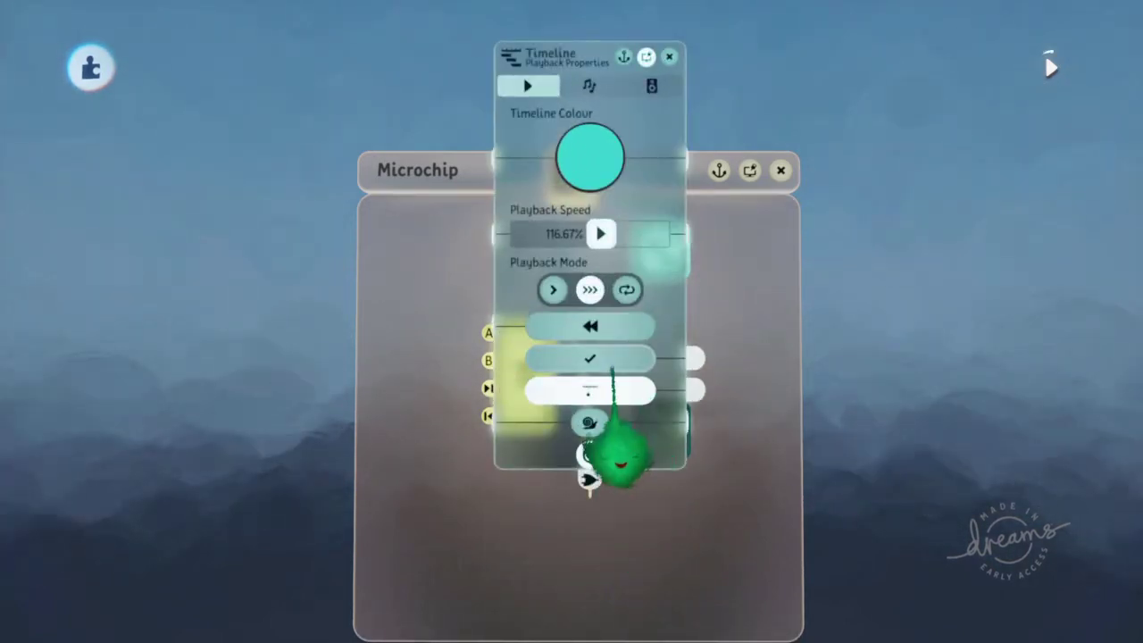
pyautogui.moveTo(608, 363); pyautogui.dragTo(753, 343)
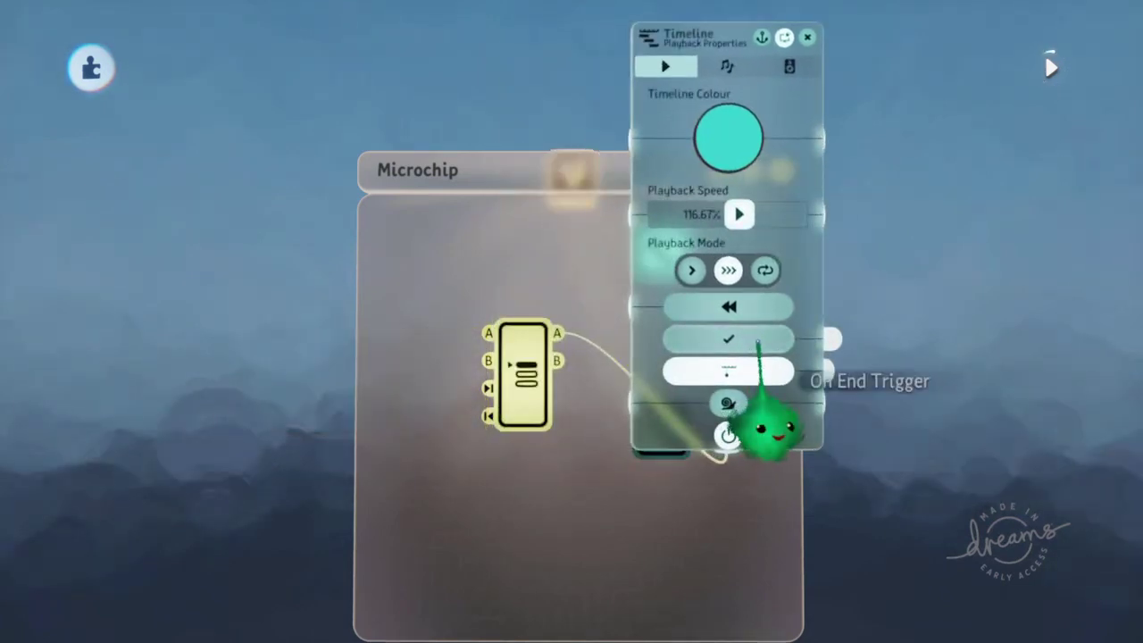
pyautogui.moveTo(833, 339); pyautogui.dragTo(542, 260)
pyautogui.moveTo(607, 353); pyautogui.dragTo(496, 451)
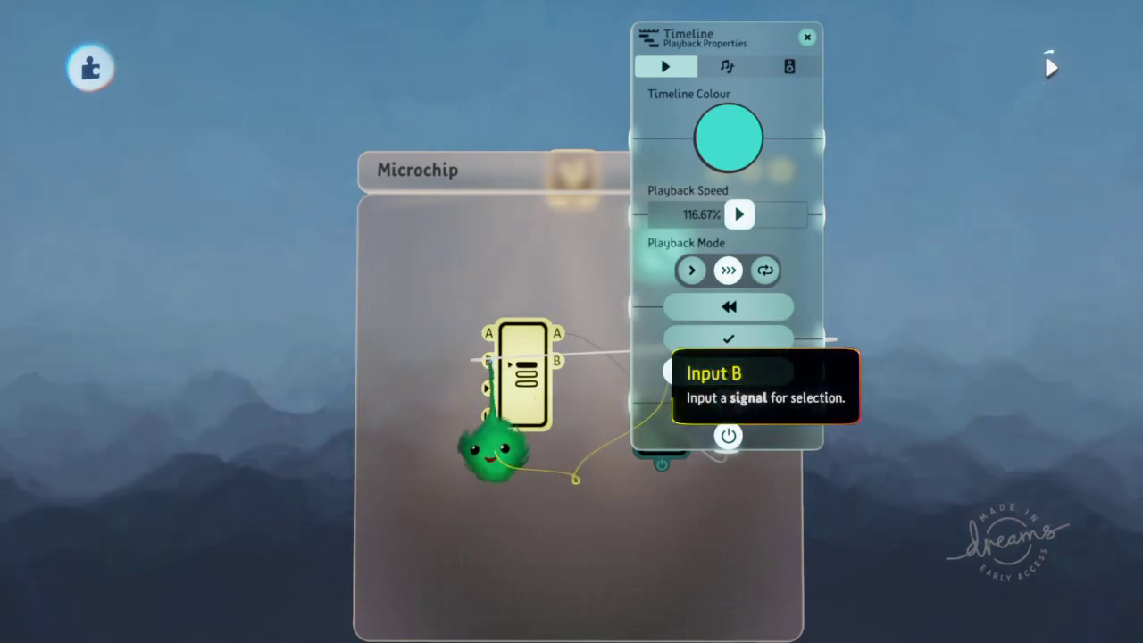
pyautogui.click(1063, 438)
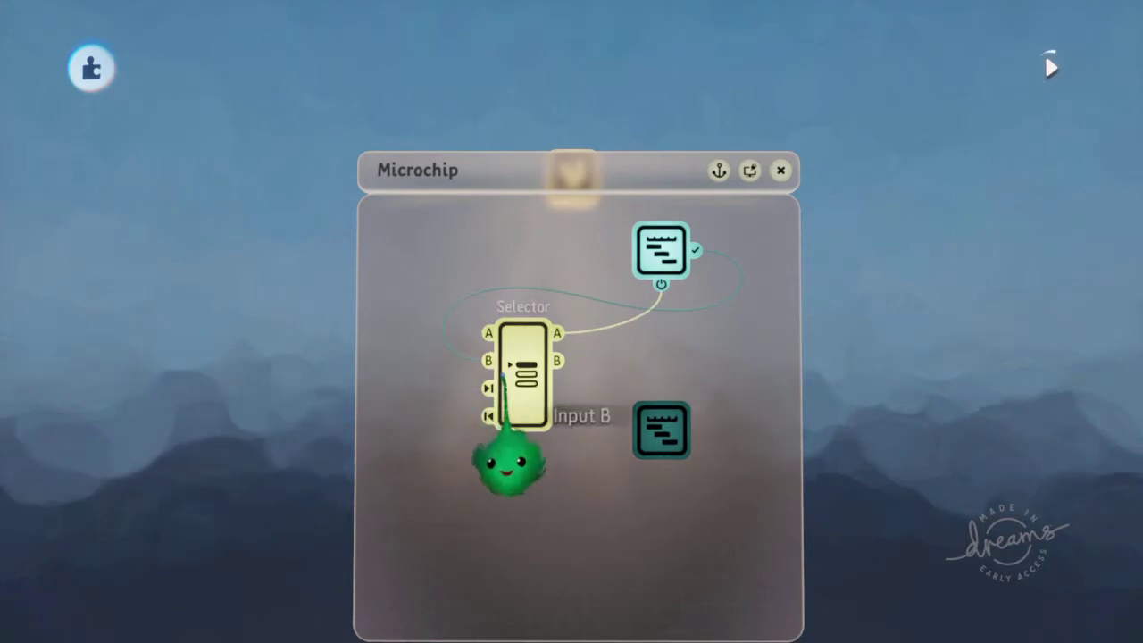
# Wire Selector output B to the lower timeline's power input and move that timeline up beneath the upper one.
pyautogui.click(523, 384)
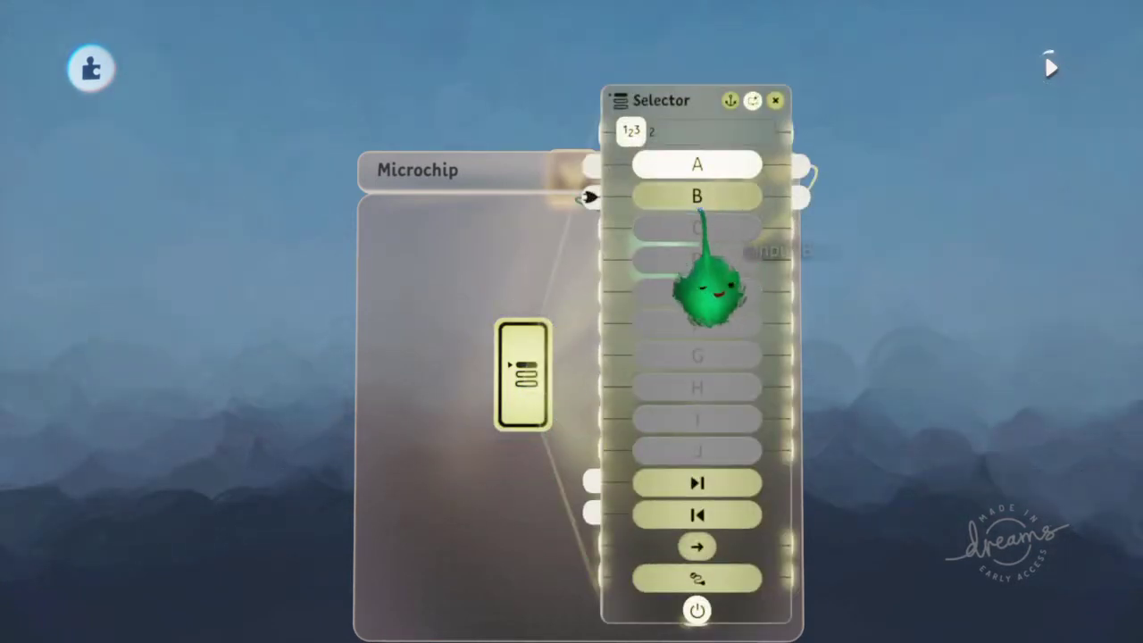
pyautogui.moveTo(682, 312); pyautogui.dragTo(338, 283)
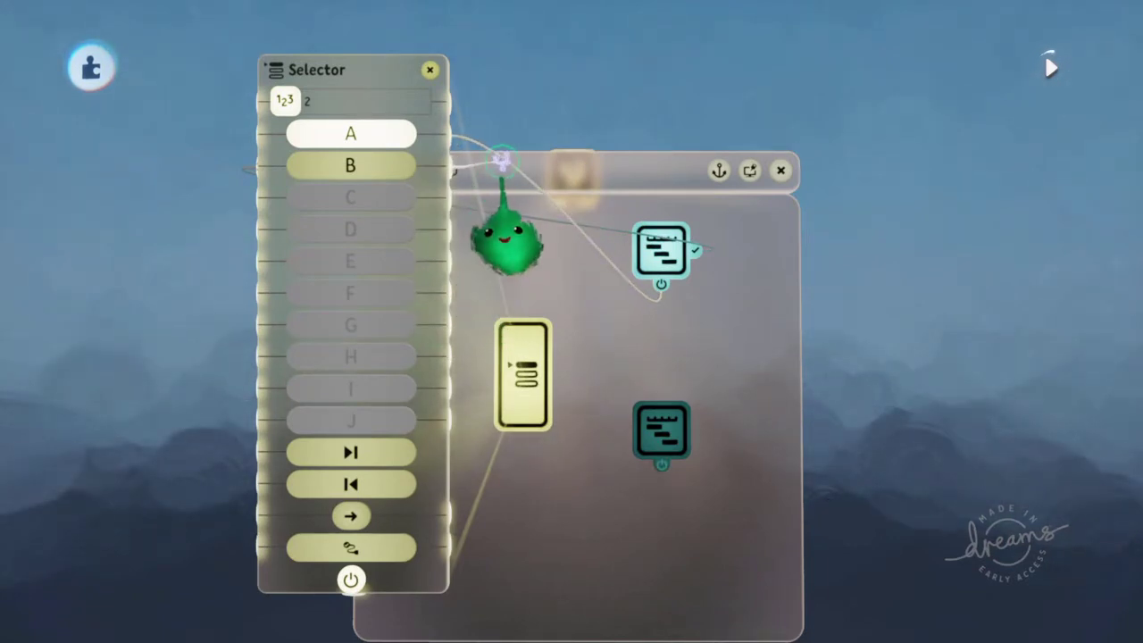
pyautogui.moveTo(513, 130); pyautogui.dragTo(655, 463)
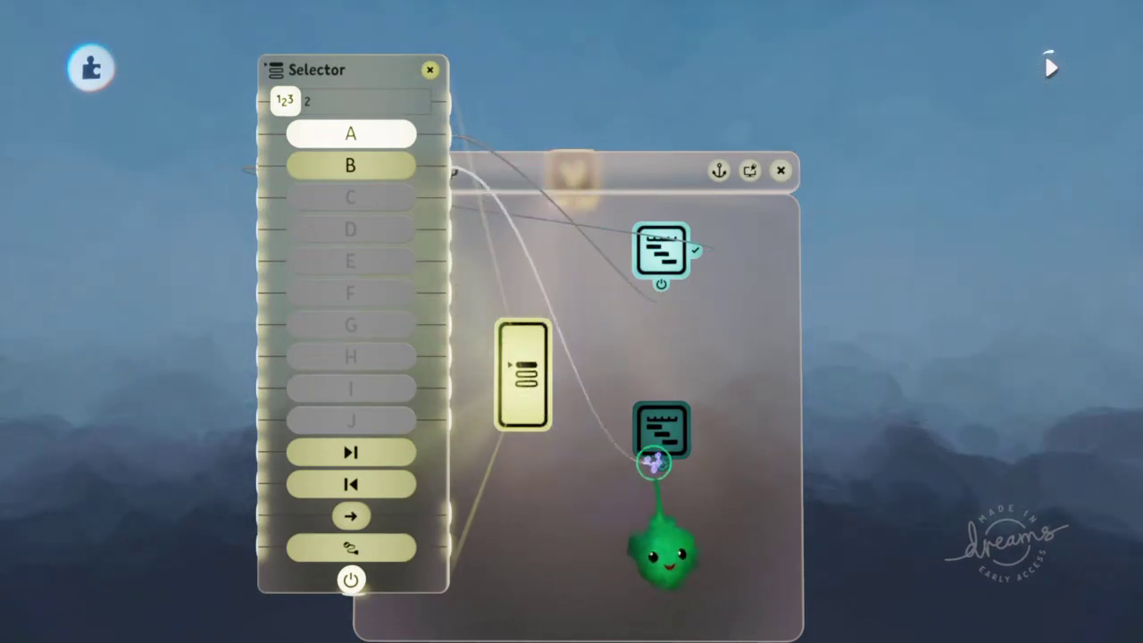
pyautogui.moveTo(662, 417); pyautogui.dragTo(676, 333)
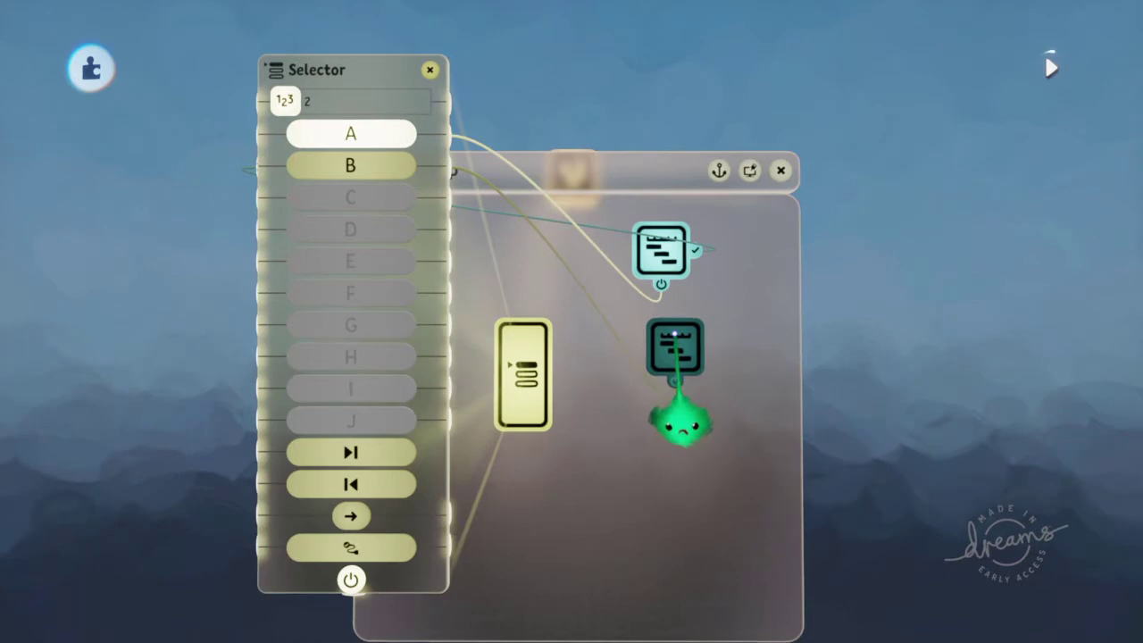
# Inspect the lower timeline's playback properties and close them.
pyautogui.click(665, 341)
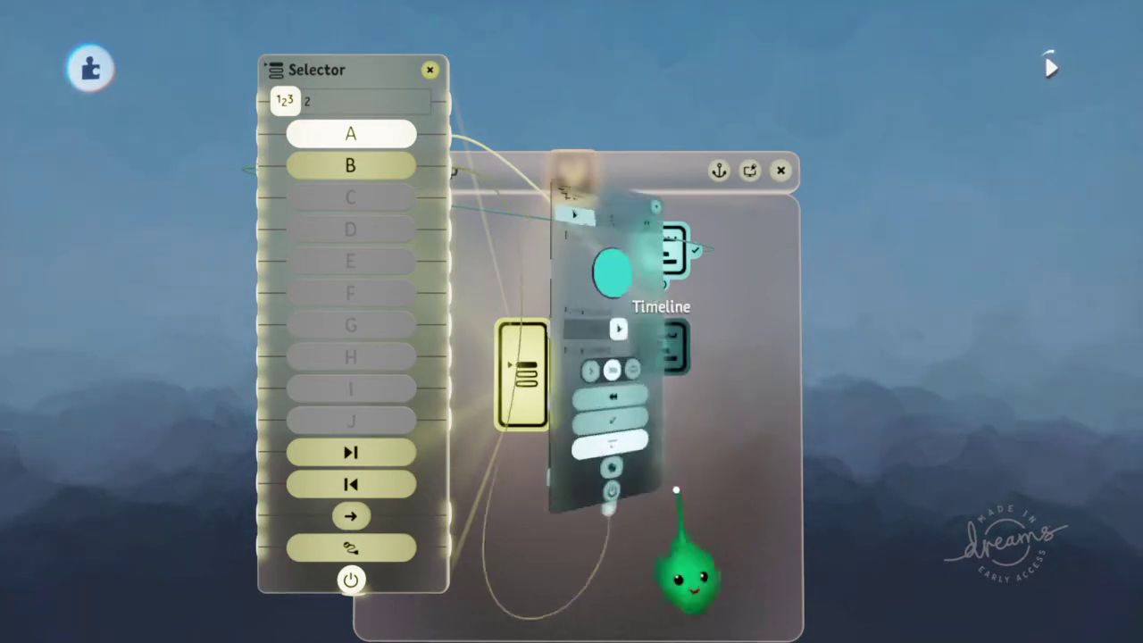
pyautogui.click(631, 379)
pyautogui.press('Escape')
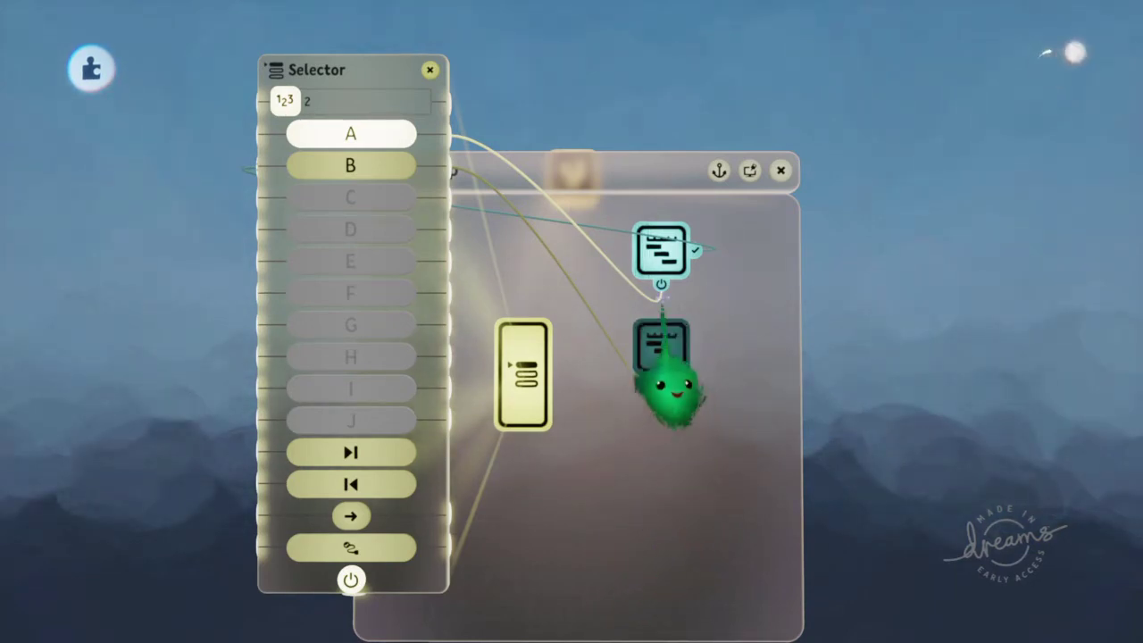
pyautogui.press('Escape')
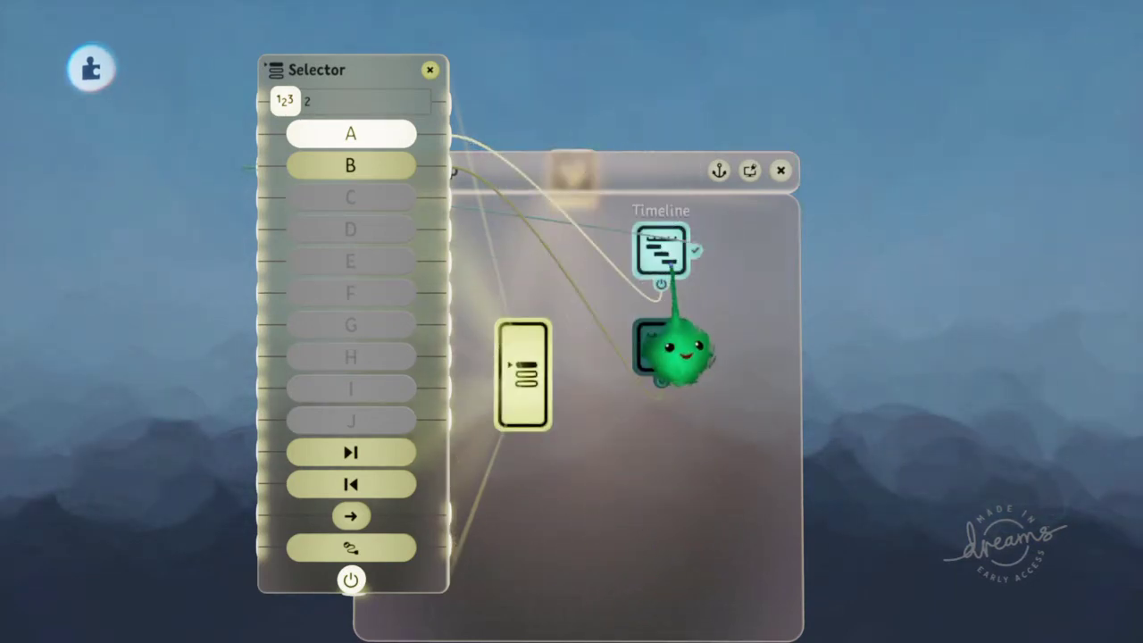
# Trim the upper timeline's start to bar 30, check the Selector's Input B and close the Selector's settings.
pyautogui.click(672, 266)
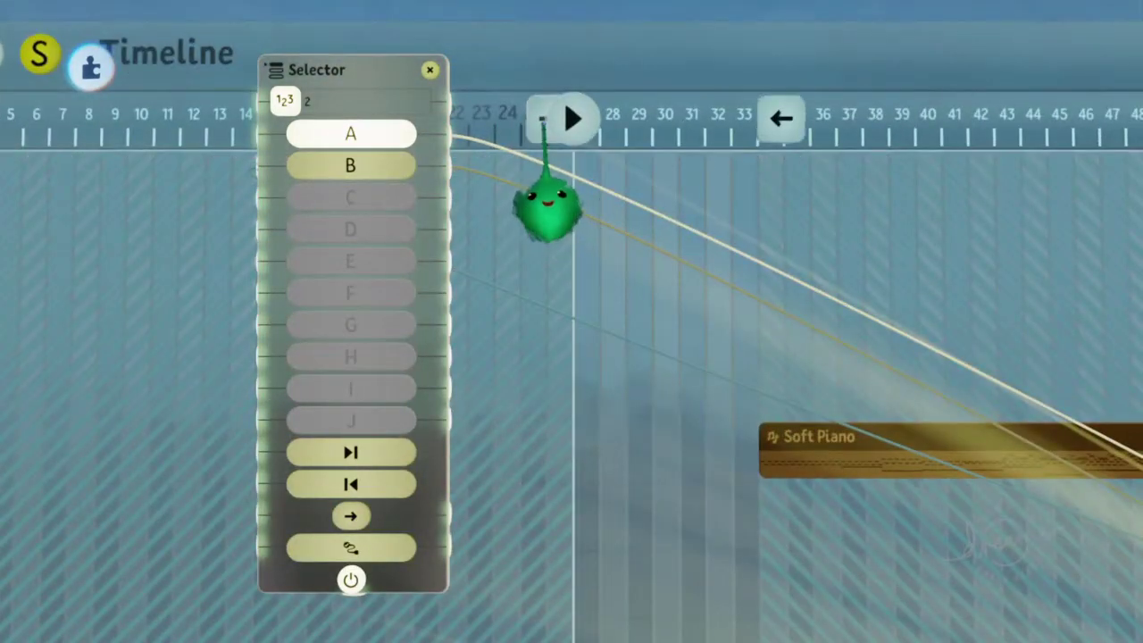
pyautogui.moveTo(549, 134); pyautogui.dragTo(651, 120)
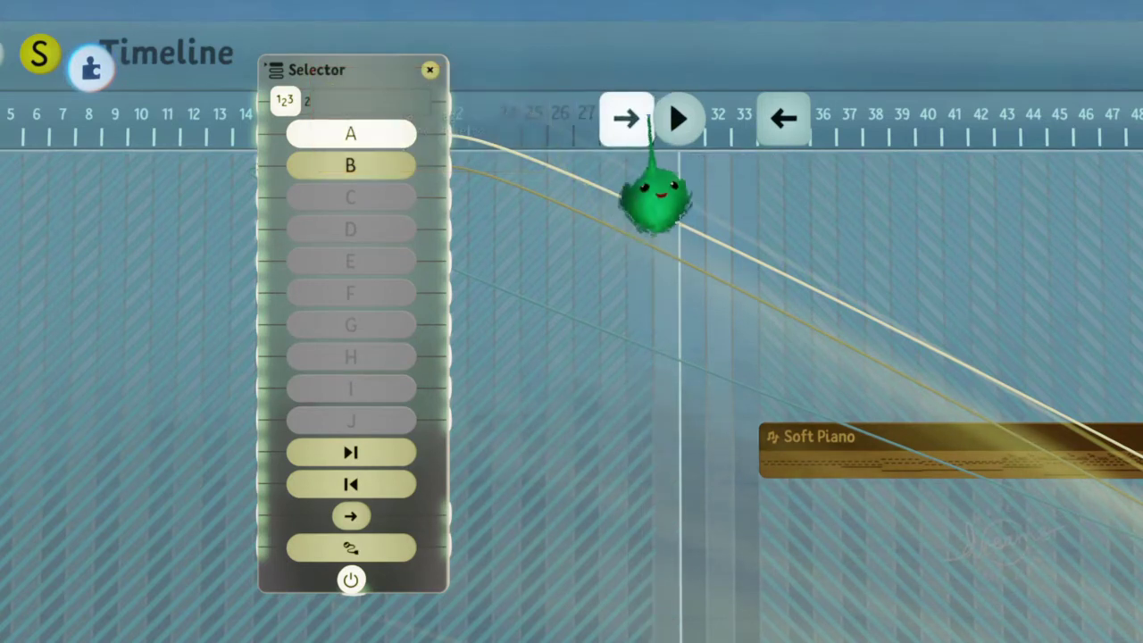
pyautogui.scroll(-5, 657, 125)
pyautogui.moveTo(730, 467); pyautogui.dragTo(746, 415, button='middle')
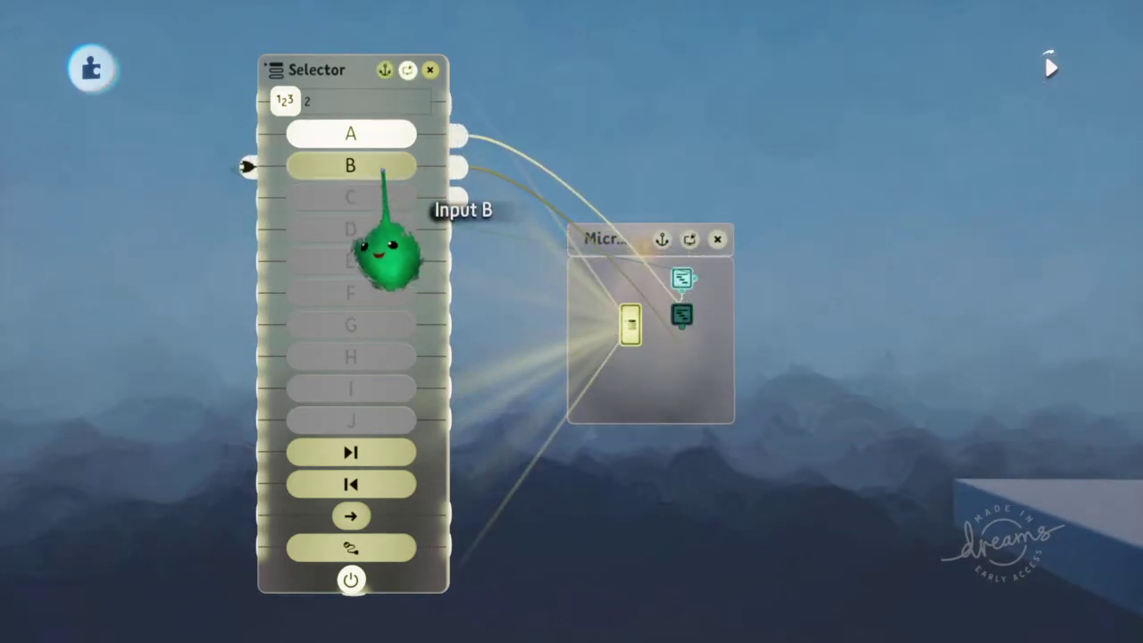
pyautogui.moveTo(382, 167)
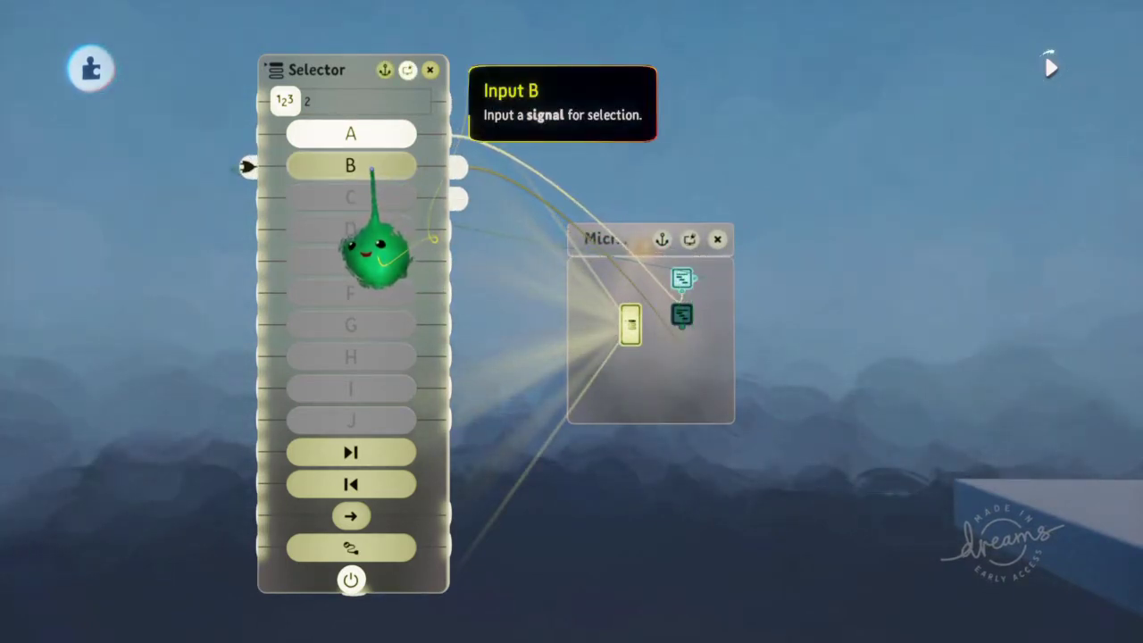
pyautogui.click(372, 170)
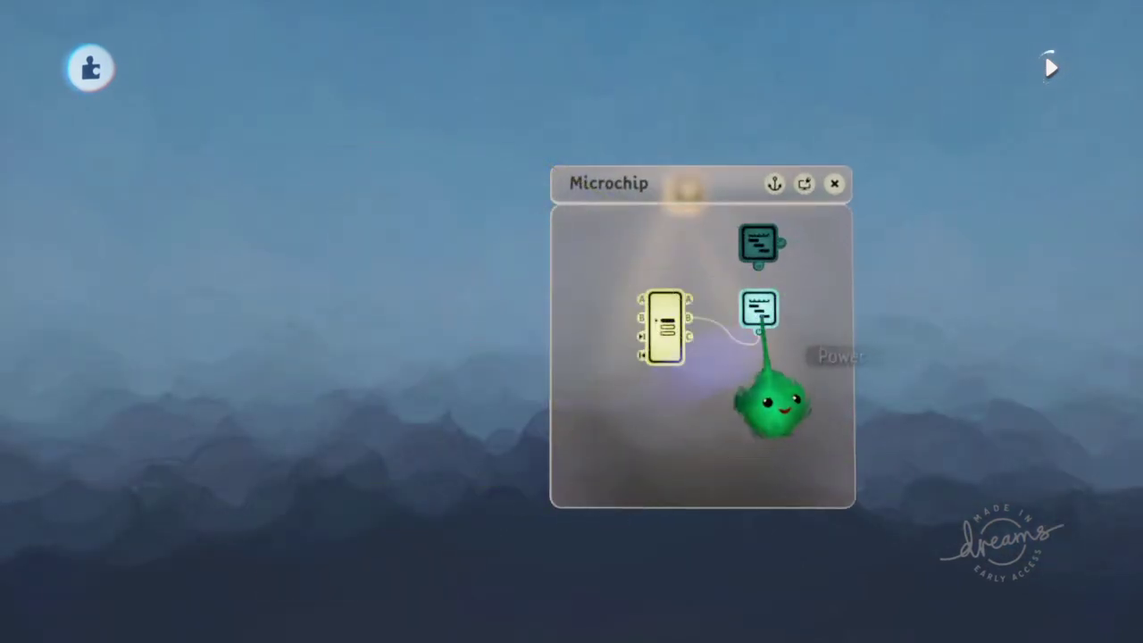
# Trim the lower timeline's end to line up exactly with the end of the first Soft Piano clip, and close the timeline.
pyautogui.click(759, 309)
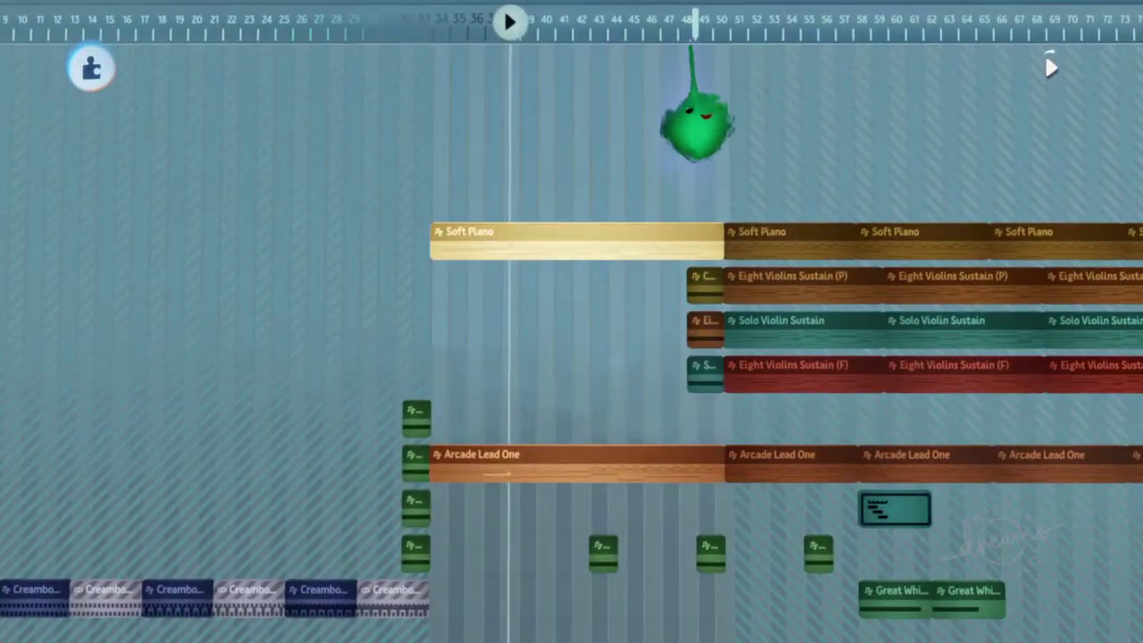
pyautogui.click(696, 121)
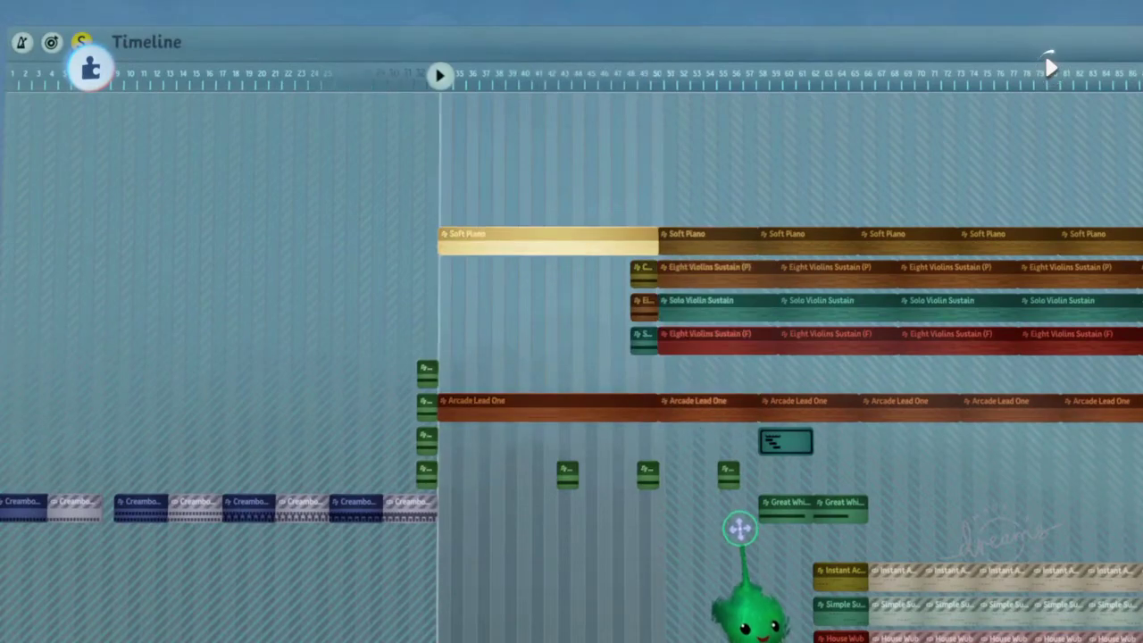
pyautogui.scroll(6, 737, 517)
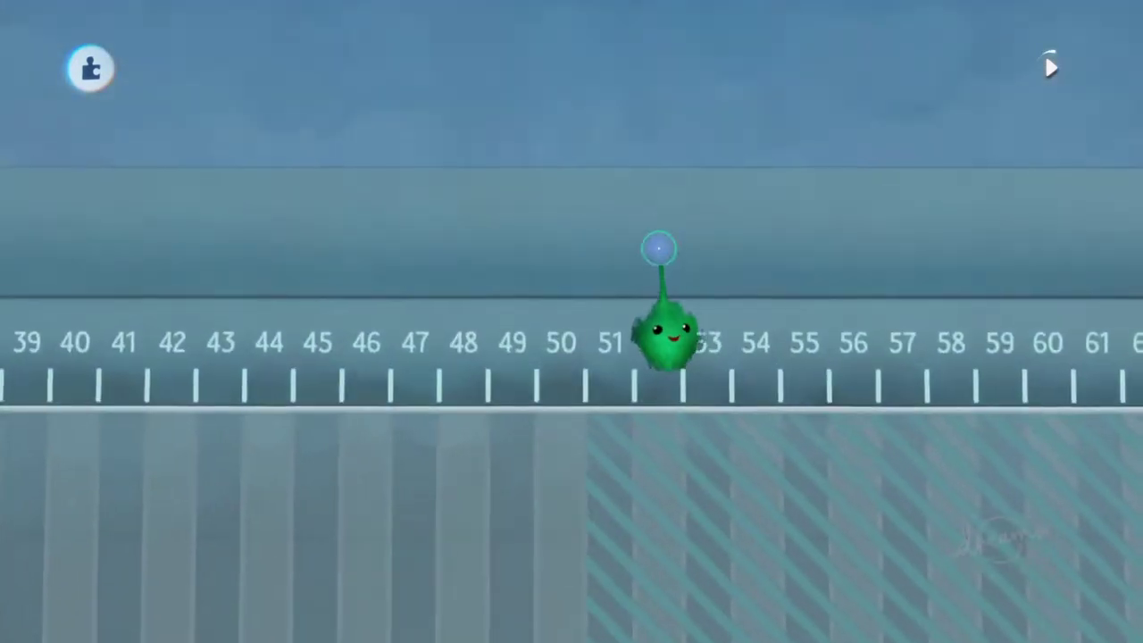
pyautogui.scroll(8, 672, 256)
pyautogui.scroll(4, 676, 246)
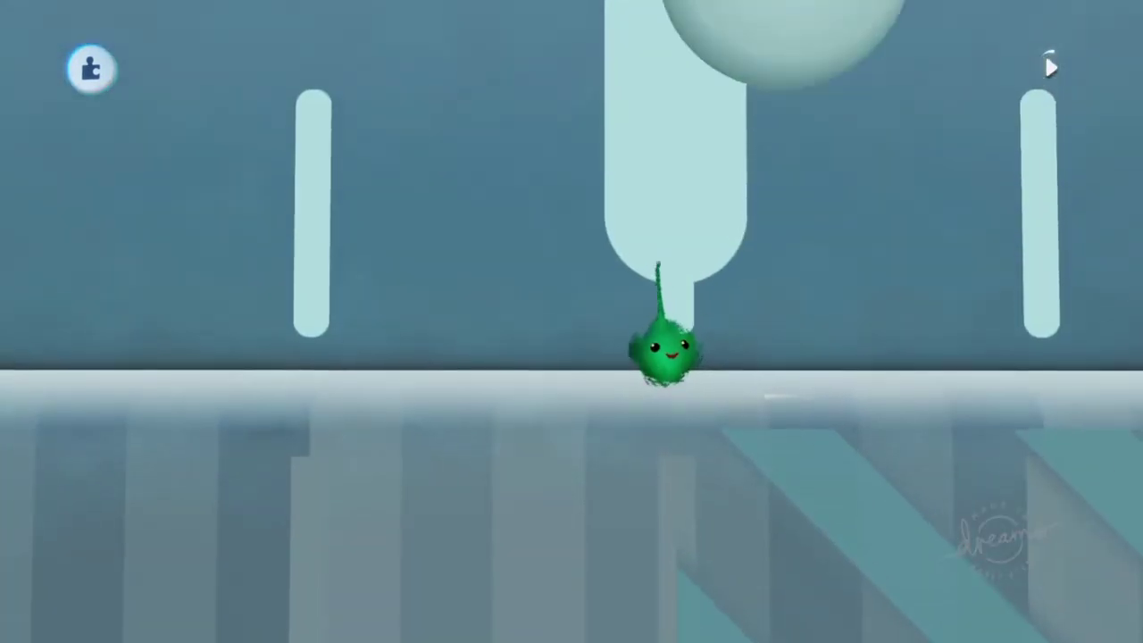
pyautogui.moveTo(770, 222); pyautogui.dragTo(536, 233)
pyautogui.scroll(-2, 544, 286)
pyautogui.scroll(-10, 544, 286)
pyautogui.scroll(-3, 605, 398)
pyautogui.scroll(-2, 648, 498)
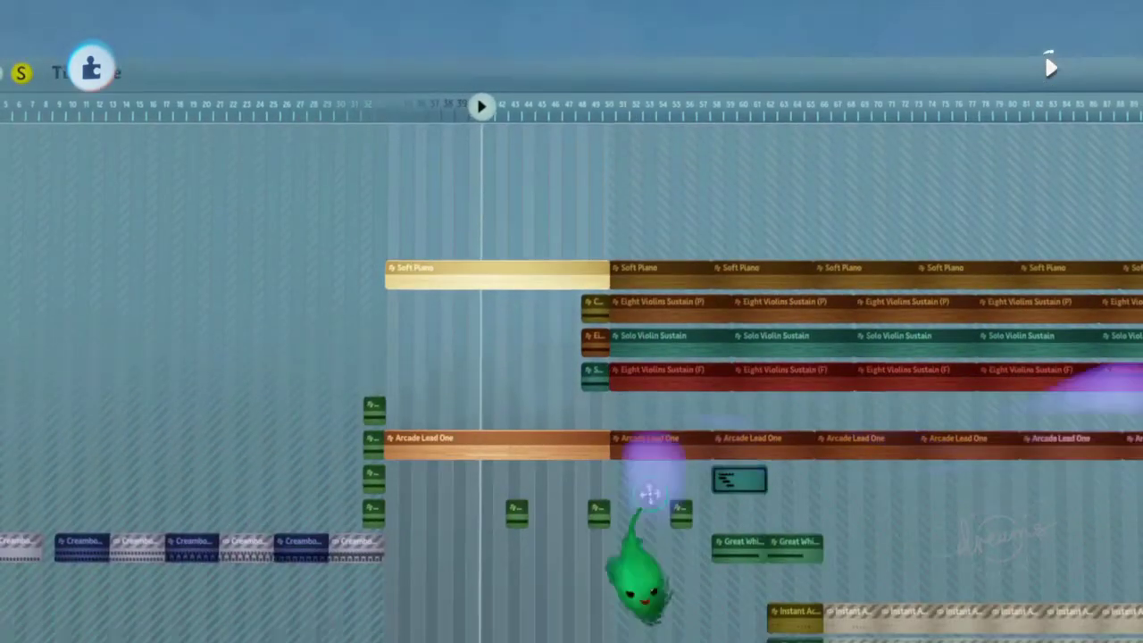
pyautogui.click(576, 34)
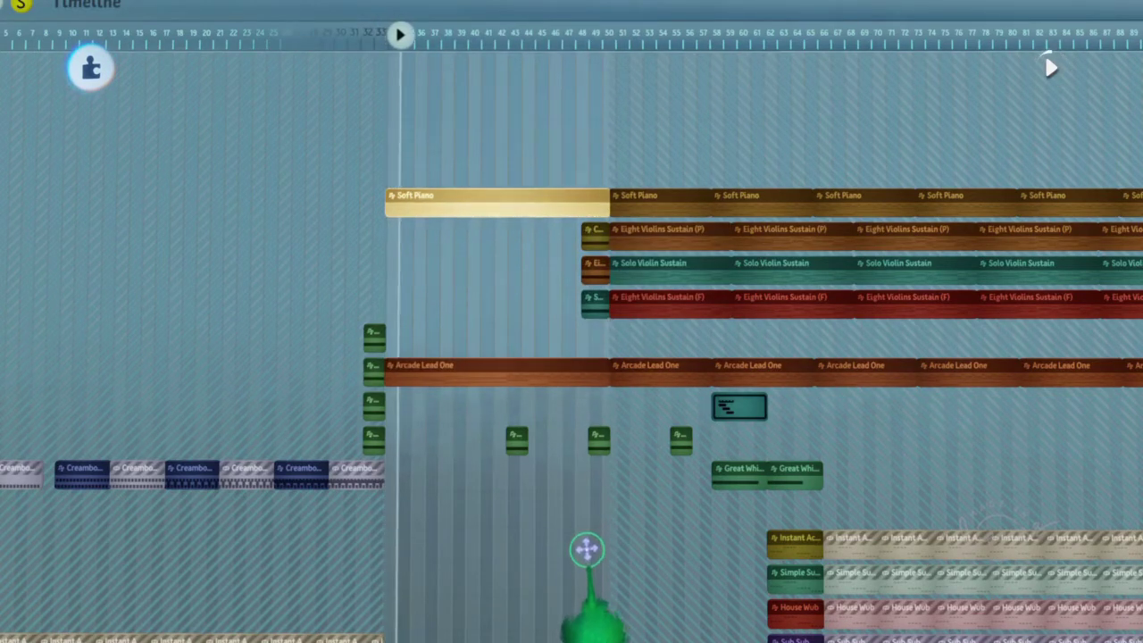
pyautogui.press('Escape')
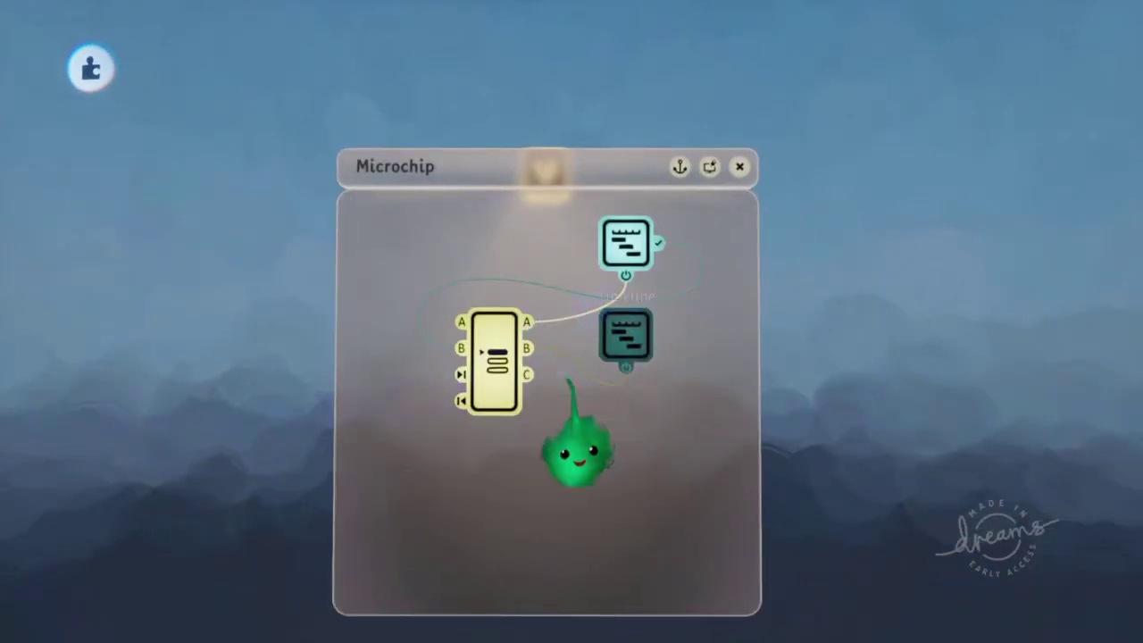
# Toggle the Microchip's power in its general settings and close them.
pyautogui.scroll(-1, 564, 371)
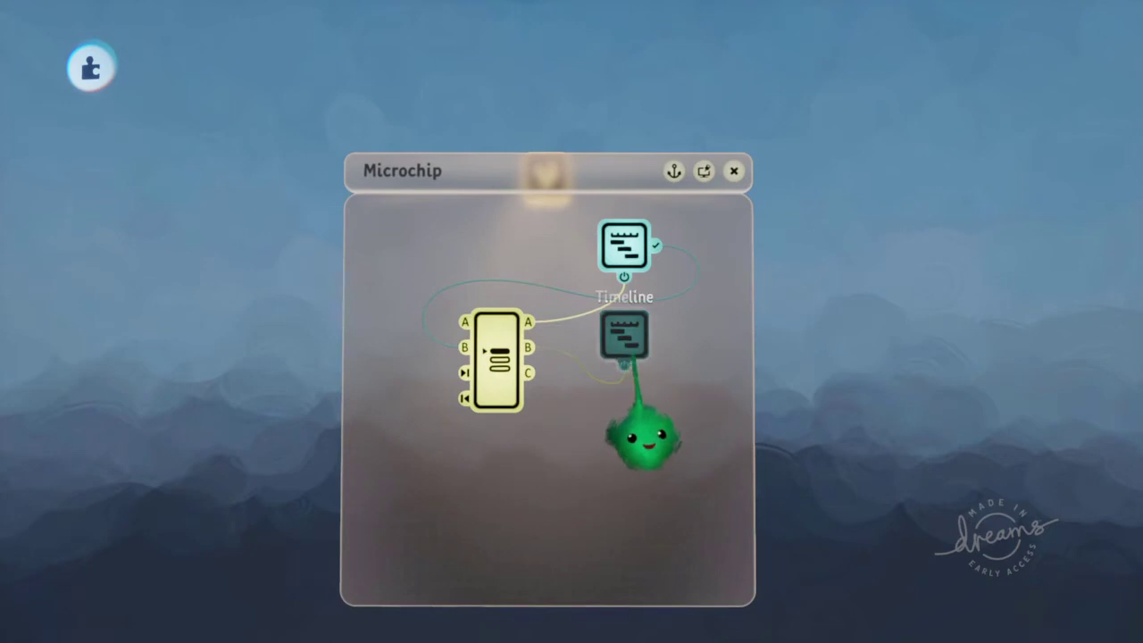
pyautogui.rightClick(661, 511)
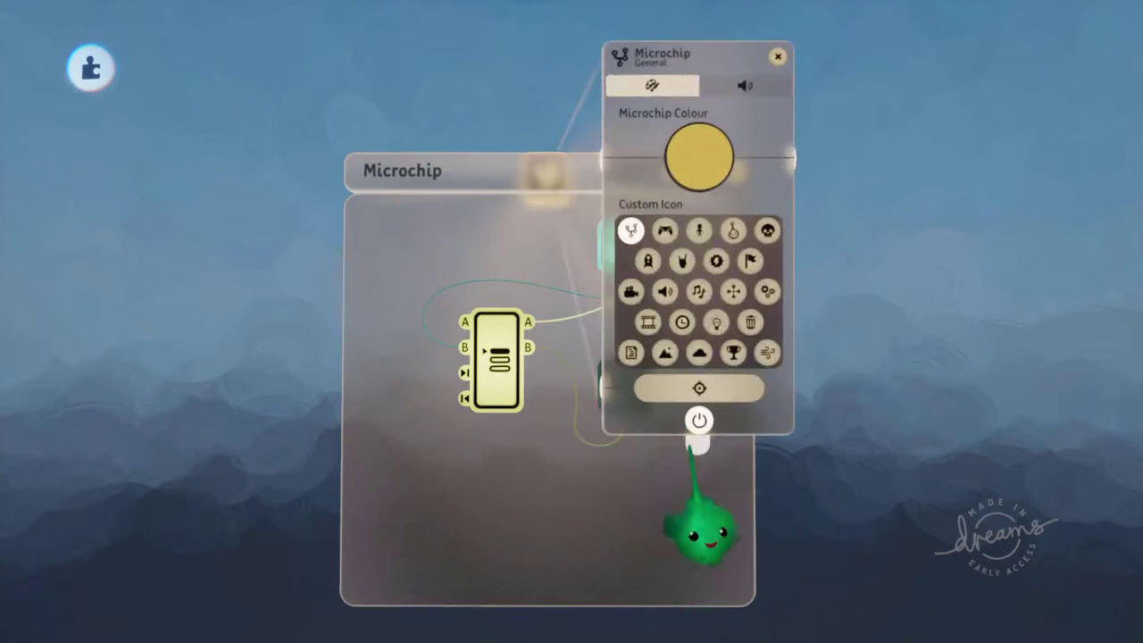
pyautogui.click(699, 421)
pyautogui.press('Escape')
# Open the upper timeline, extend its end through bar 58, and undo the trial trim of its start.
pyautogui.moveTo(652, 248)
pyautogui.mouseDown()
pyautogui.moveTo(752, 272)
pyautogui.moveTo(736, 247)
pyautogui.mouseUp()
pyautogui.click(736, 248)
pyautogui.scroll(-5, 715, 320)
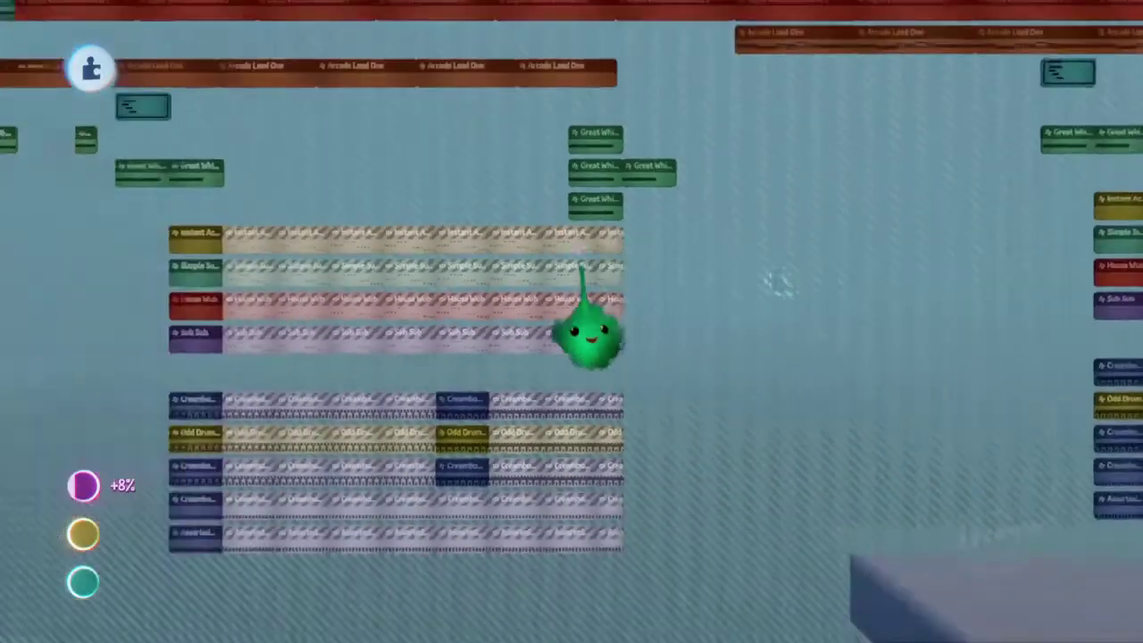
pyautogui.hscroll(-5, 574, 301)
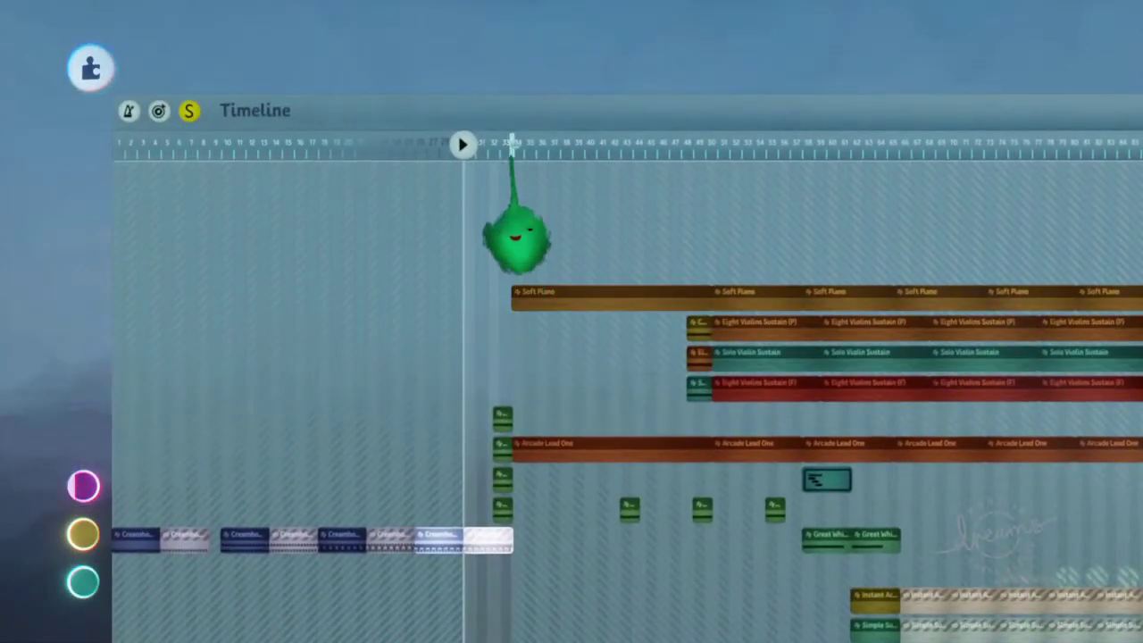
pyautogui.moveTo(527, 234); pyautogui.dragTo(610, 229)
pyautogui.moveTo(721, 141); pyautogui.dragTo(828, 144)
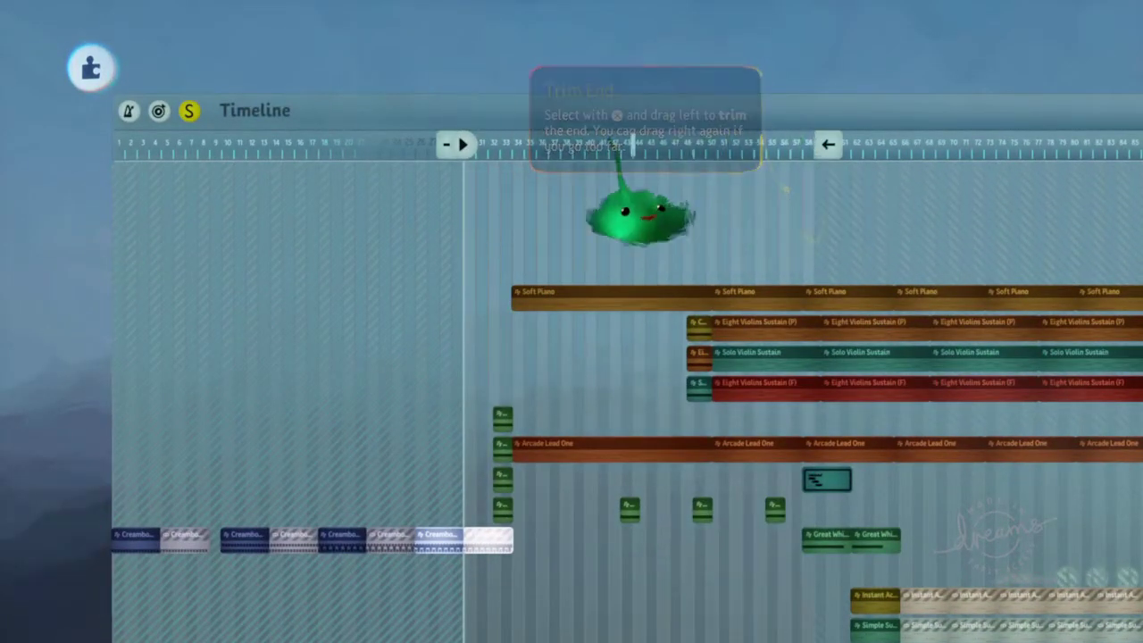
pyautogui.moveTo(448, 145); pyautogui.dragTo(366, 145)
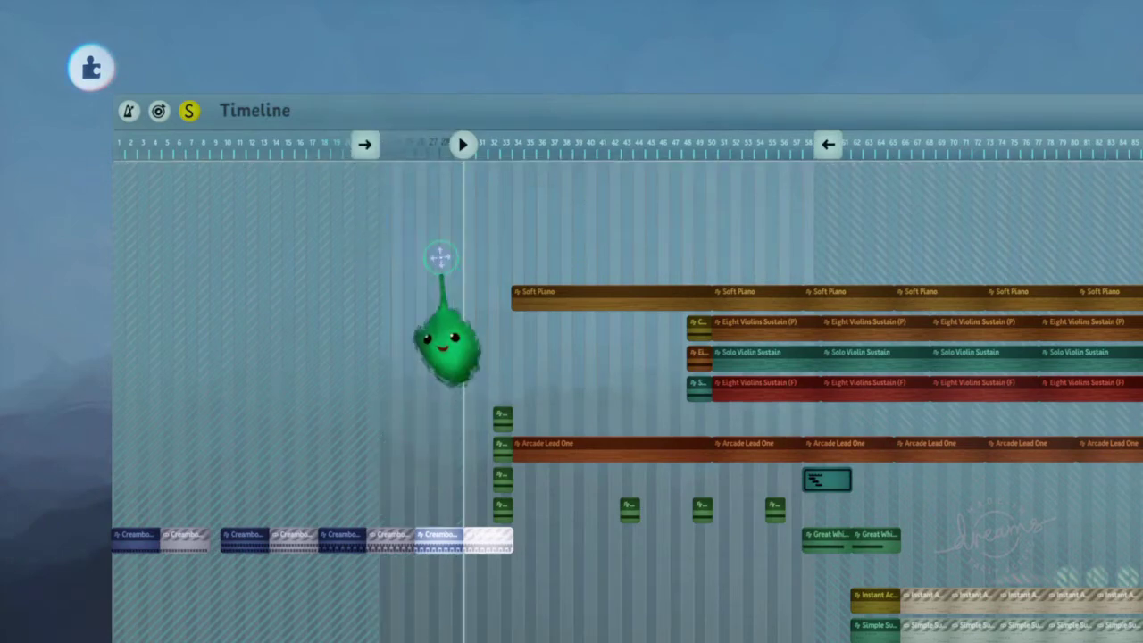
pyautogui.hotkey('ctrl', 'z')
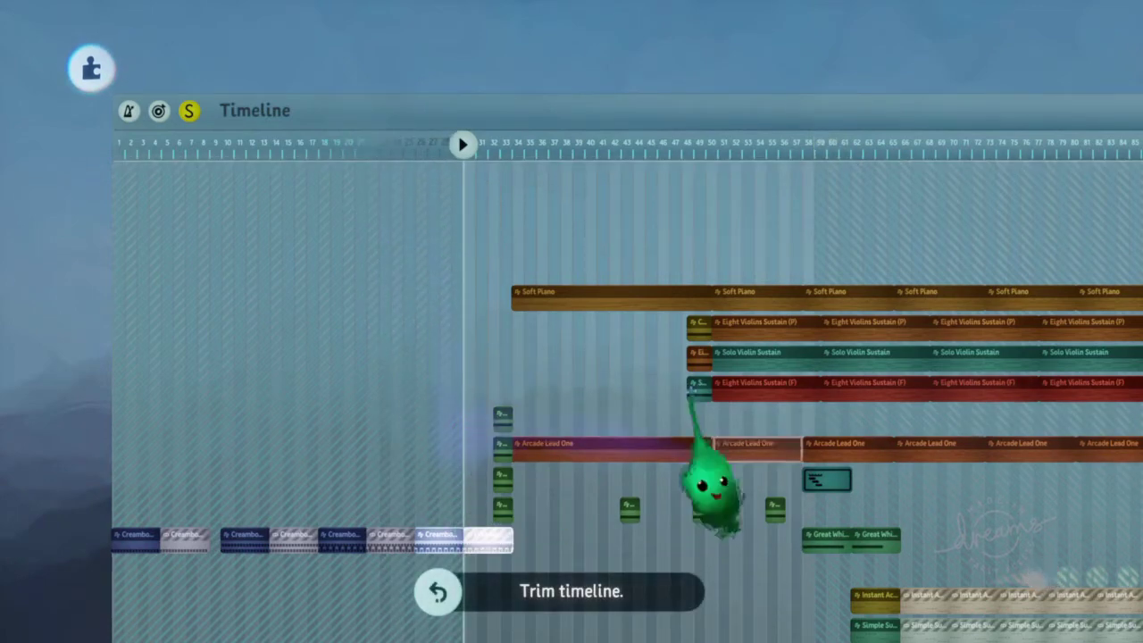
# Examine up close how the first Soft Piano clip's end and start line up with the timeline's bars.
pyautogui.scroll(1, 648, 384)
pyautogui.scroll(10, 647, 384)
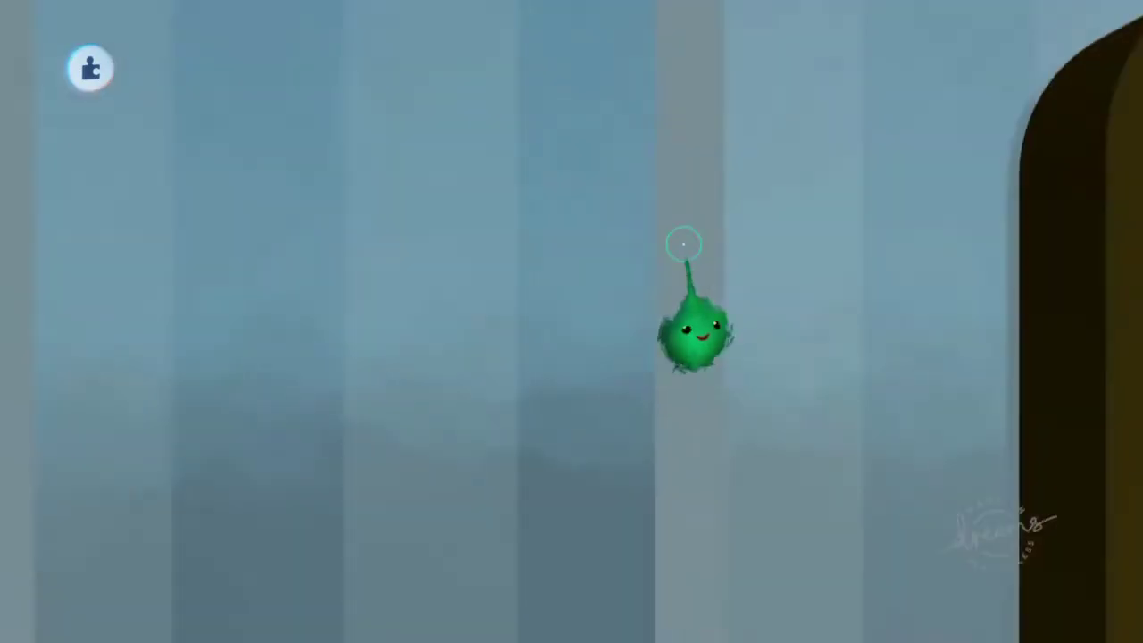
pyautogui.scroll(-2, 684, 244)
pyautogui.scroll(10, 659, 238)
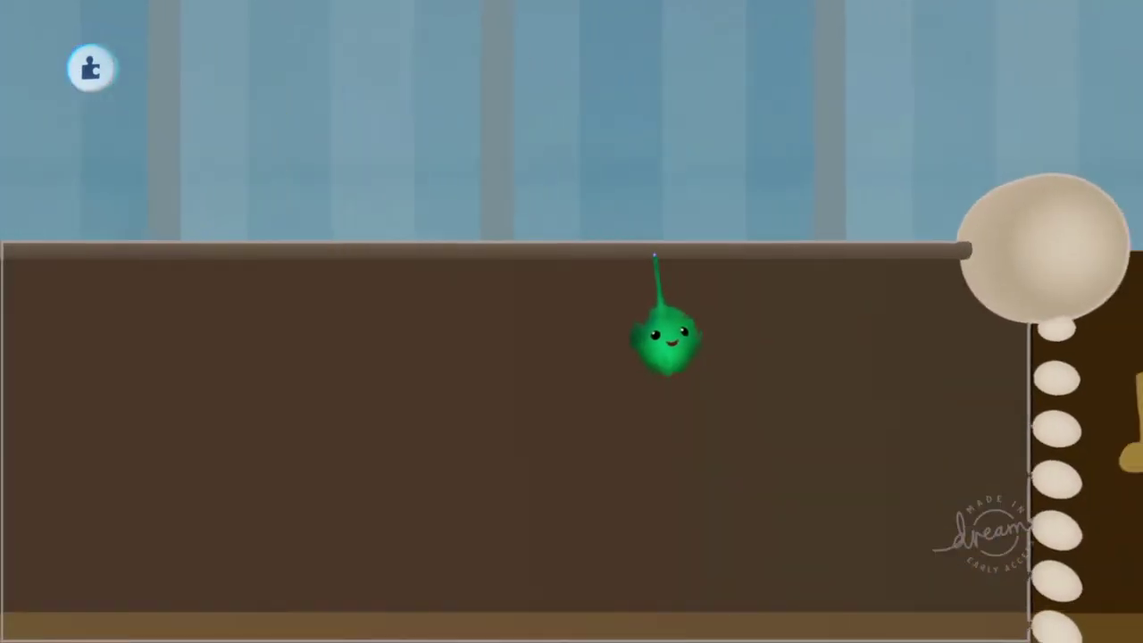
pyautogui.hscroll(4, 659, 255)
pyautogui.moveTo(659, 255); pyautogui.dragTo(611, 206)
pyautogui.scroll(-10, 606, 315)
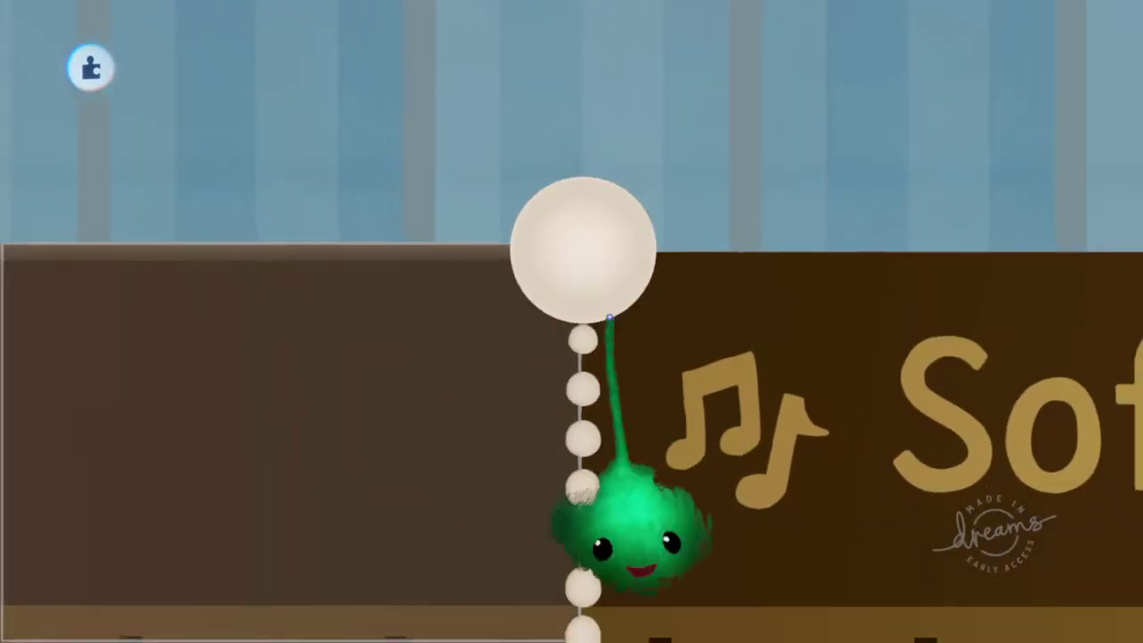
pyautogui.hscroll(-3, 572, 293)
pyautogui.hscroll(-5, 545, 297)
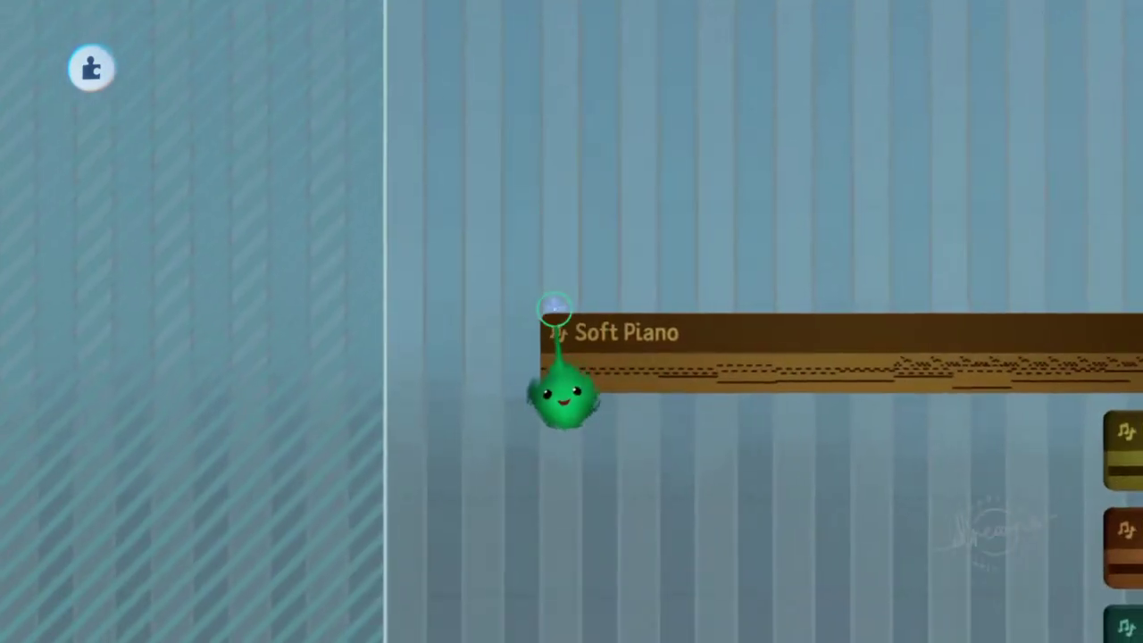
pyautogui.scroll(-5, 568, 268)
pyautogui.scroll(3, 594, 245)
# Create a keyframe in the empty space above the timeline and start recording changes into it.
pyautogui.moveTo(605, 234); pyautogui.dragTo(613, 145)
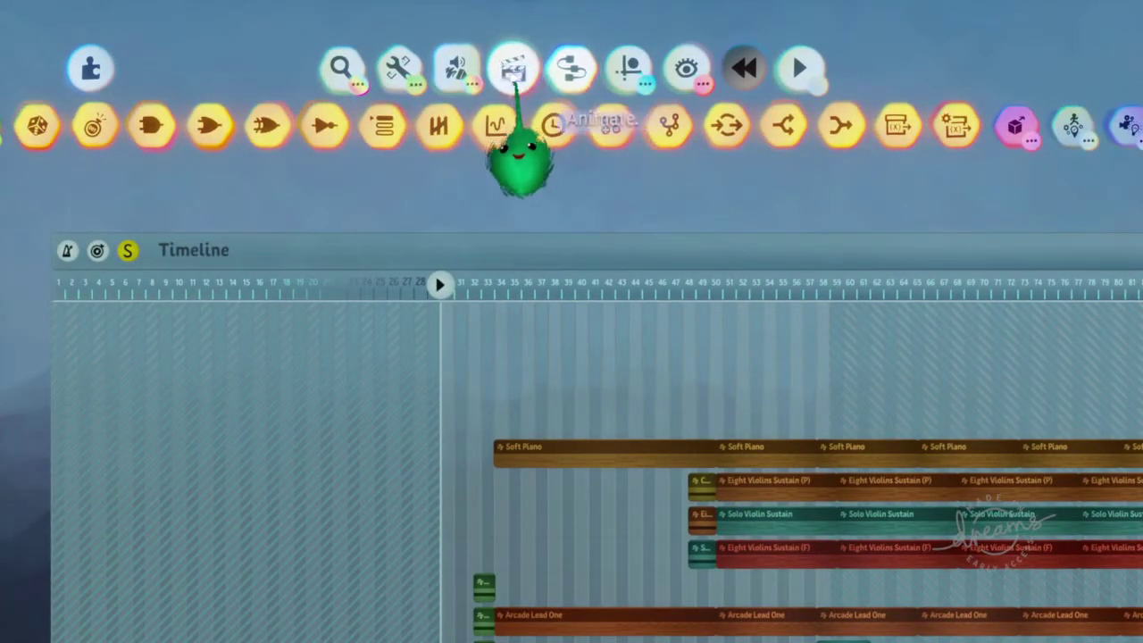
pyautogui.click(514, 70)
pyautogui.click(512, 123)
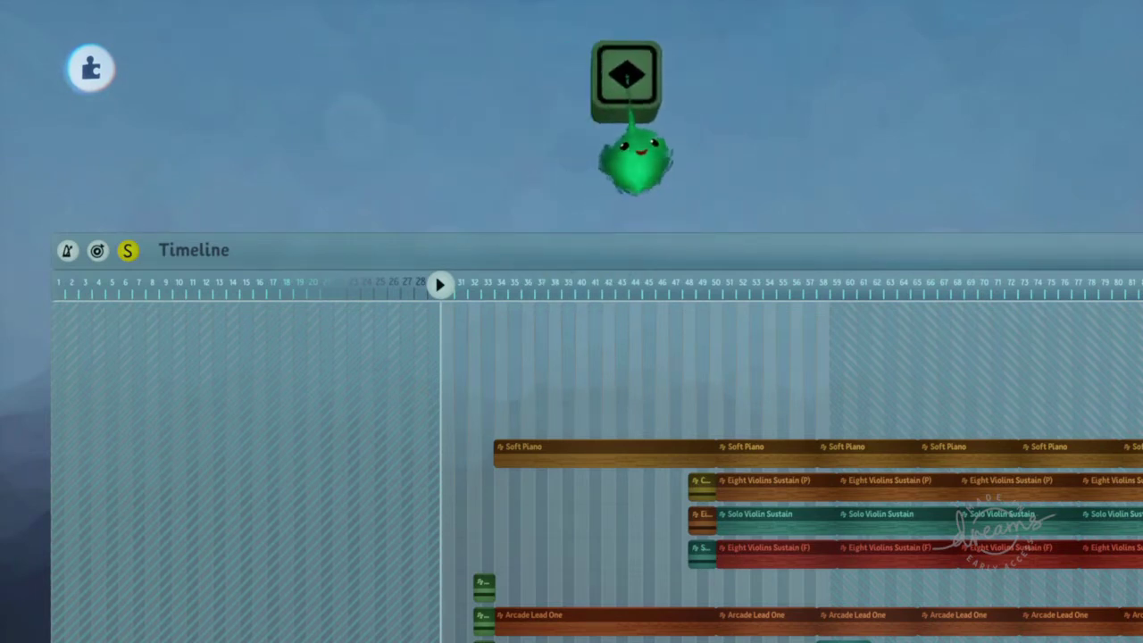
pyautogui.hscroll(1, 627, 79)
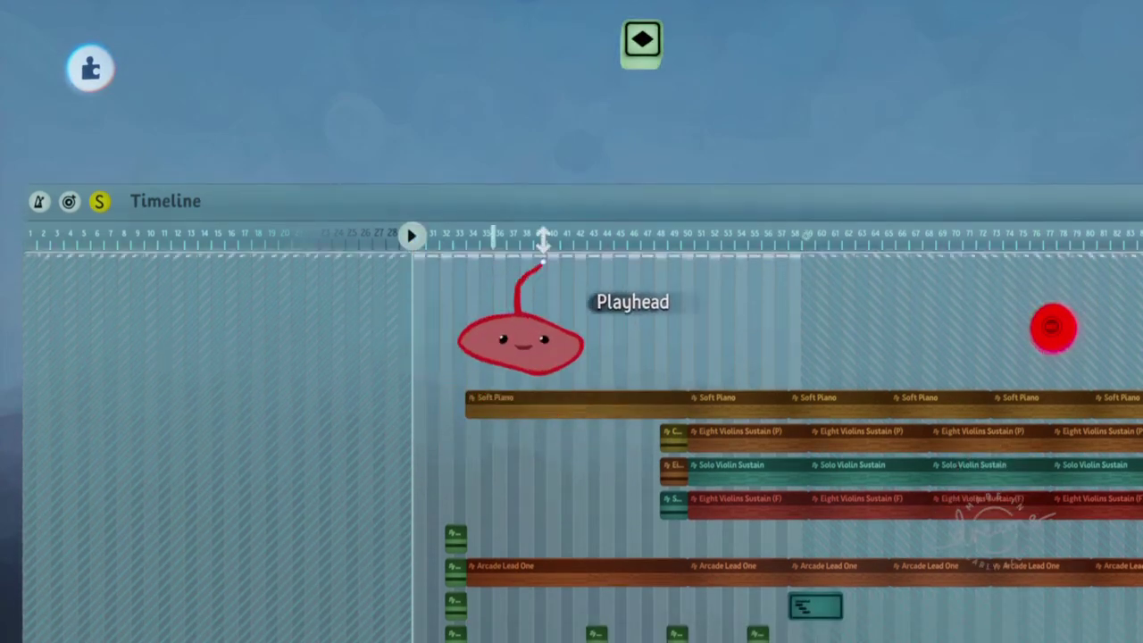
# Record the playhead at the exact start of the first Soft Piano clip into the keyframe, and stop recording.
pyautogui.moveTo(543, 240); pyautogui.dragTo(640, 239)
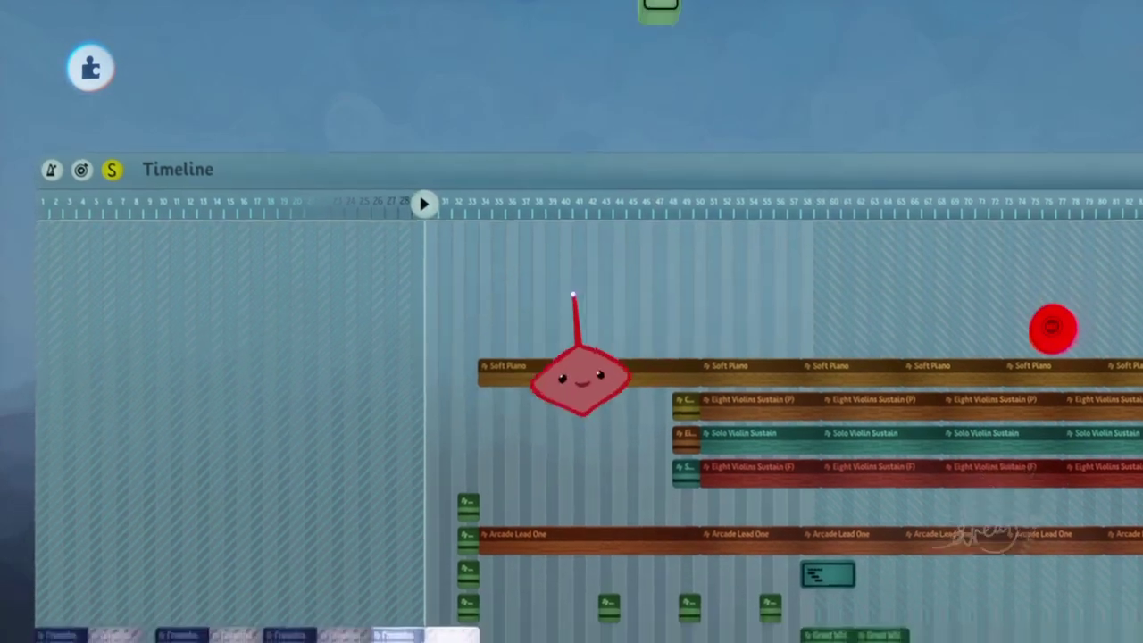
pyautogui.scroll(5, 625, 334)
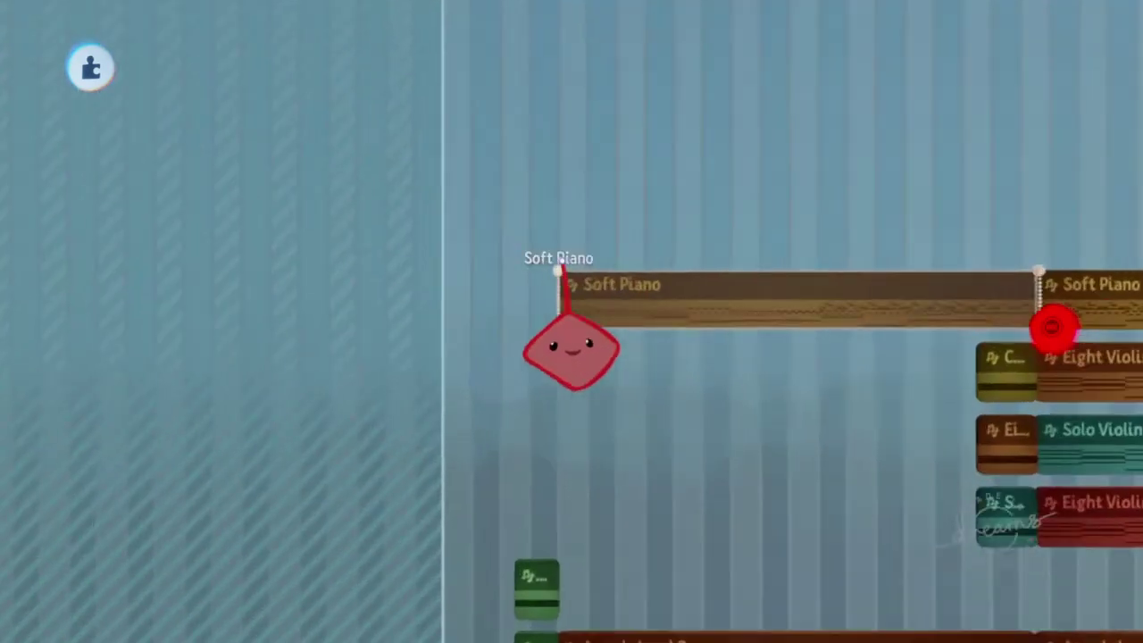
pyautogui.scroll(3, 559, 268)
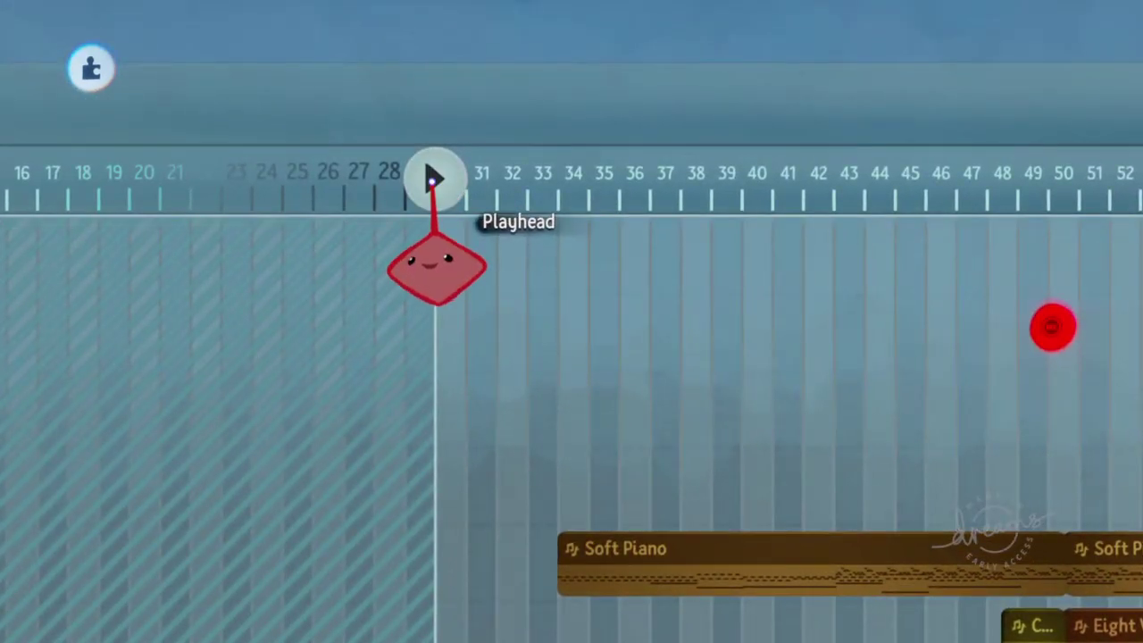
pyautogui.moveTo(438, 269)
pyautogui.moveTo(431, 181)
pyautogui.mouseDown()
pyautogui.moveTo(462, 180)
pyautogui.moveTo(438, 180)
pyautogui.mouseUp()
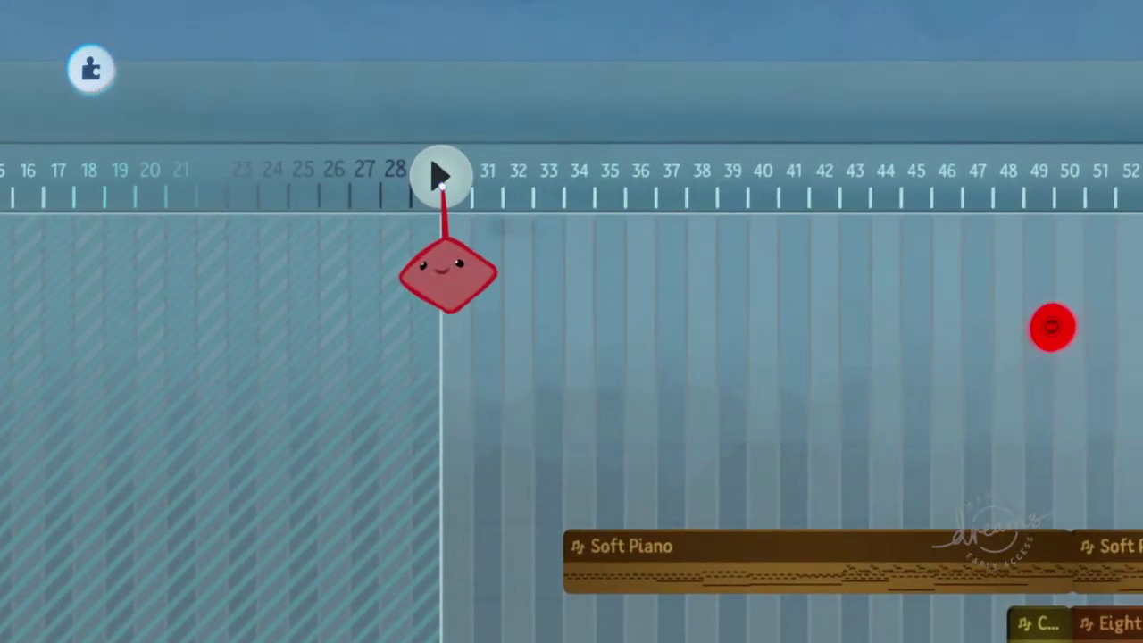
pyautogui.moveTo(487, 277); pyautogui.dragTo(576, 264)
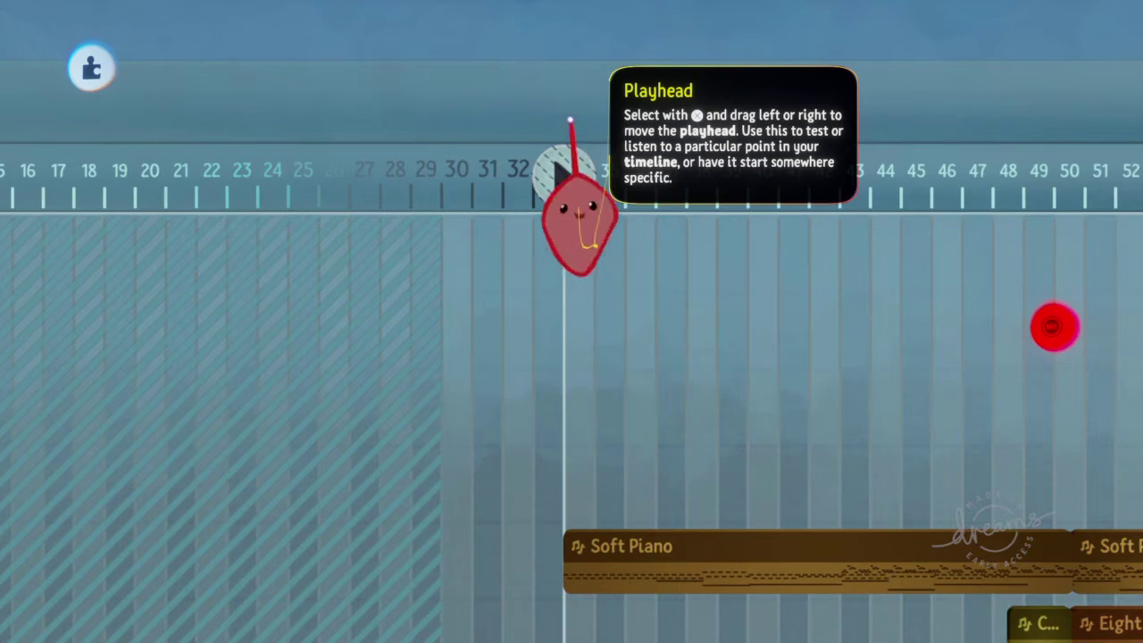
pyautogui.scroll(-3, 576, 253)
pyautogui.press('space')
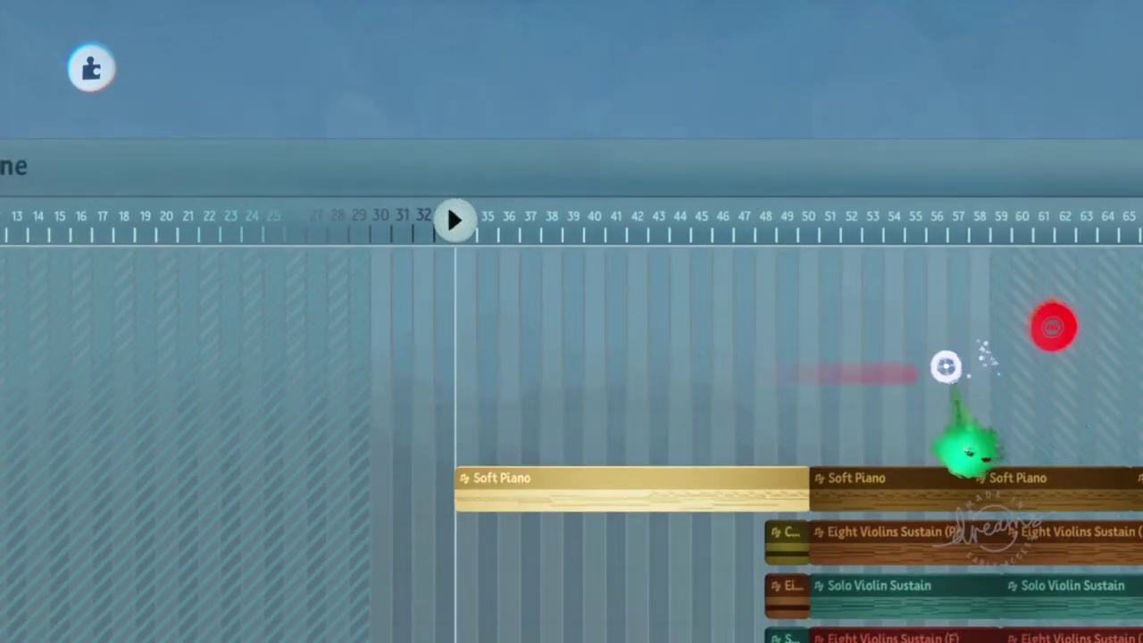
# Place the keyframe in the timeline above the Soft Piano track, starting where the first clip meets the second.
pyautogui.scroll(-4, 947, 367)
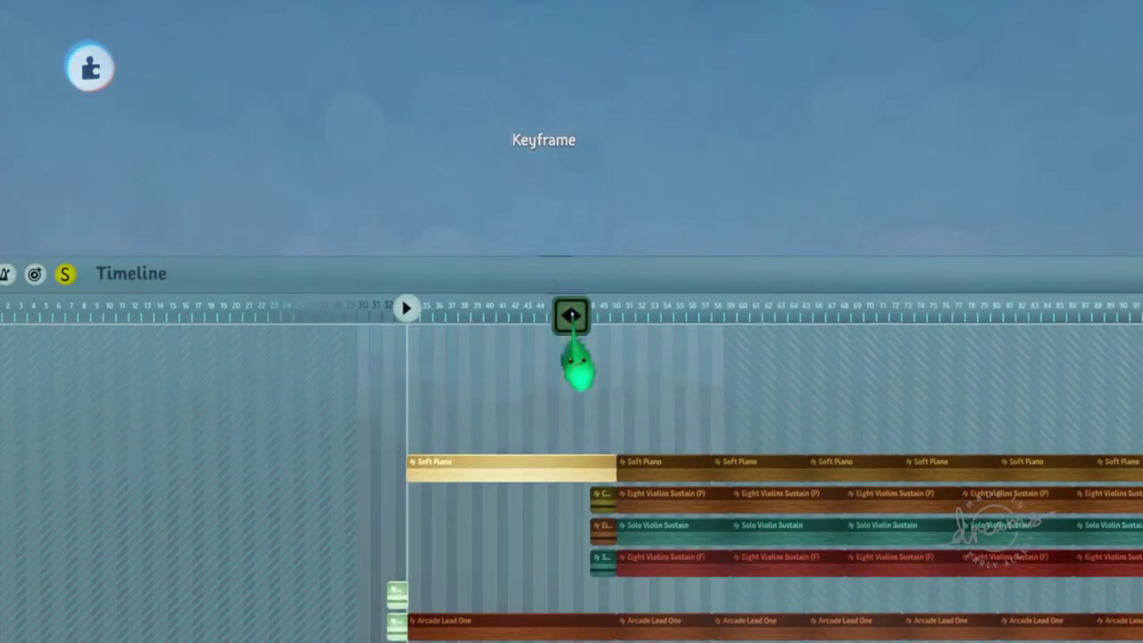
pyautogui.scroll(-3, 615, 406)
pyautogui.scroll(7, 614, 362)
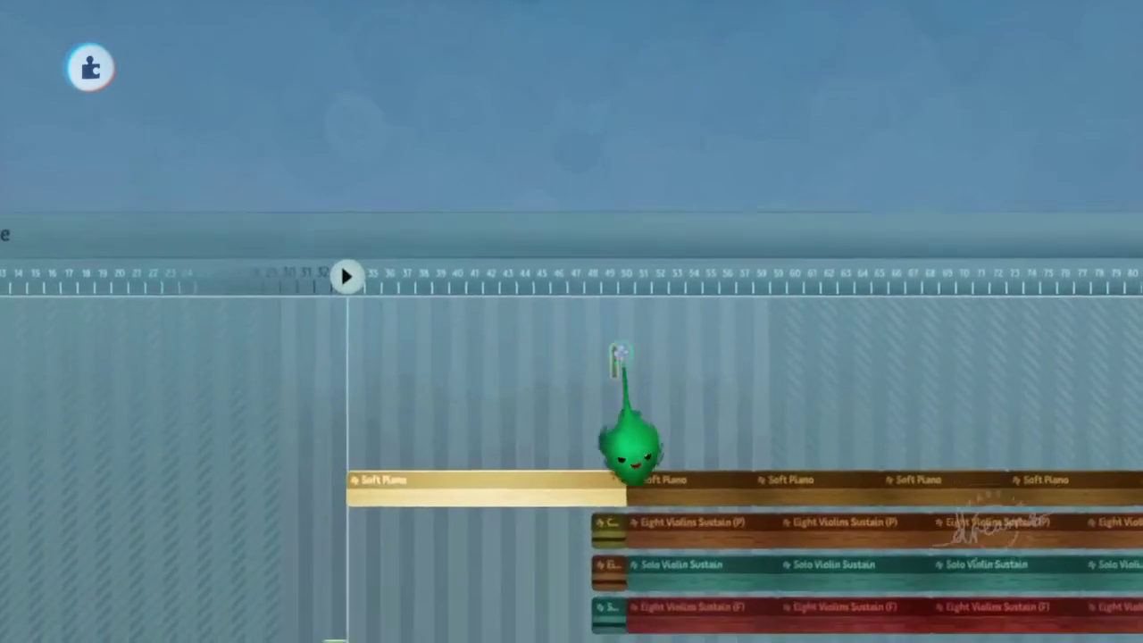
pyautogui.scroll(3, 631, 298)
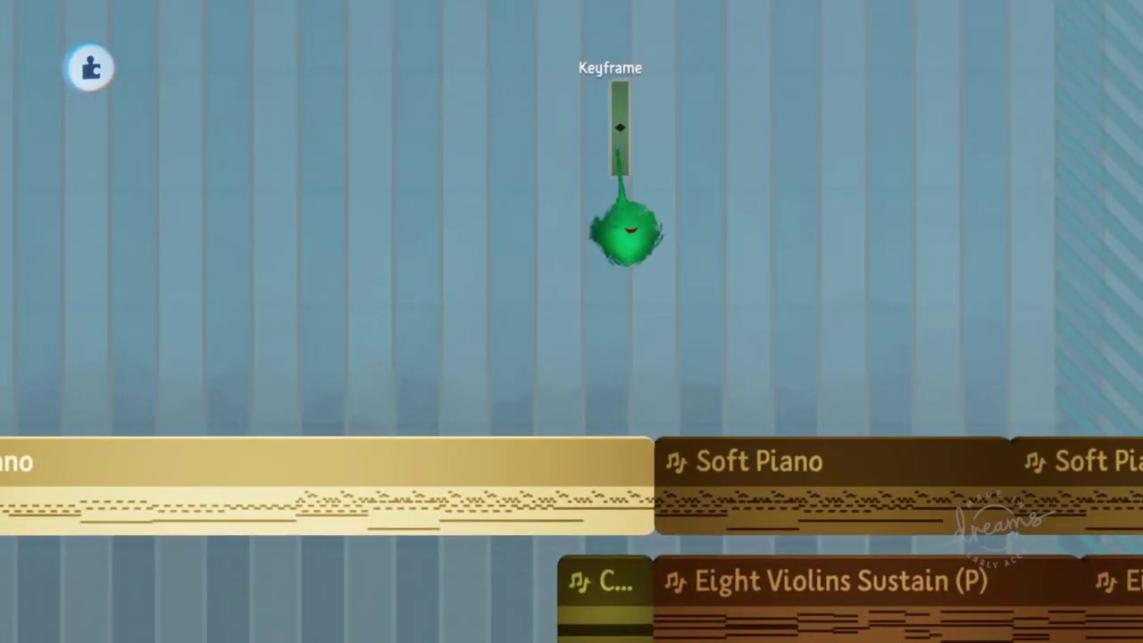
pyautogui.scroll(6, 665, 367)
pyautogui.scroll(-5, 688, 454)
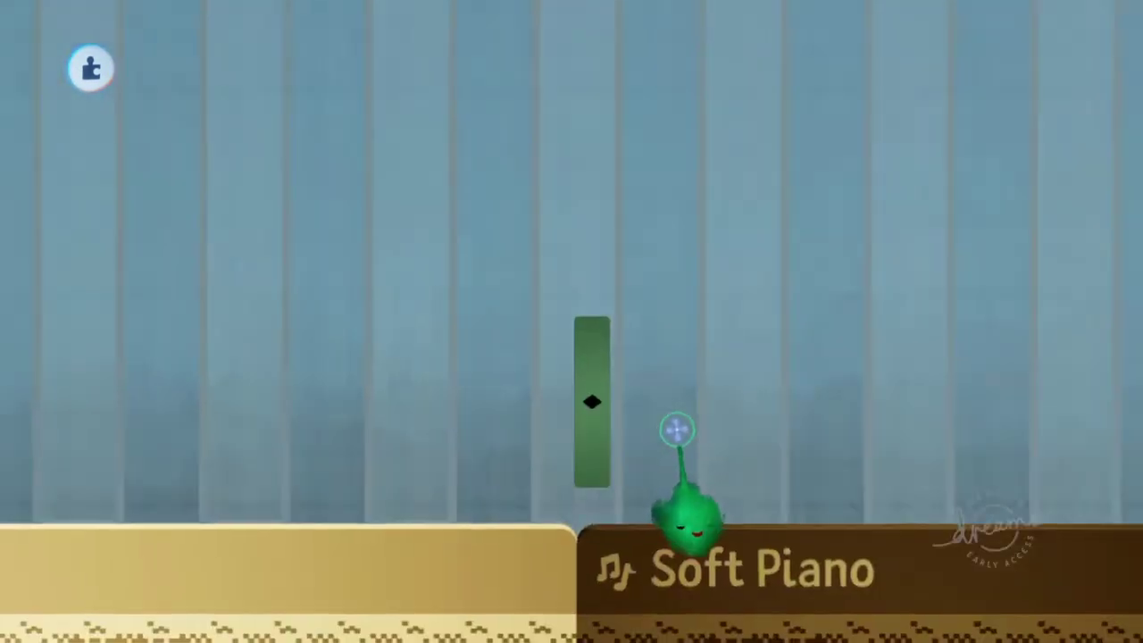
pyautogui.scroll(3, 645, 393)
pyautogui.scroll(5, 638, 367)
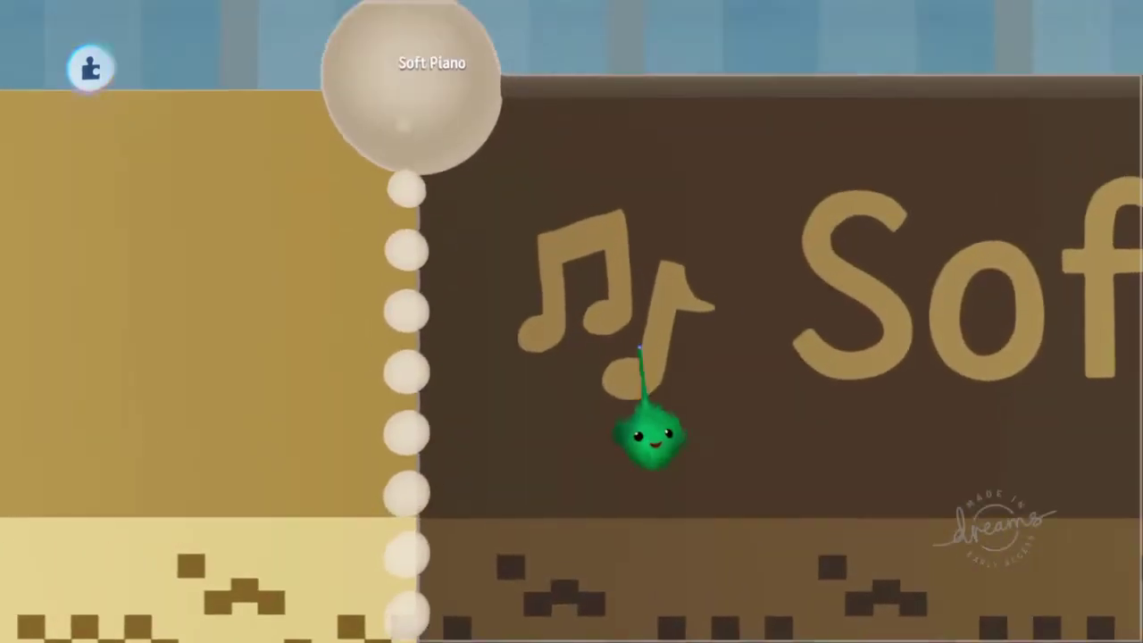
pyautogui.scroll(-3, 693, 243)
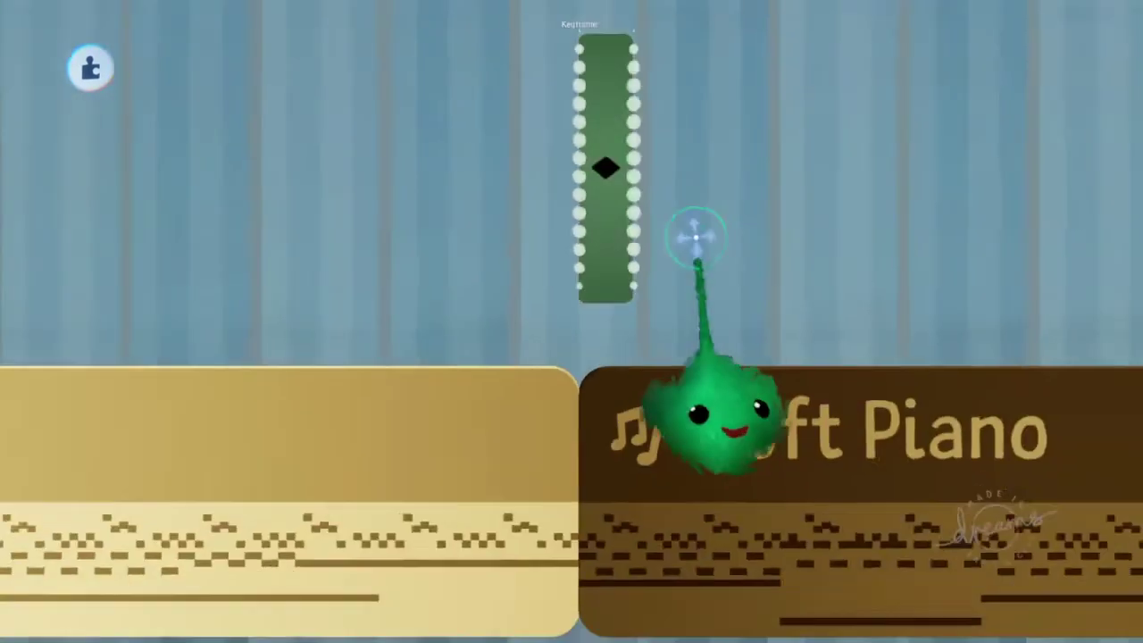
# Check the Power setting of the keyframe in the timeline and close its settings.
pyautogui.click(625, 253)
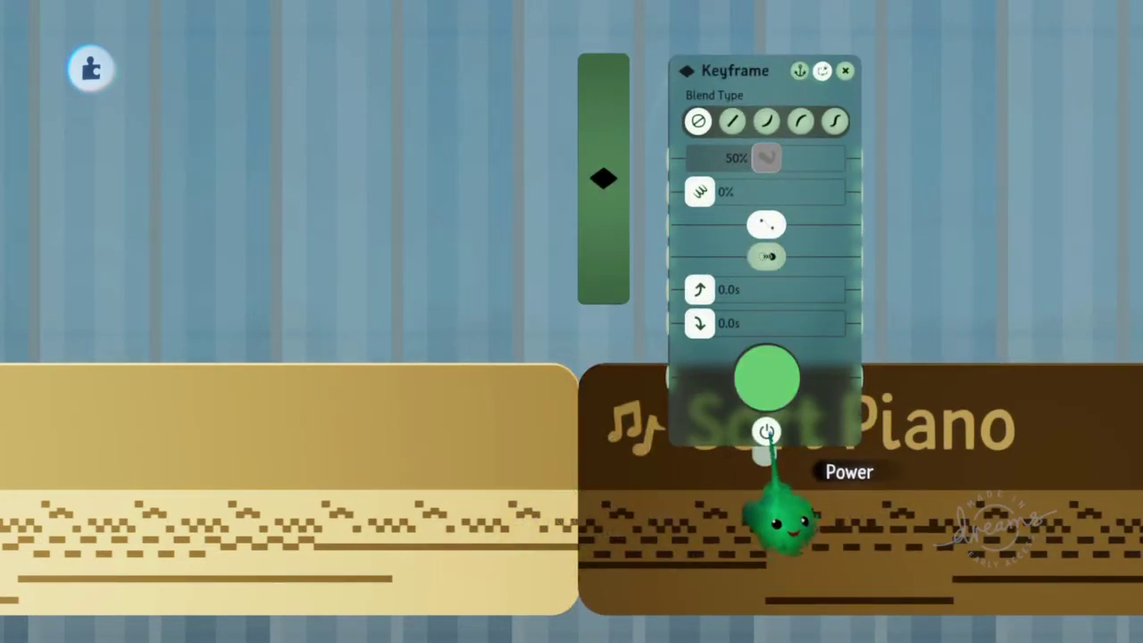
pyautogui.scroll(-3, 802, 421)
pyautogui.press('Escape')
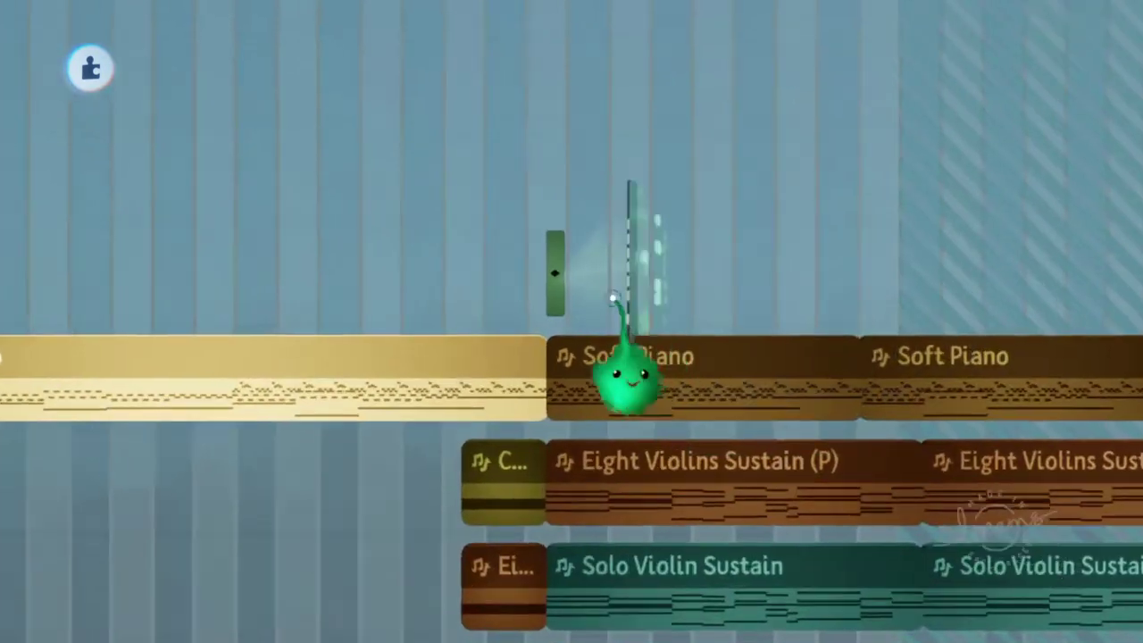
# Take the keyframe out of the timeline, place it back at the second Soft Piano clip's start, and check its Keep Changes option.
pyautogui.scroll(2, 617, 313)
pyautogui.scroll(-3, 625, 339)
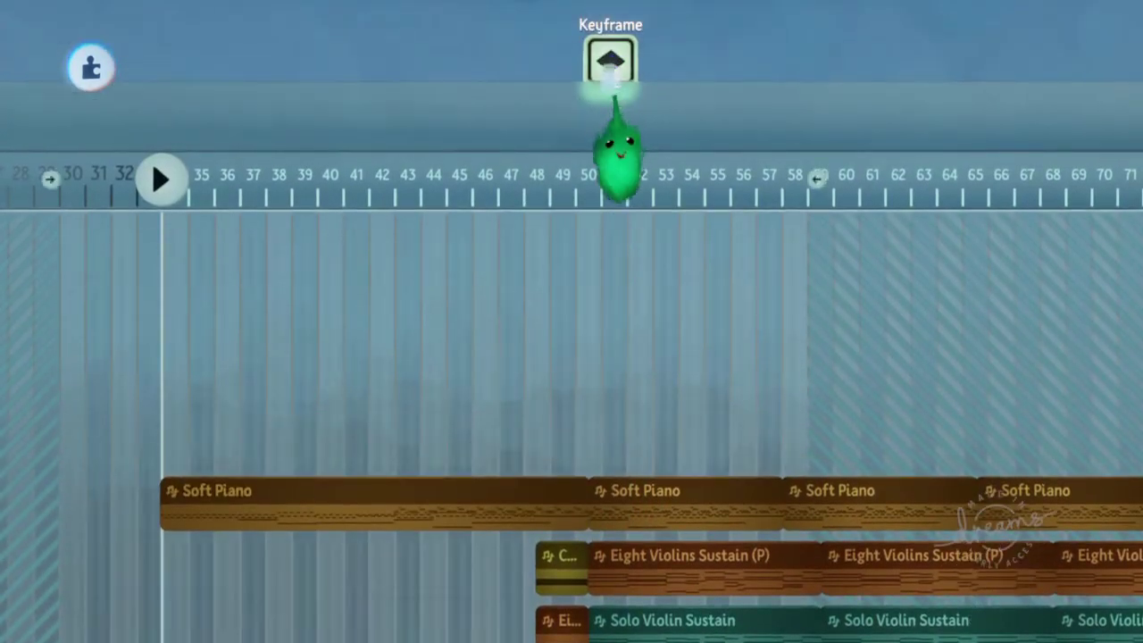
pyautogui.click(611, 60)
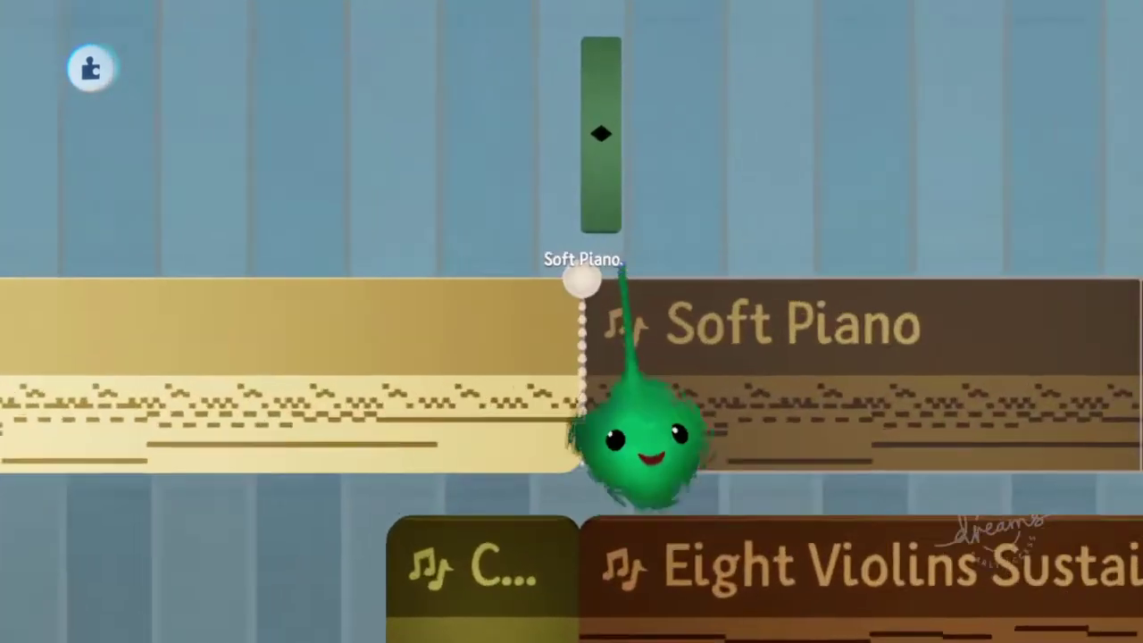
pyautogui.moveTo(656, 15); pyautogui.dragTo(655, 106)
pyautogui.scroll(4, 655, 106)
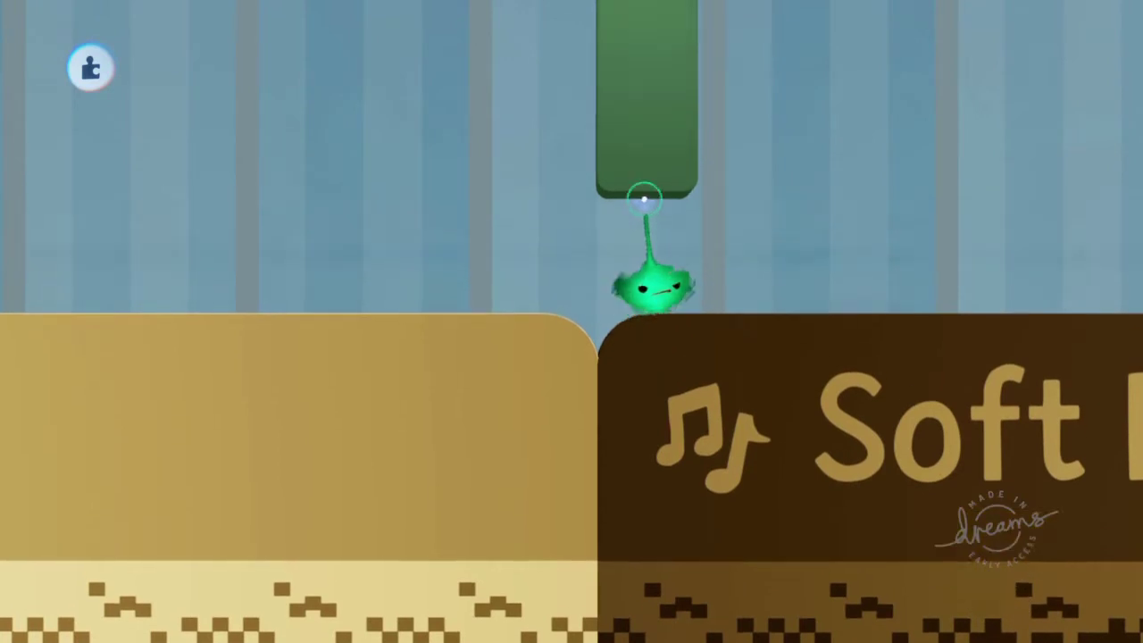
pyautogui.click(653, 235)
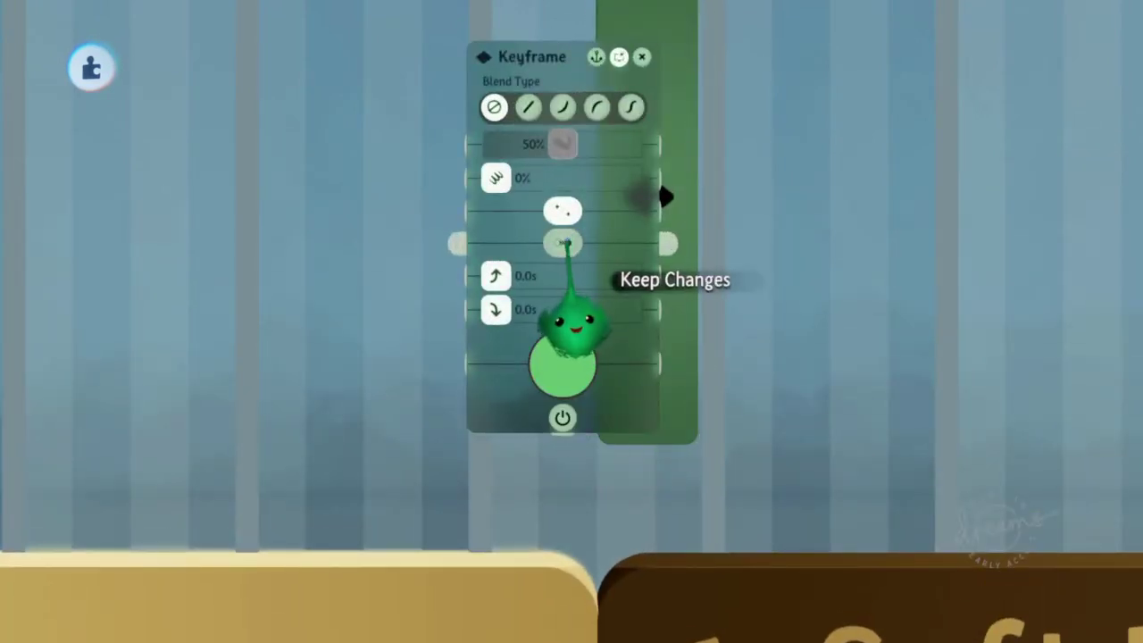
pyautogui.press('Escape')
# Play the timeline from its trimmed start and watch how the keyframe affects the playhead around the first Soft Piano clip.
pyautogui.scroll(-8, 893, 273)
pyautogui.scroll(-4, 735, 286)
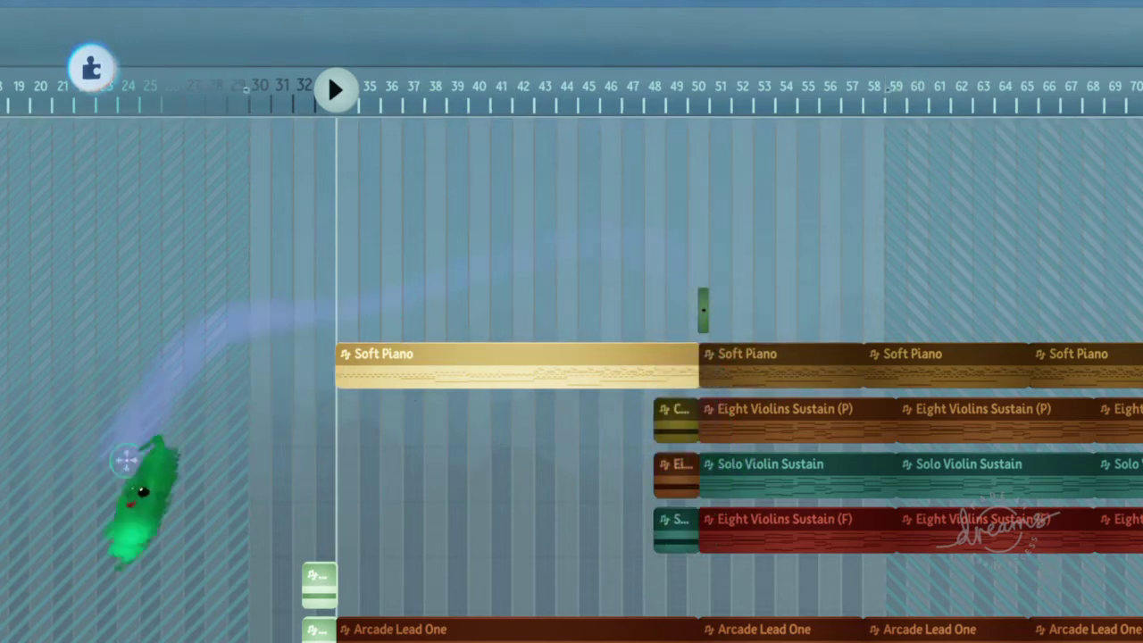
pyautogui.moveTo(589, 393); pyautogui.dragTo(636, 400)
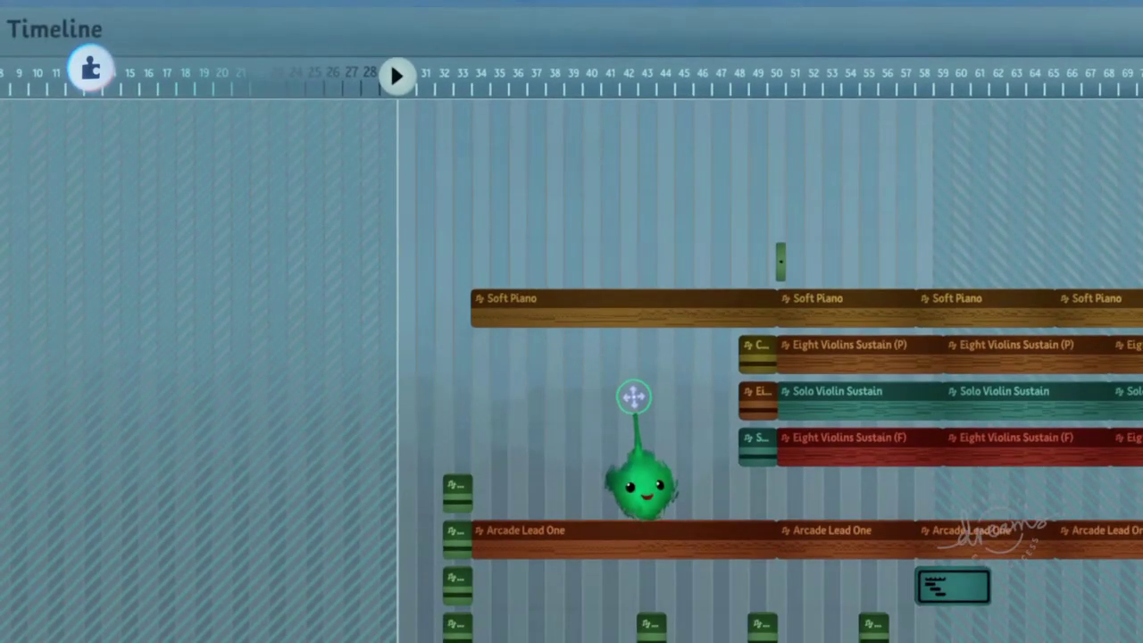
pyautogui.moveTo(621, 403); pyautogui.dragTo(640, 431)
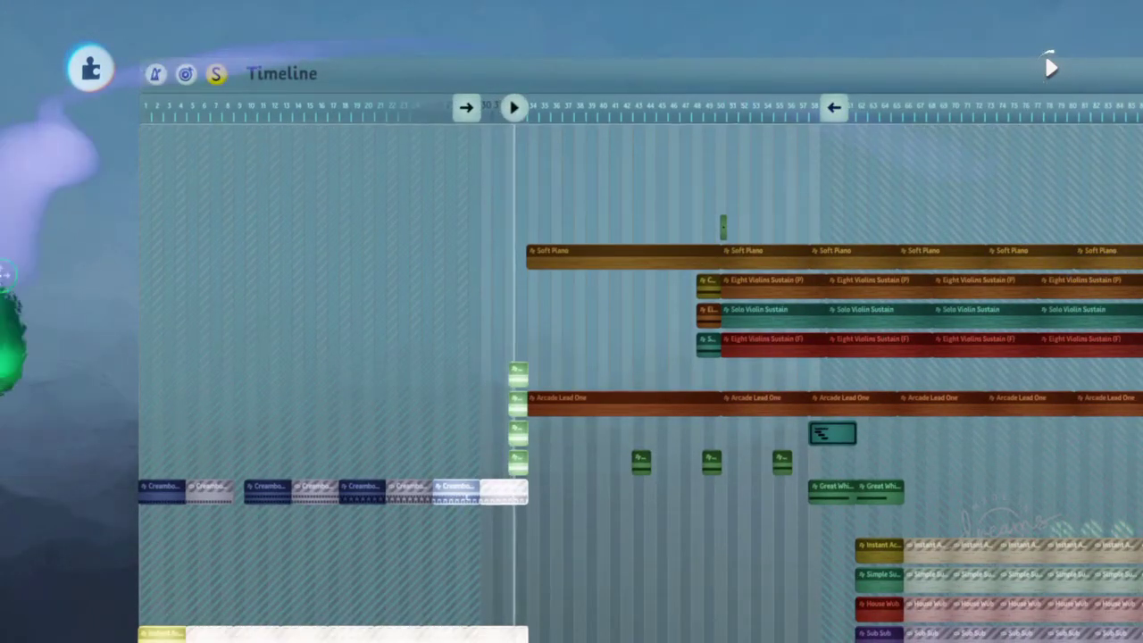
pyautogui.scroll(4, 609, 427)
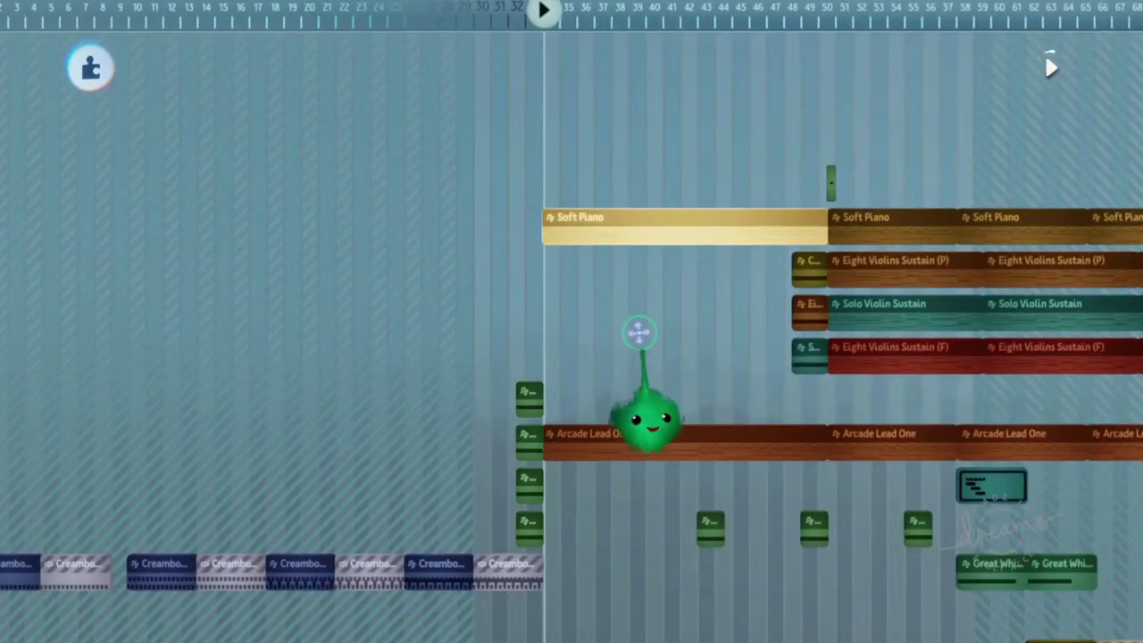
pyautogui.scroll(3, 648, 321)
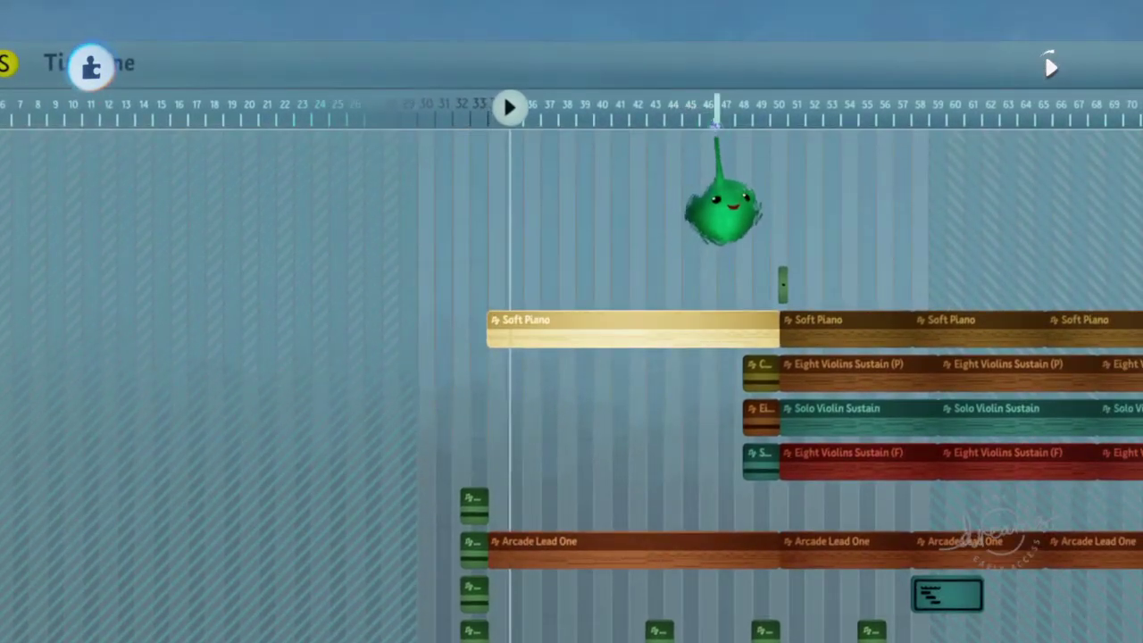
pyautogui.scroll(2, 681, 367)
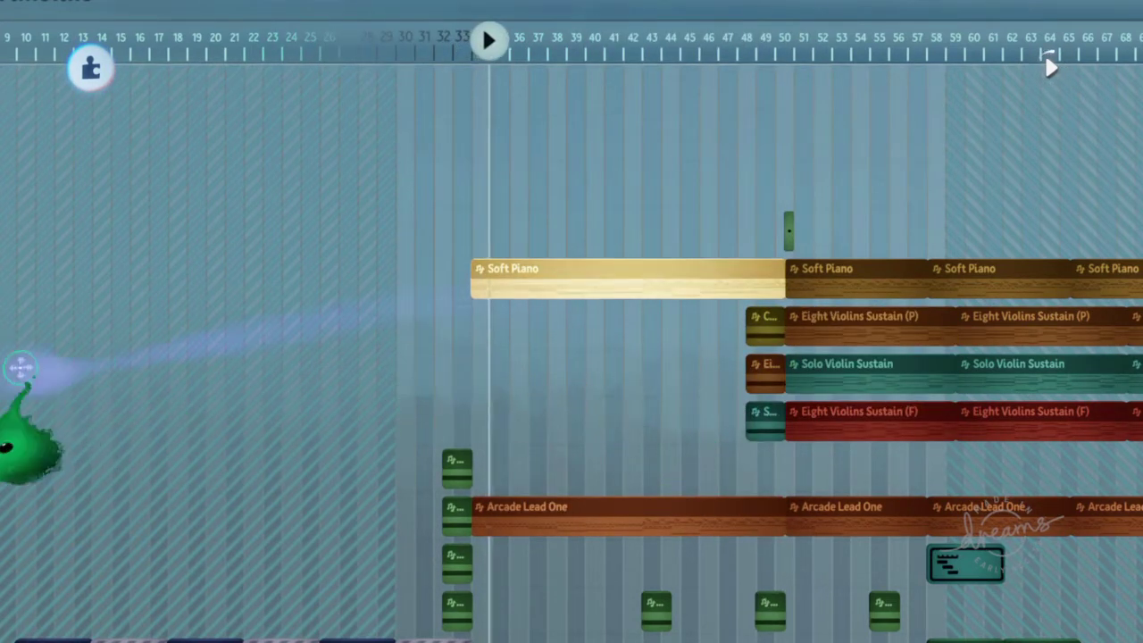
pyautogui.scroll(-3, 585, 328)
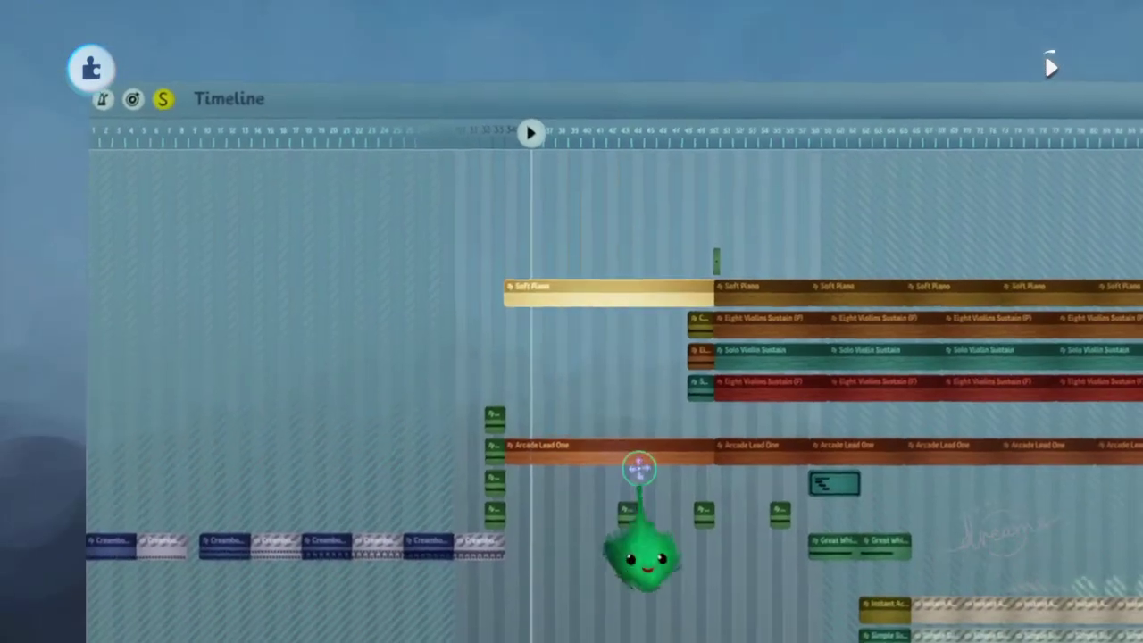
pyautogui.scroll(3, 679, 380)
pyautogui.scroll(-3, 656, 362)
pyautogui.scroll(2, 647, 304)
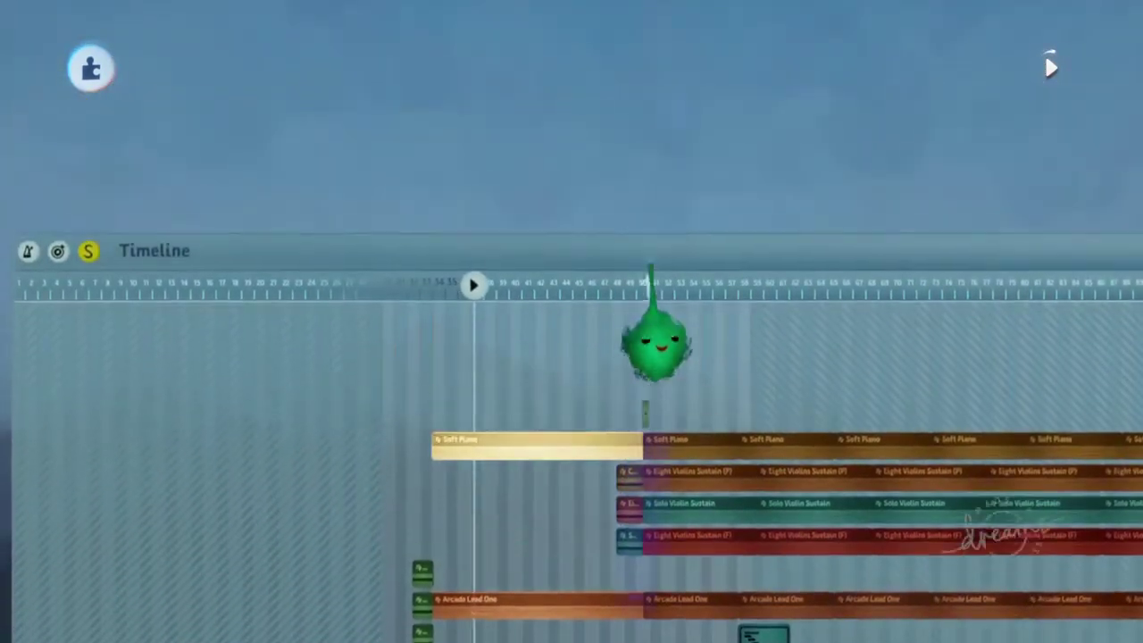
pyautogui.scroll(-2, 650, 266)
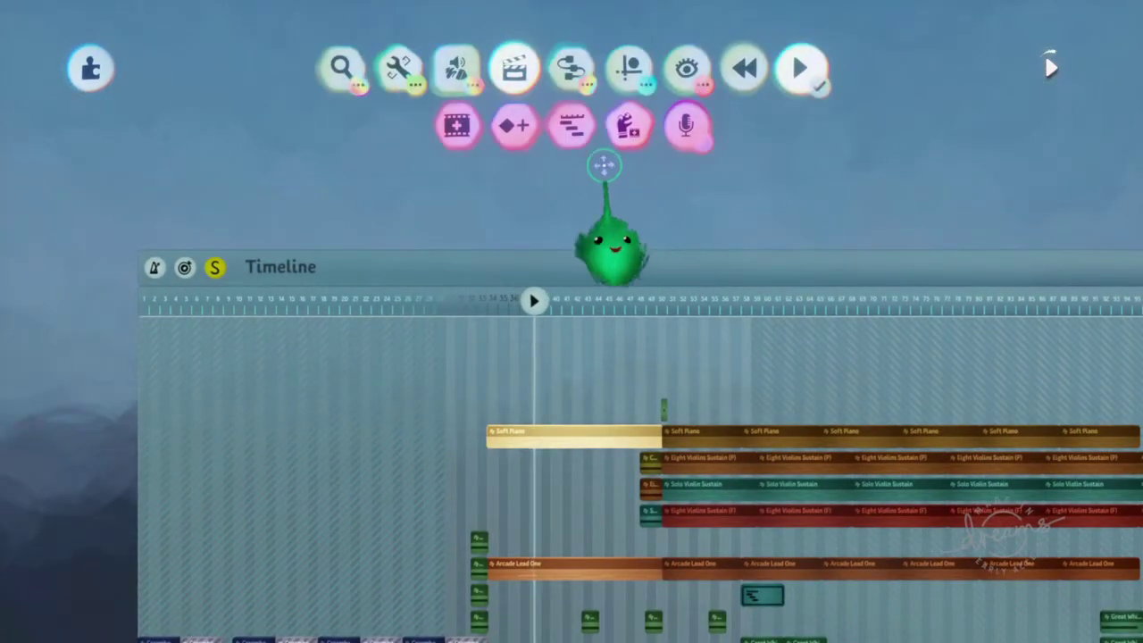
# Move the keyframe from the boundary between the first two Soft Piano clips to about bar 39, above the first clip.
pyautogui.press('Left')
pyautogui.click(570, 72)
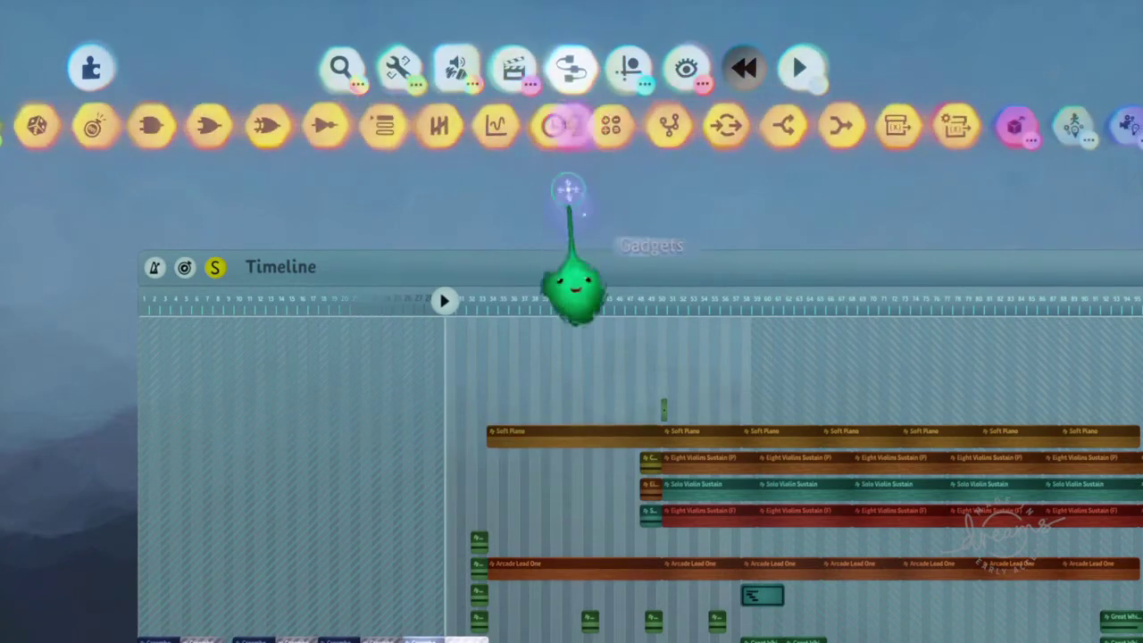
pyautogui.click(497, 122)
pyautogui.click(471, 122)
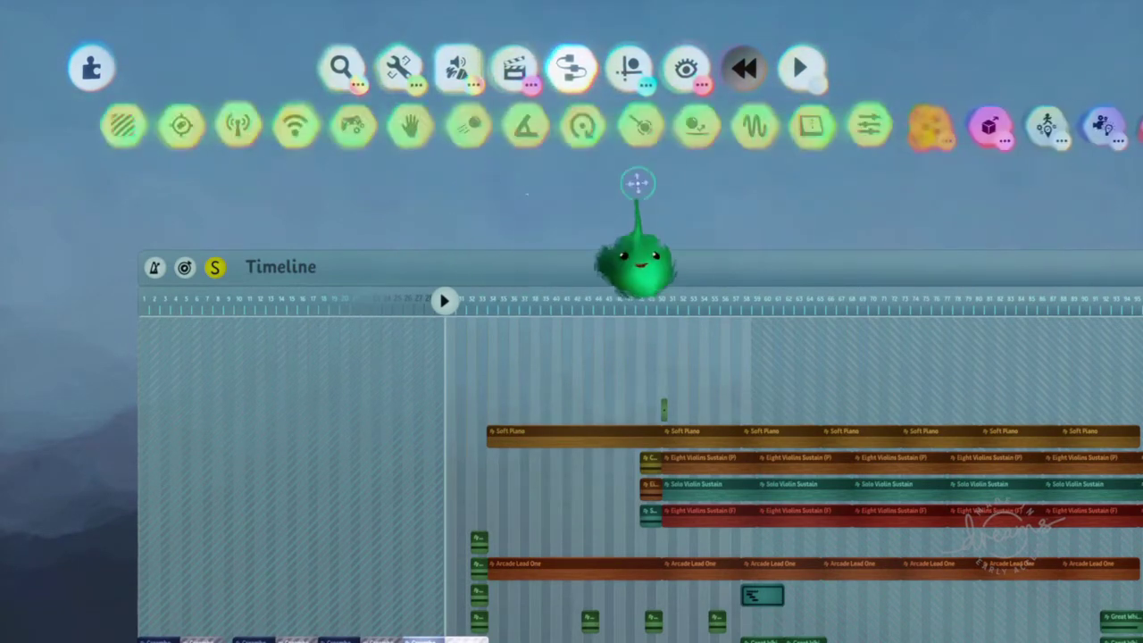
pyautogui.scroll(3, 676, 229)
pyautogui.moveTo(775, 386); pyautogui.dragTo(612, 374)
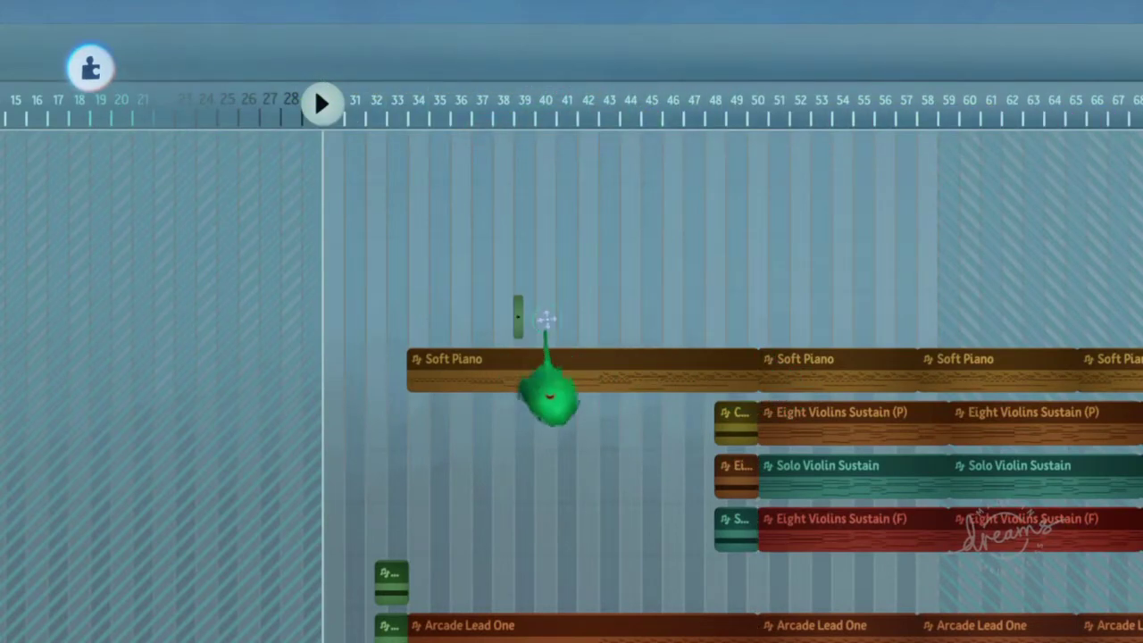
pyautogui.scroll(-3, 604, 325)
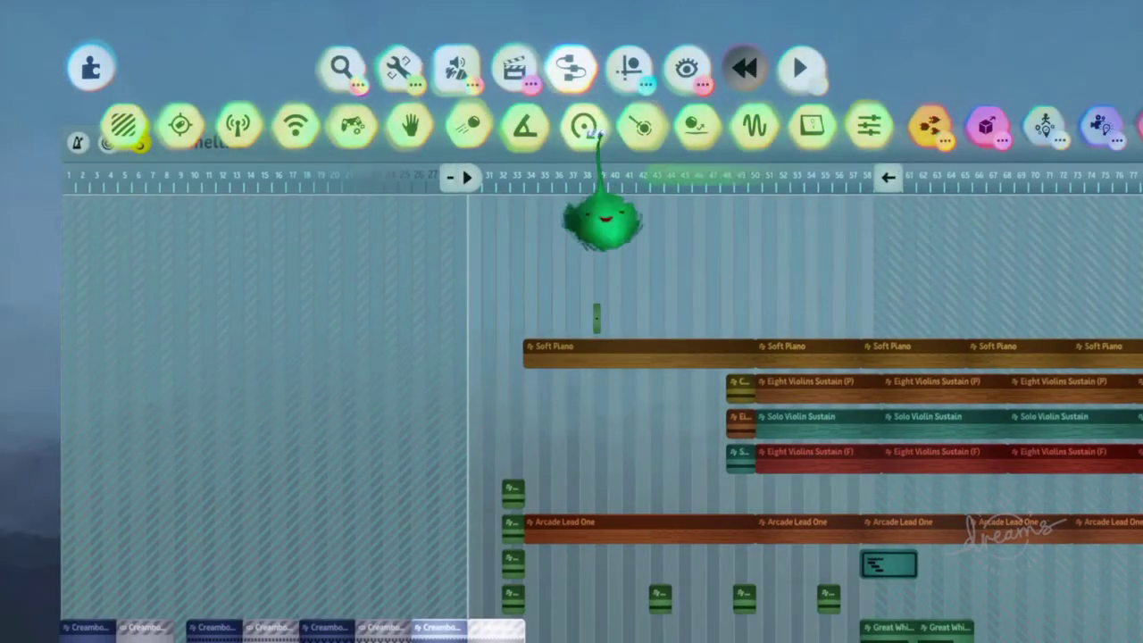
# Add a Switch gadget above the timeline and wire its output to the keyframe's Power input.
pyautogui.click(768, 125)
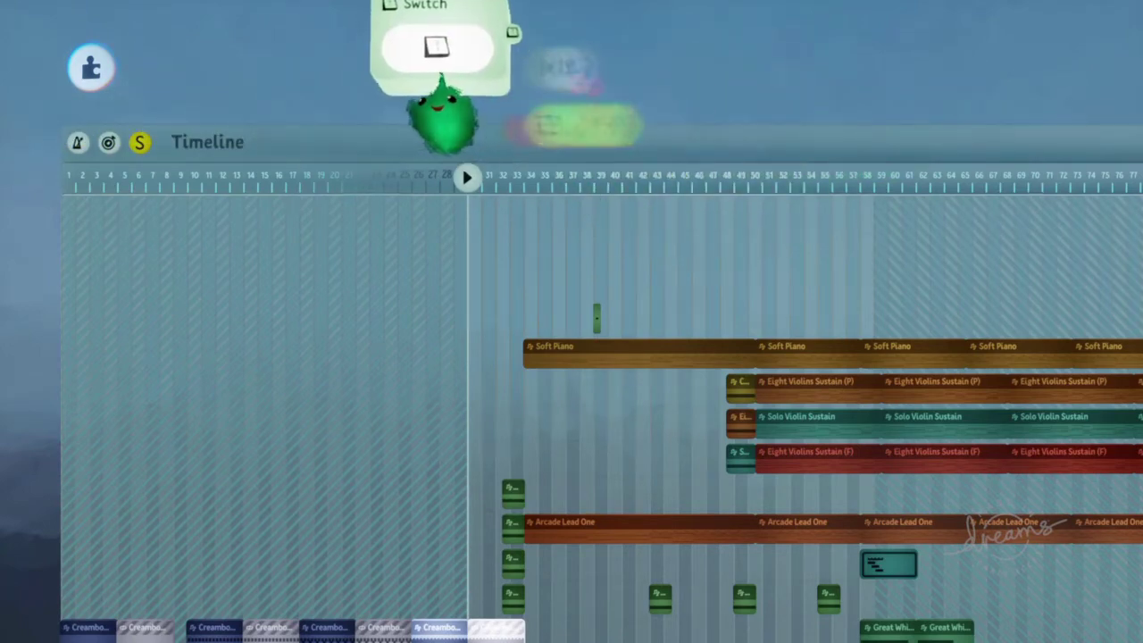
pyautogui.click(435, 65)
pyautogui.press('Escape')
pyautogui.moveTo(485, 110); pyautogui.dragTo(506, 212, button='middle')
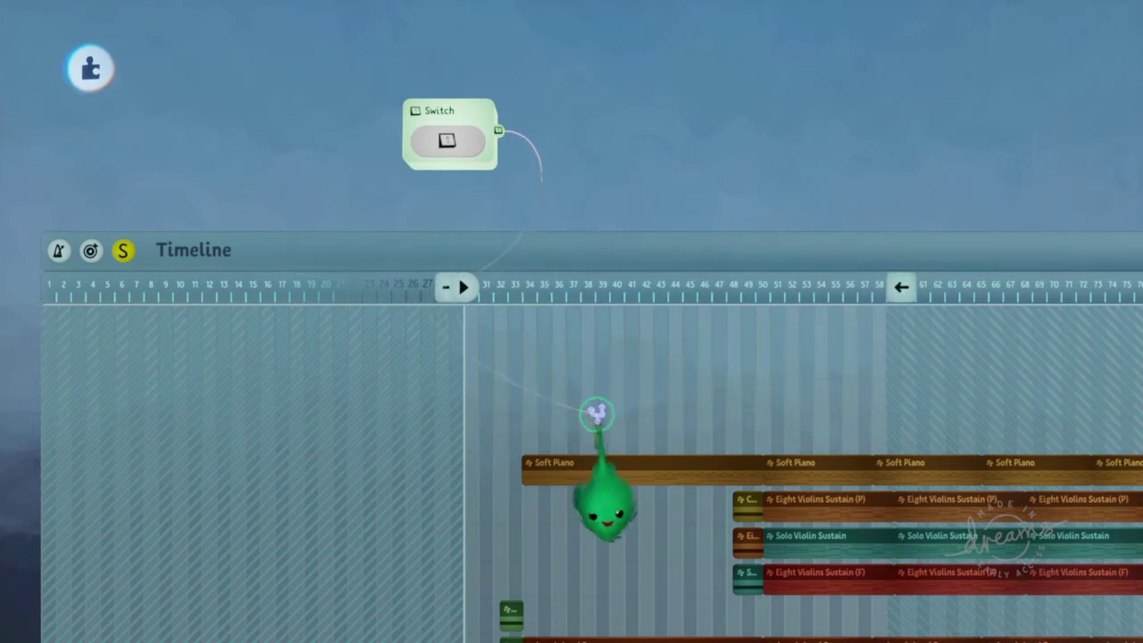
pyautogui.moveTo(595, 435); pyautogui.dragTo(521, 626)
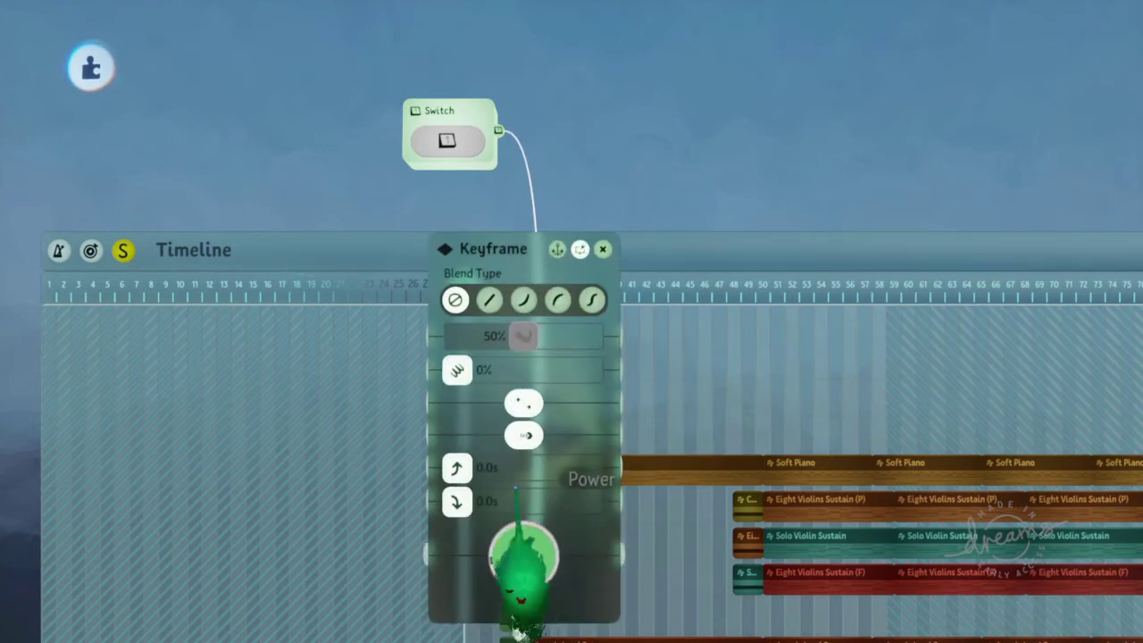
pyautogui.moveTo(515, 488); pyautogui.dragTo(518, 487)
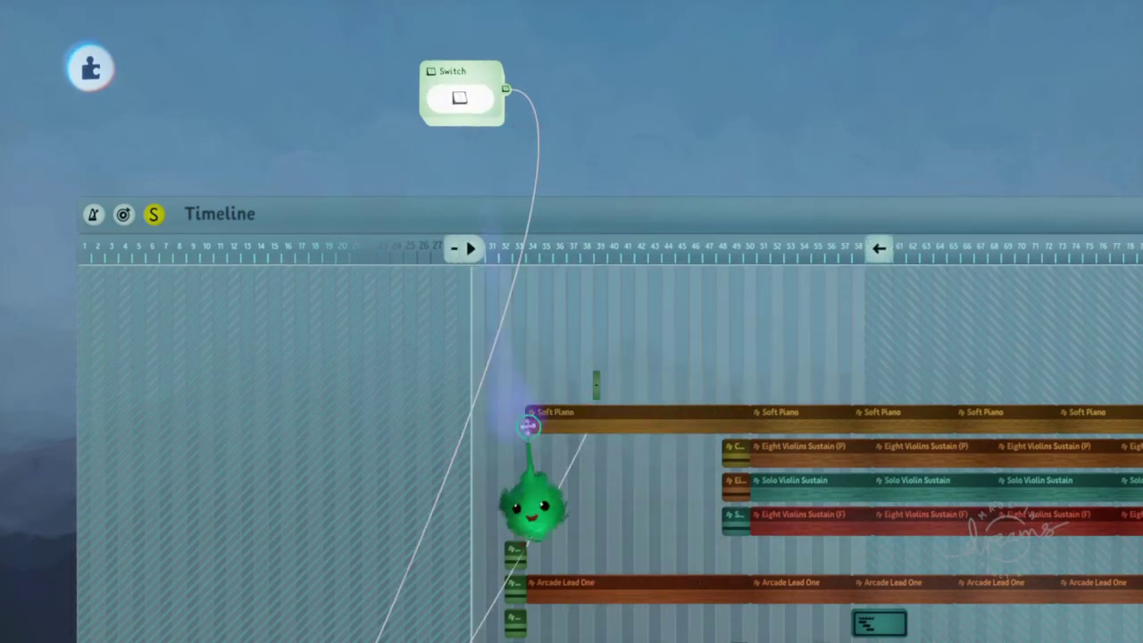
# Play the timeline with the Switch on and off, and compare how the playhead passes the keyframe at bar 39.
pyautogui.moveTo(570, 320); pyautogui.dragTo(585, 342)
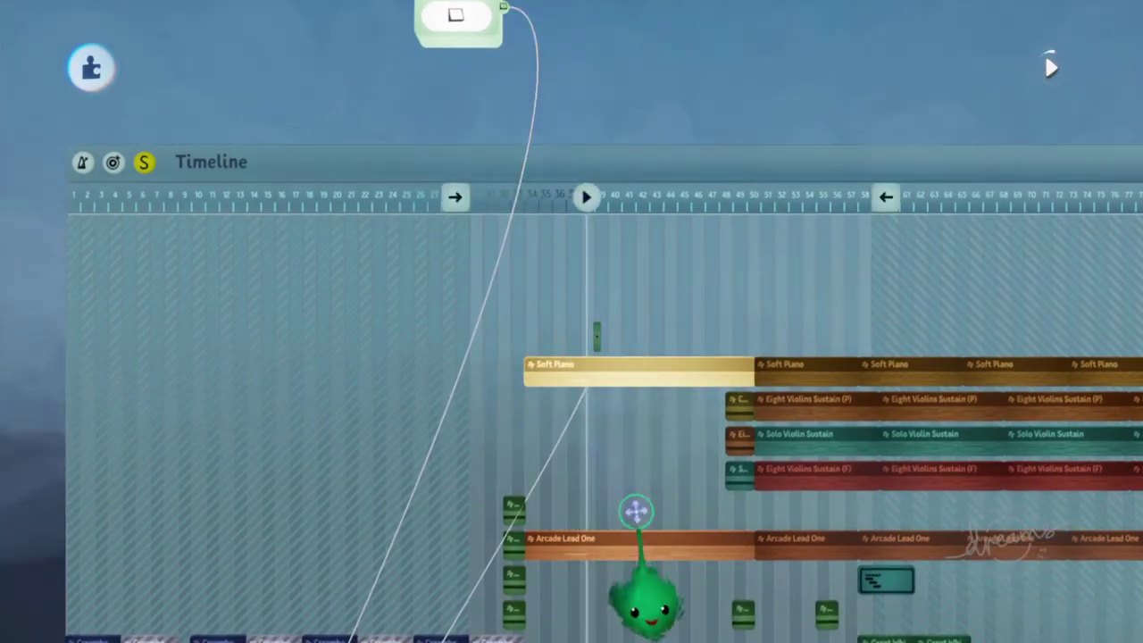
pyautogui.scroll(-3, 628, 495)
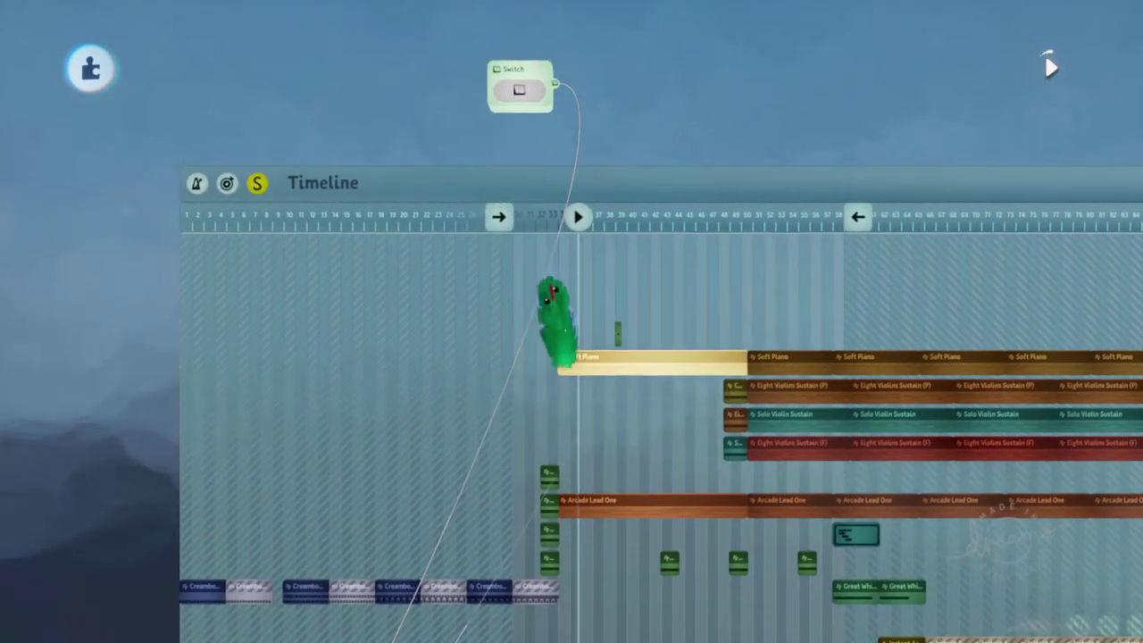
pyautogui.scroll(5, 630, 403)
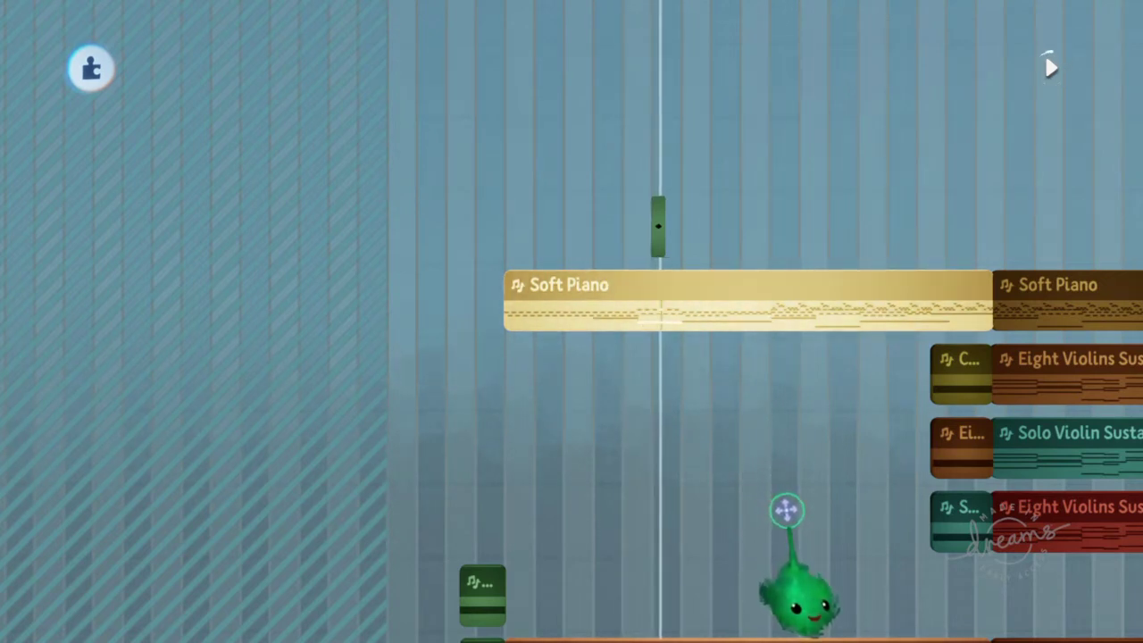
pyautogui.scroll(-5, 781, 503)
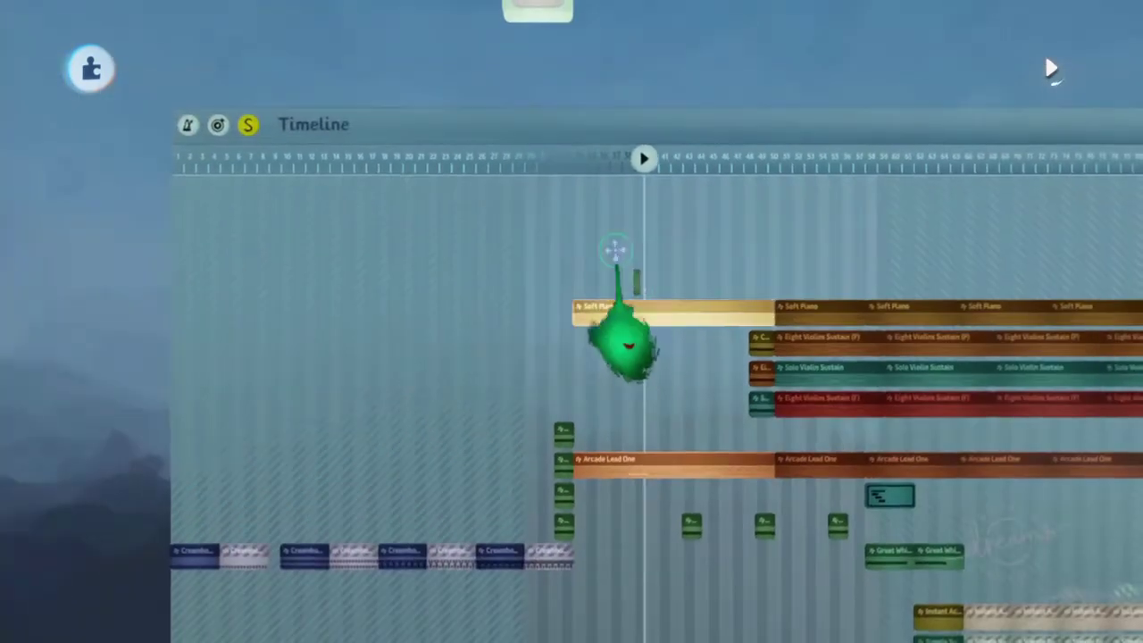
pyautogui.scroll(-2, 616, 250)
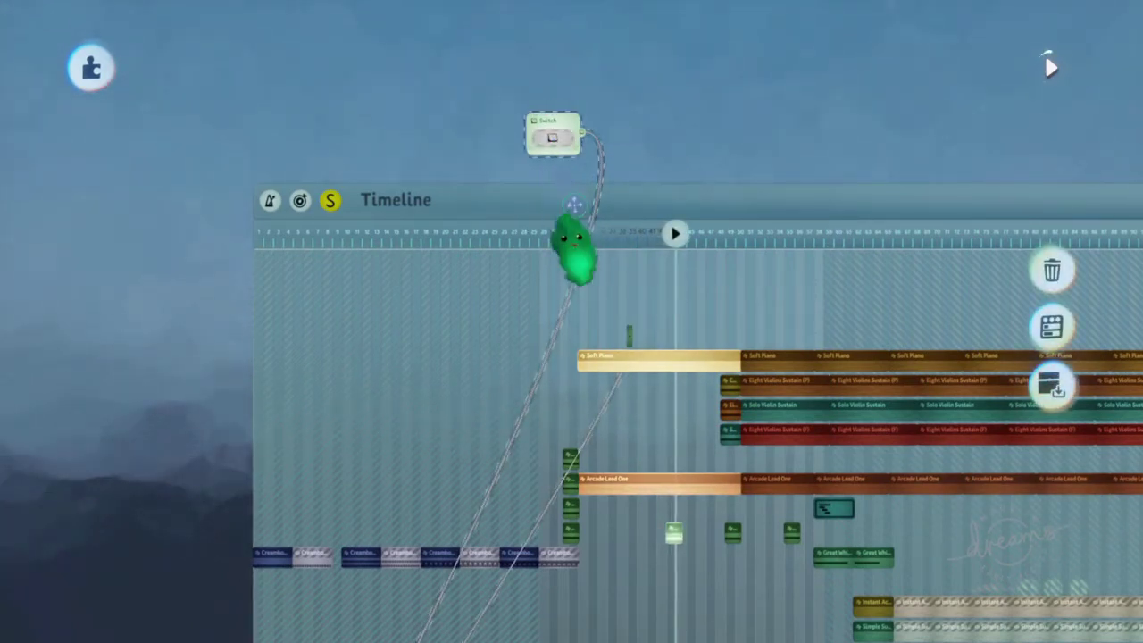
# Delete the Switch together with its wire and return the timeline's playhead to the trimmed start.
pyautogui.scroll(-2, 616, 370)
pyautogui.scroll(4, 677, 393)
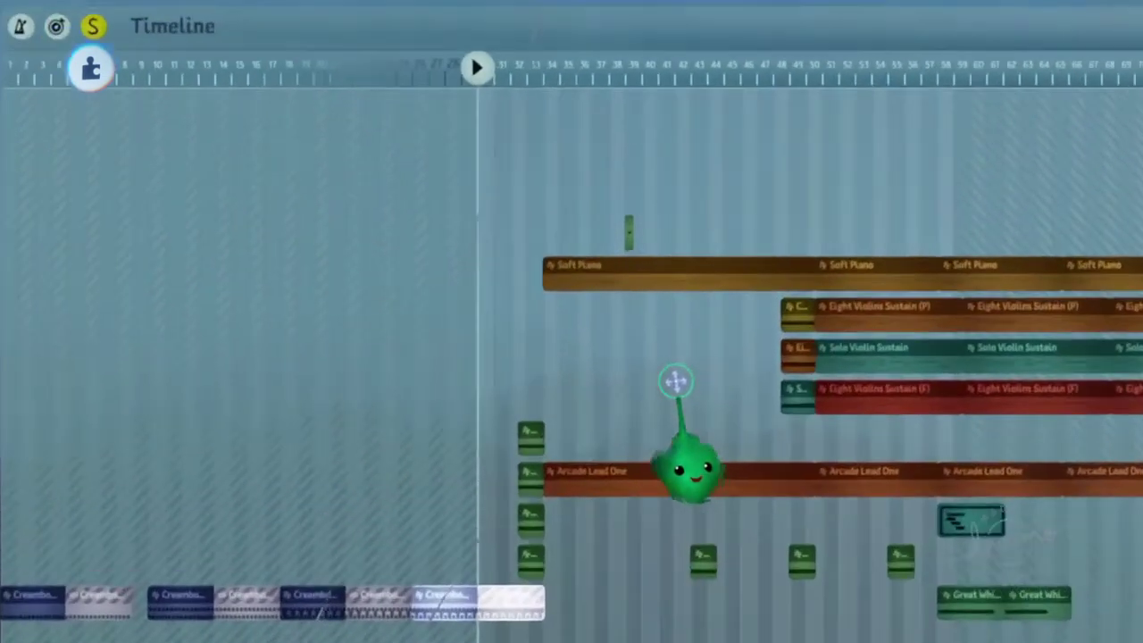
pyautogui.scroll(3, 676, 382)
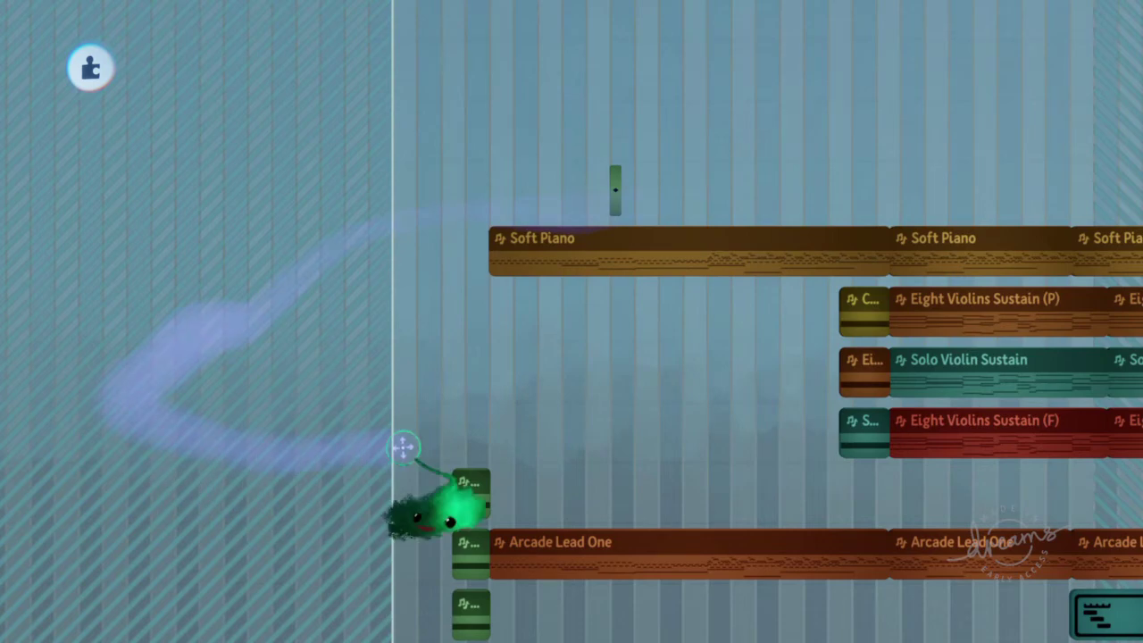
# Play Arrangement 1 to check the keyframe just past bar 8, and shorten the canvas to eight bars.
pyautogui.scroll(-5, 623, 403)
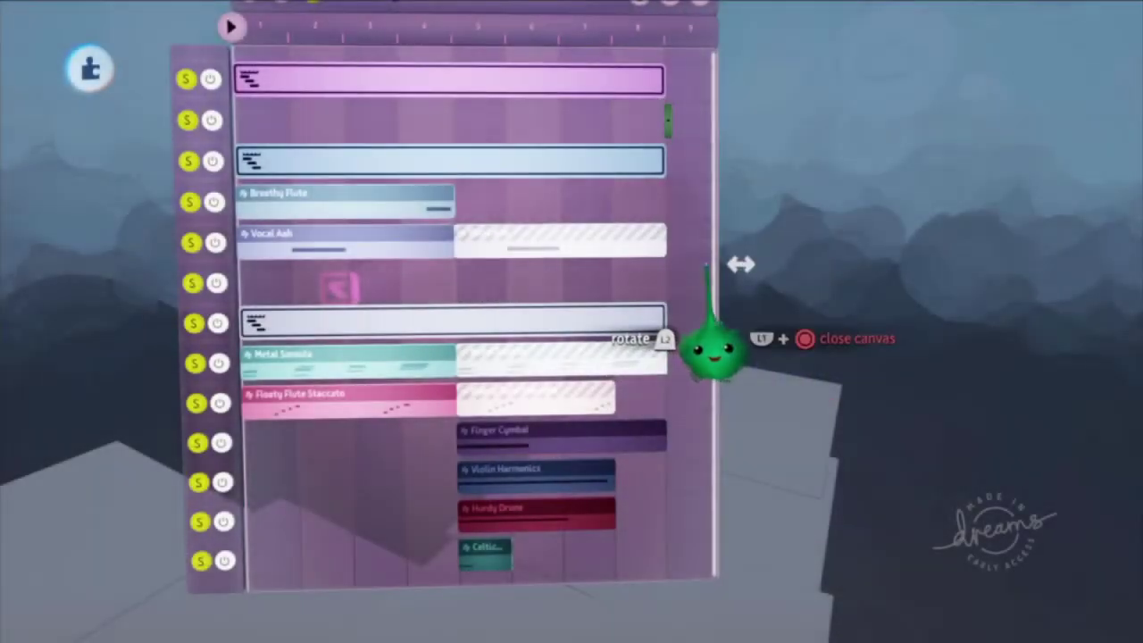
pyautogui.press('space')
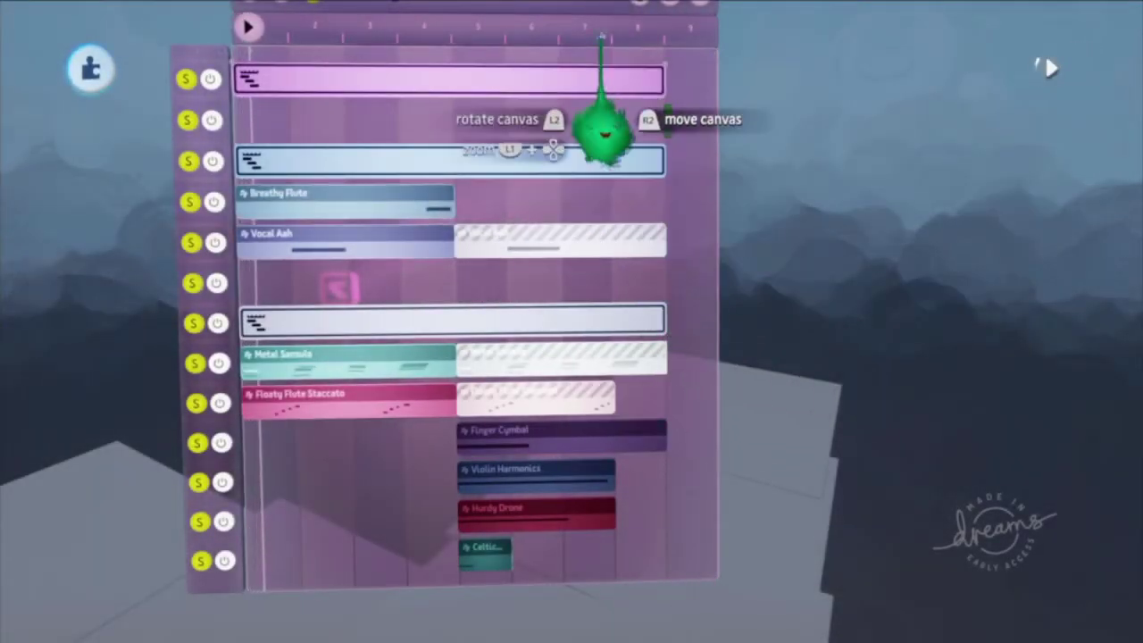
pyautogui.click(586, 37)
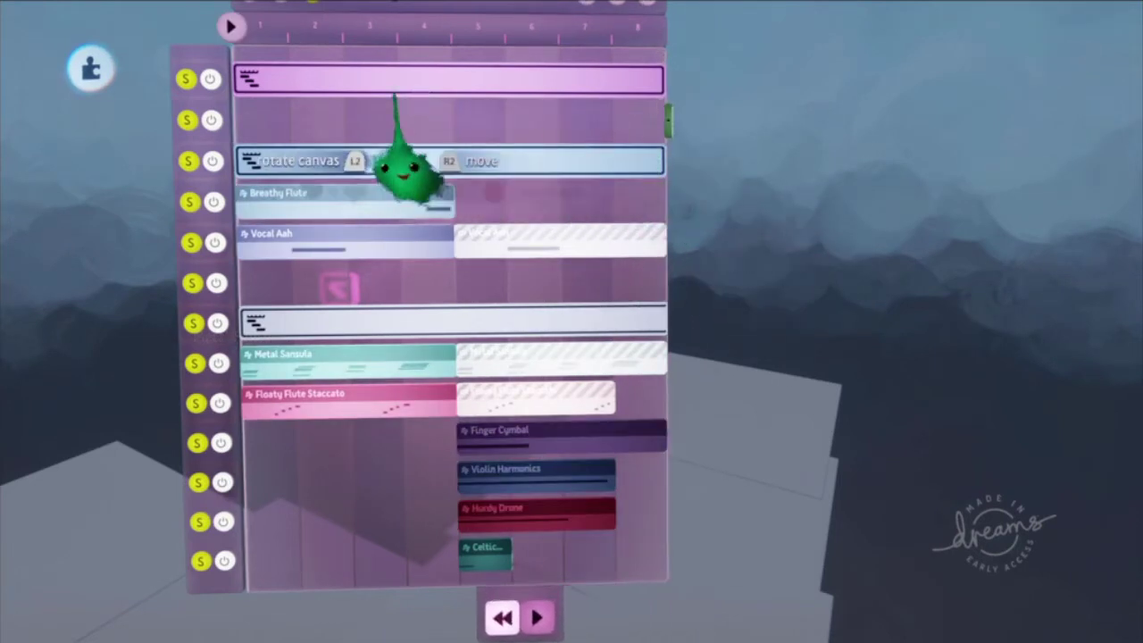
# Scrub Arrangement 1's playhead and return it to the start, and try extending the canvas to nine bars and back to eight.
pyautogui.click(232, 27)
pyautogui.moveTo(258, 25); pyautogui.dragTo(582, 143)
pyautogui.moveTo(585, 223); pyautogui.dragTo(224, 184)
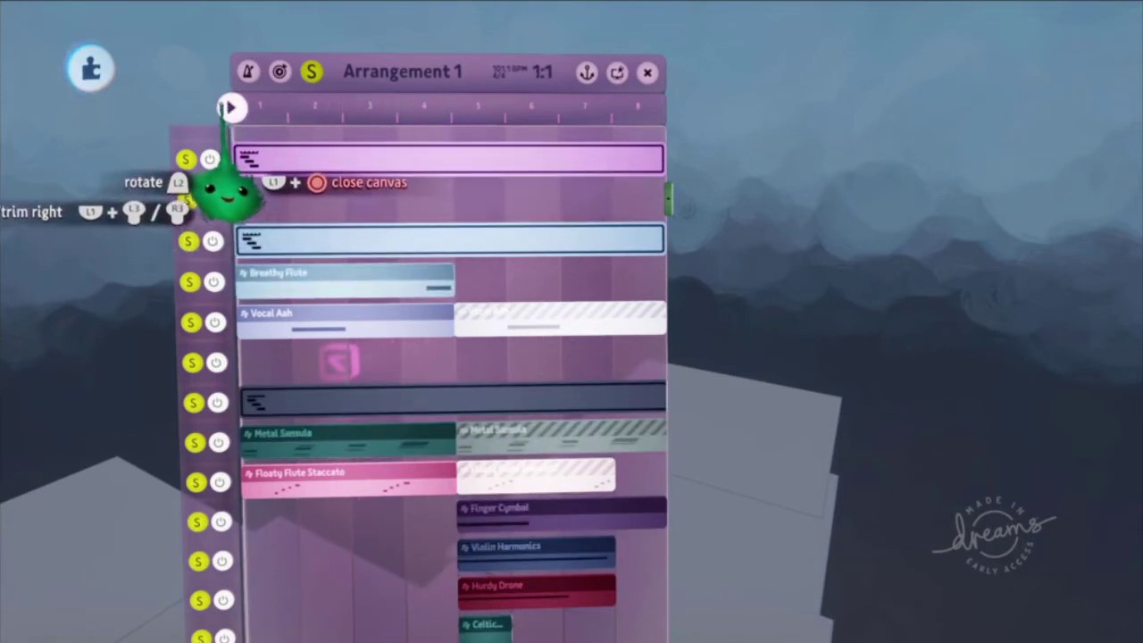
pyautogui.moveTo(666, 358); pyautogui.dragTo(706, 357)
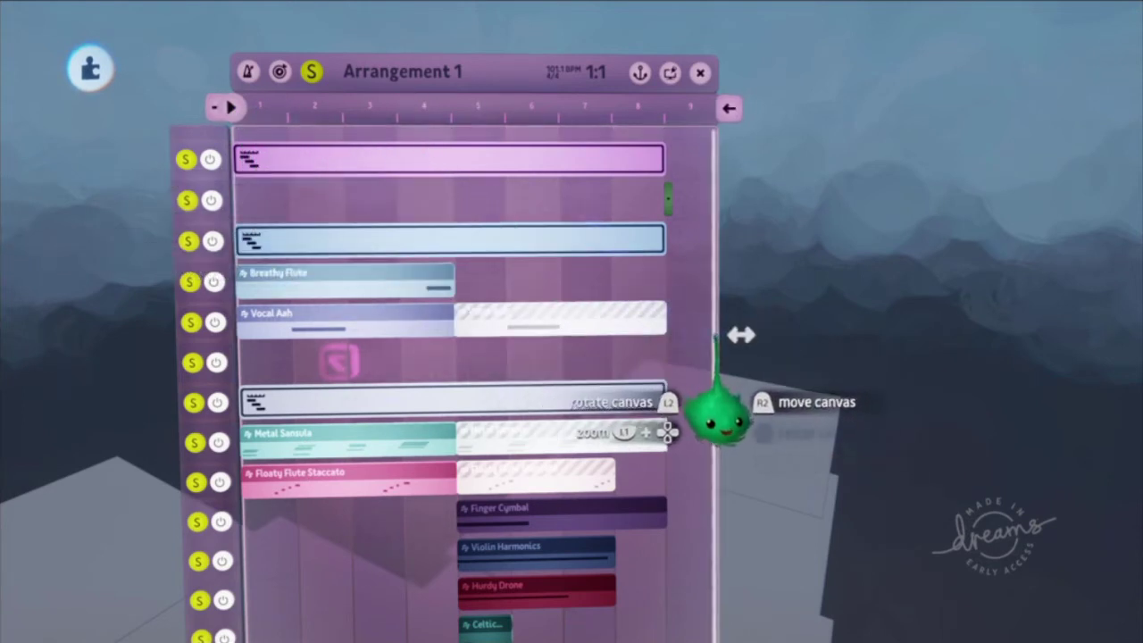
pyautogui.moveTo(715, 335); pyautogui.dragTo(673, 325)
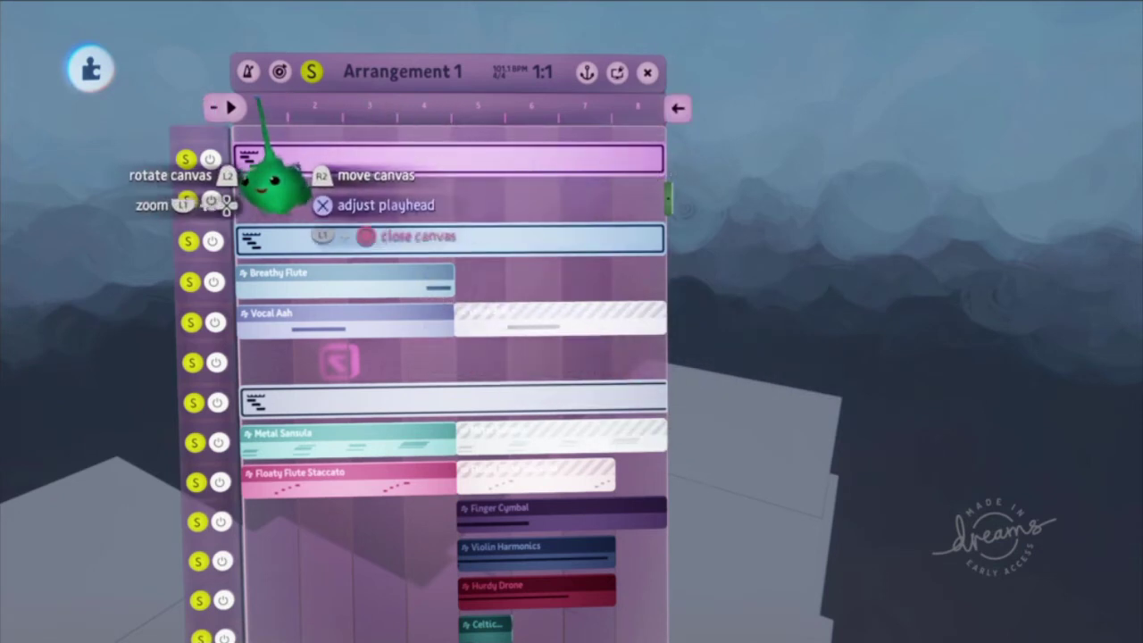
# Try the playhead at 5:1 and further along to bar 8 with Arrangement 1's canvas extended to ten bars.
pyautogui.moveTo(246, 192); pyautogui.dragTo(464, 209)
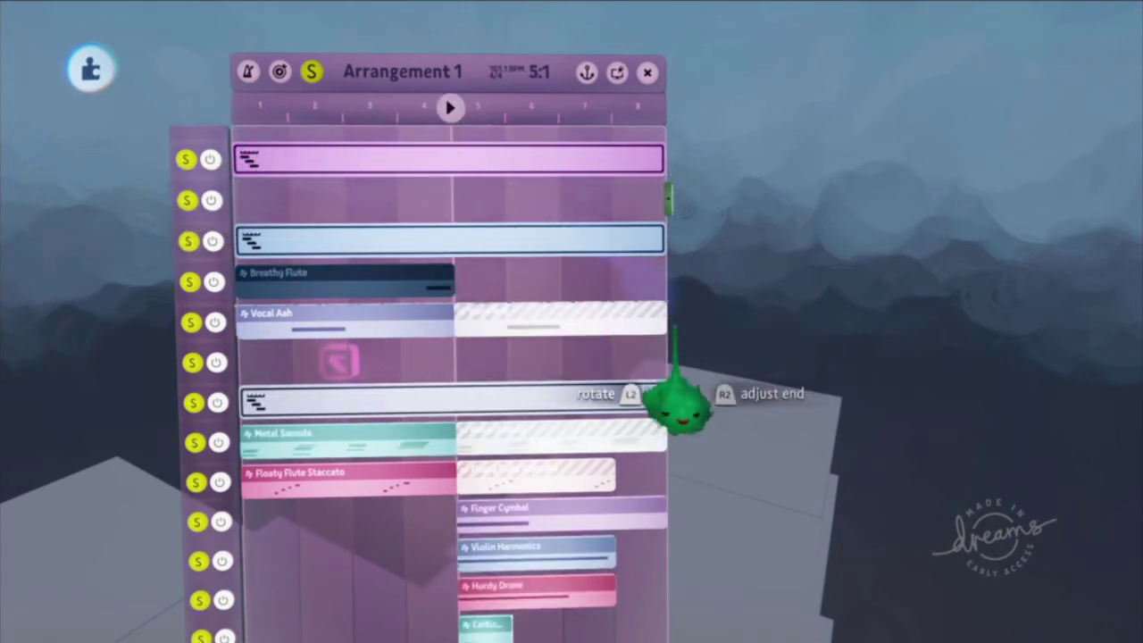
pyautogui.moveTo(676, 366); pyautogui.dragTo(778, 357)
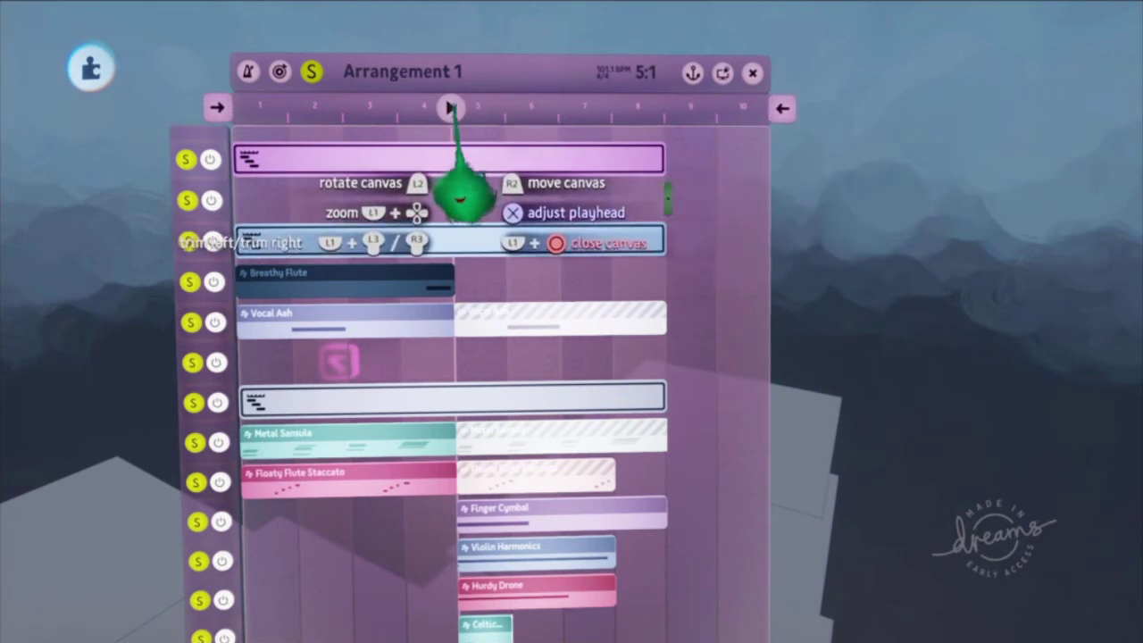
pyautogui.moveTo(449, 108); pyautogui.dragTo(505, 108)
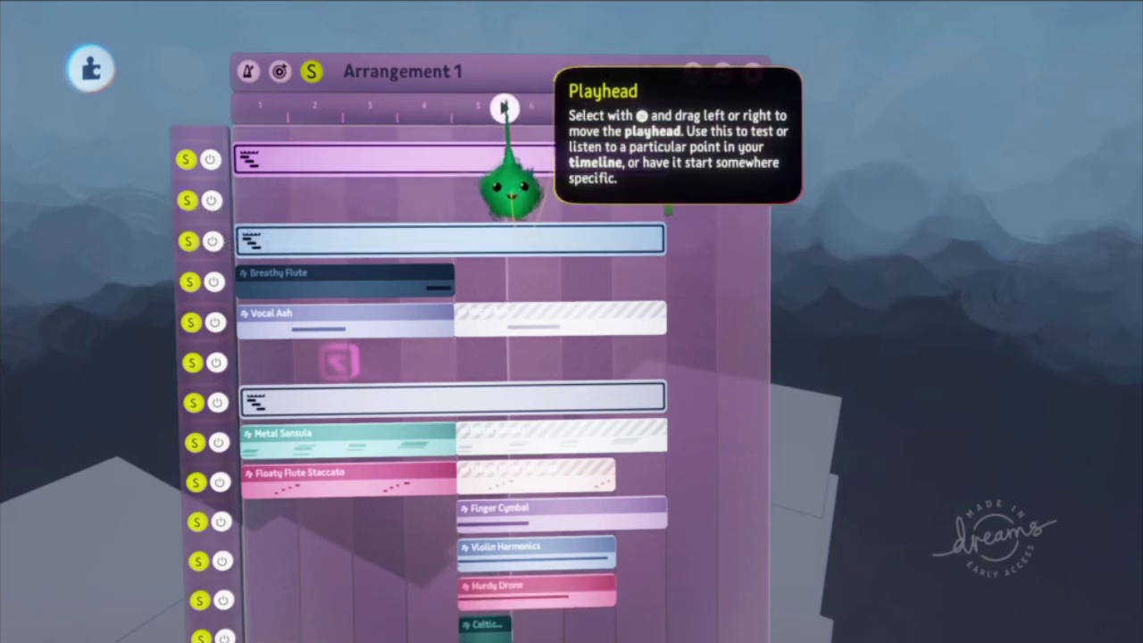
pyautogui.click(610, 108)
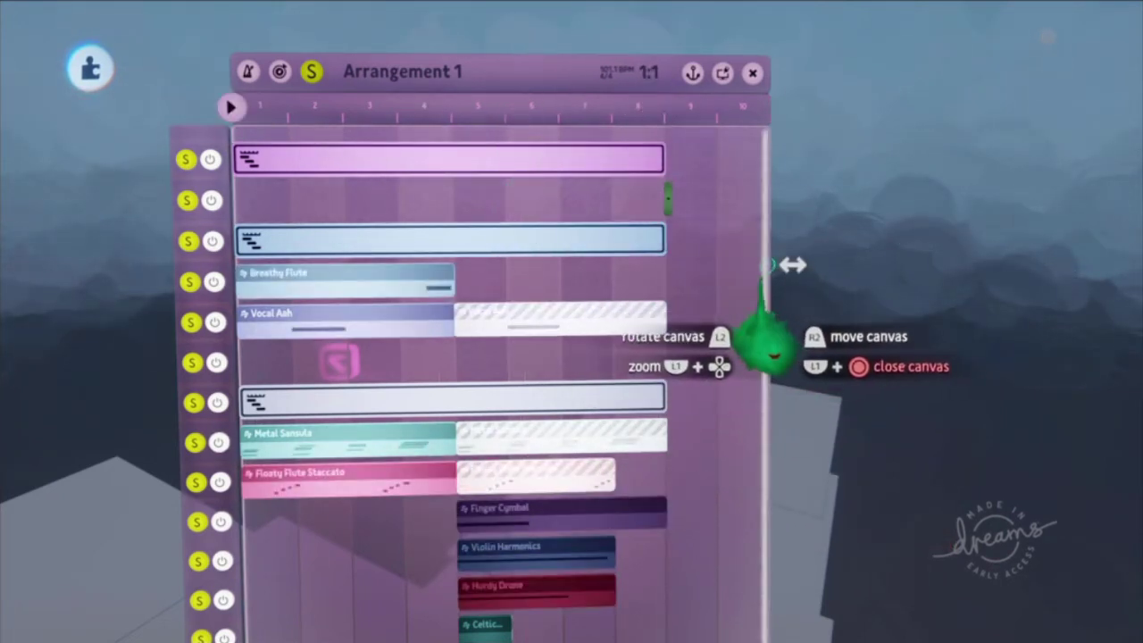
# Try Arrangement 1's canvas at eight and eleven bars, and extend it to thirteen bars past the keyframe.
pyautogui.moveTo(770, 268); pyautogui.dragTo(659, 263)
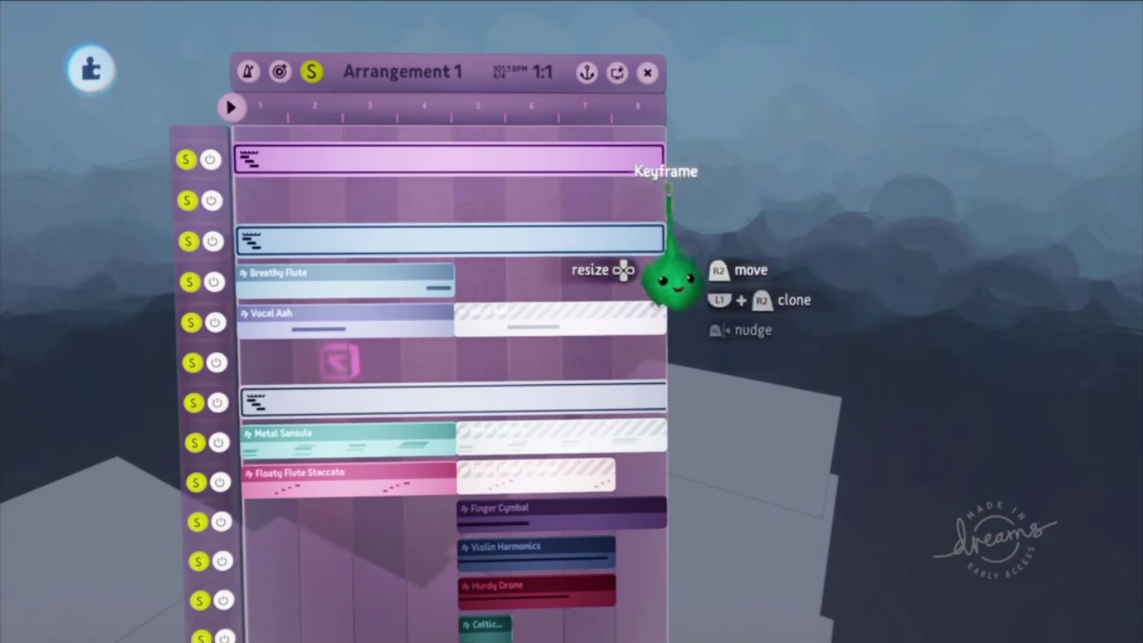
pyautogui.moveTo(688, 274); pyautogui.dragTo(844, 300)
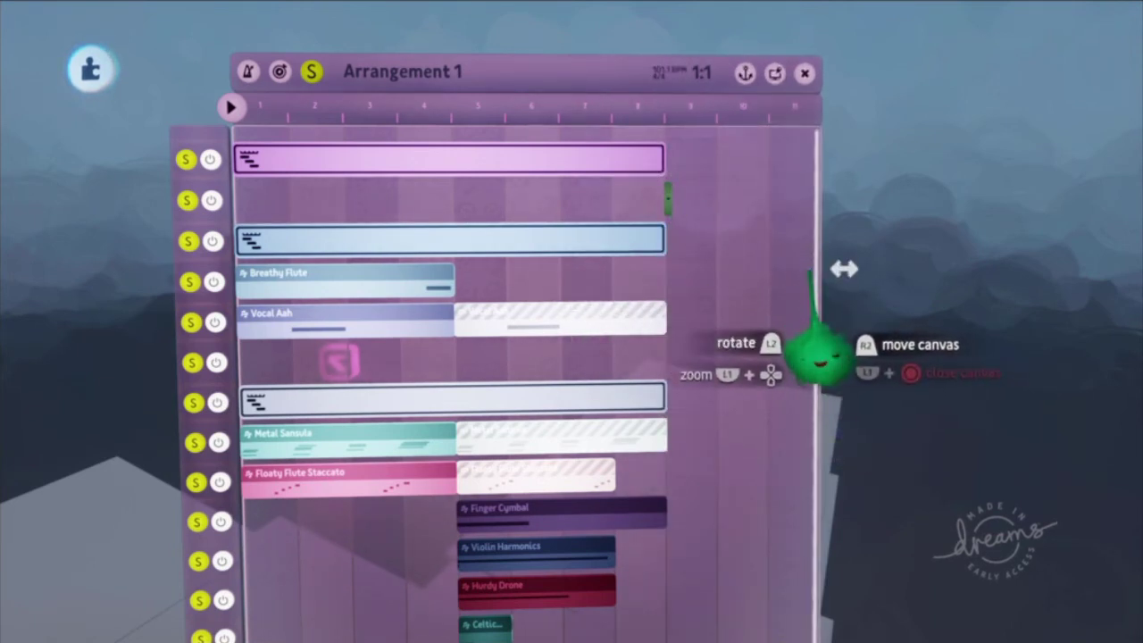
pyautogui.moveTo(844, 268); pyautogui.dragTo(689, 268)
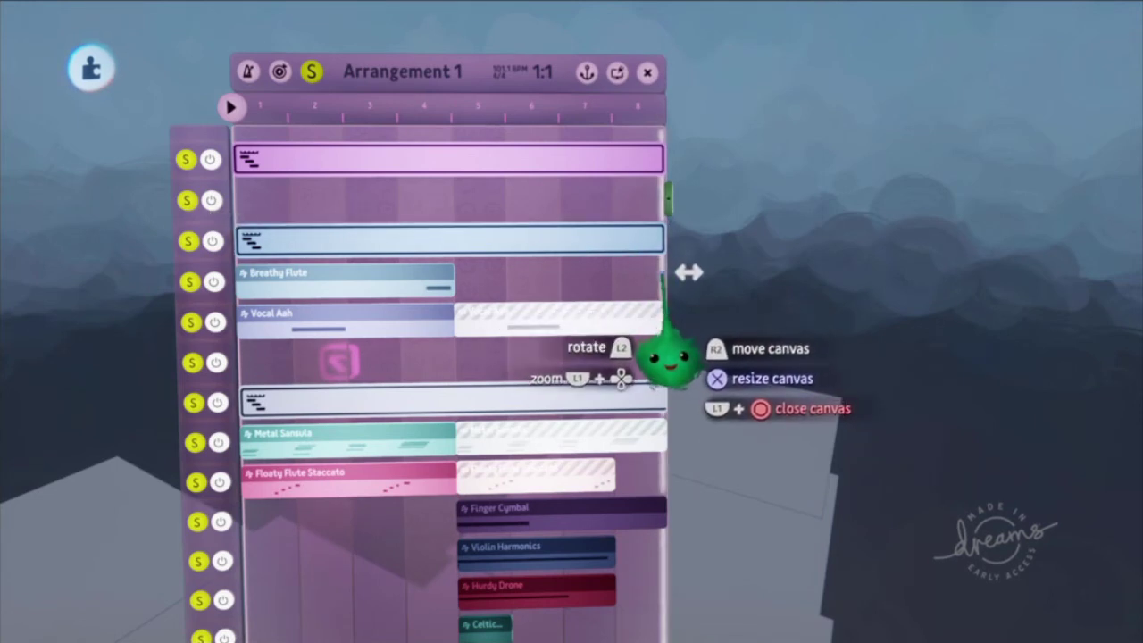
pyautogui.moveTo(689, 272); pyautogui.dragTo(946, 279)
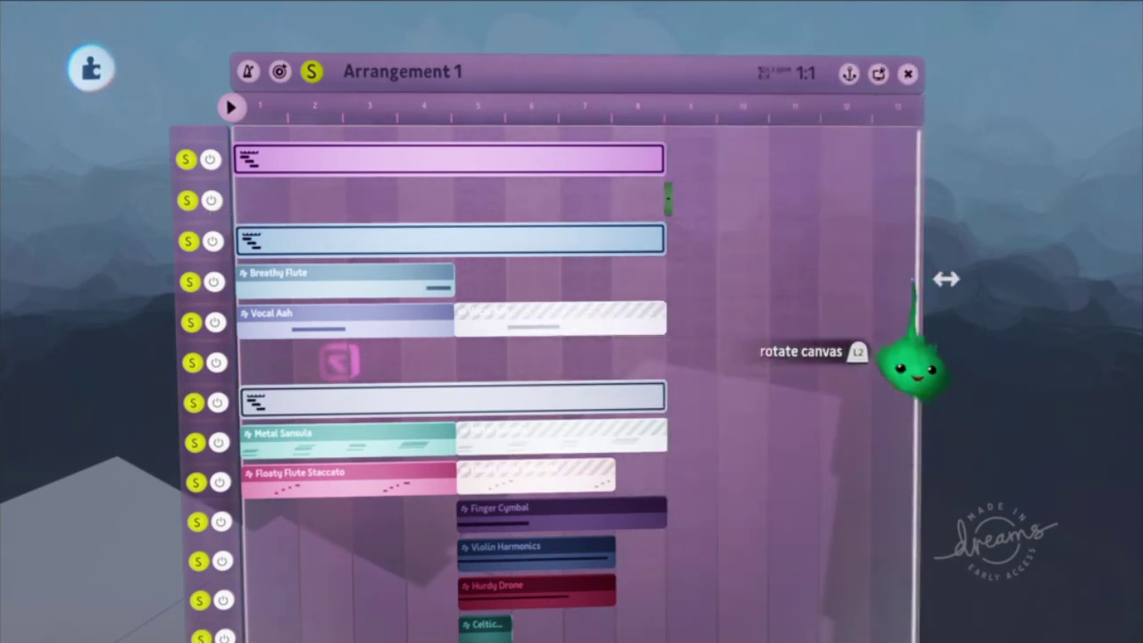
# Re-record the keyframe just past bar 8 with the playhead moved to 5:1, and stop recording.
pyautogui.click(668, 195)
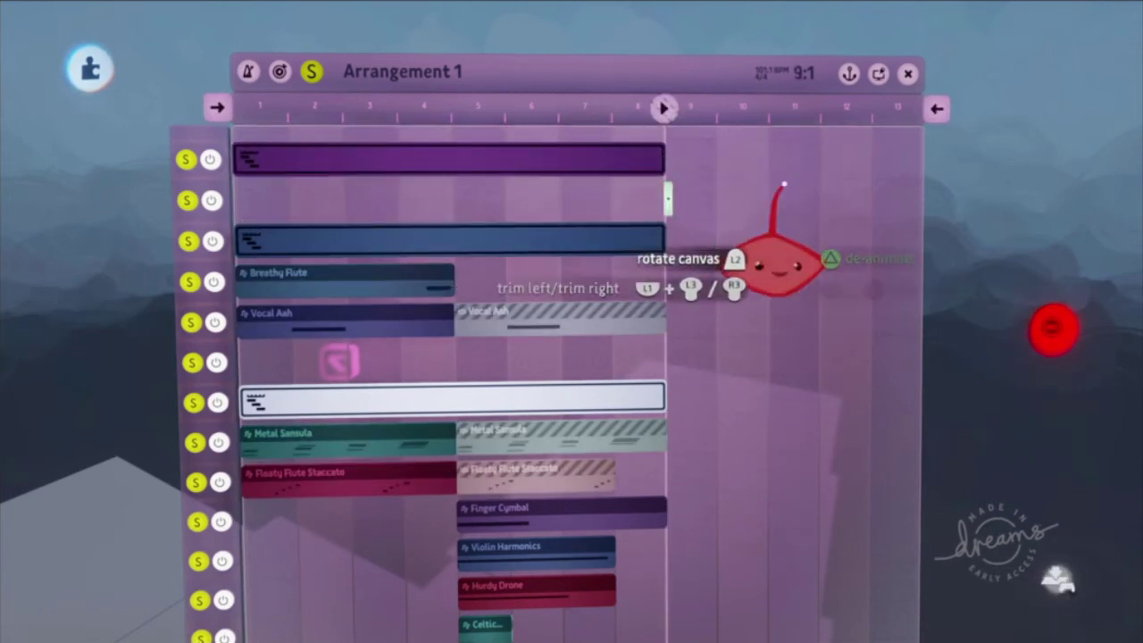
pyautogui.click(1050, 327)
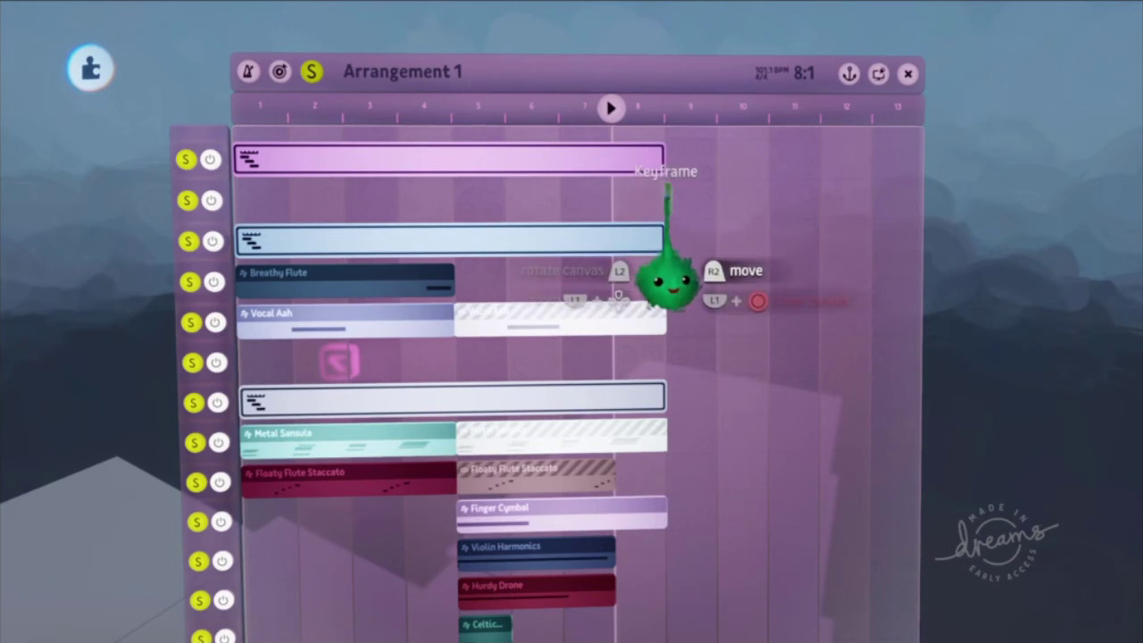
pyautogui.moveTo(721, 198); pyautogui.dragTo(977, 198)
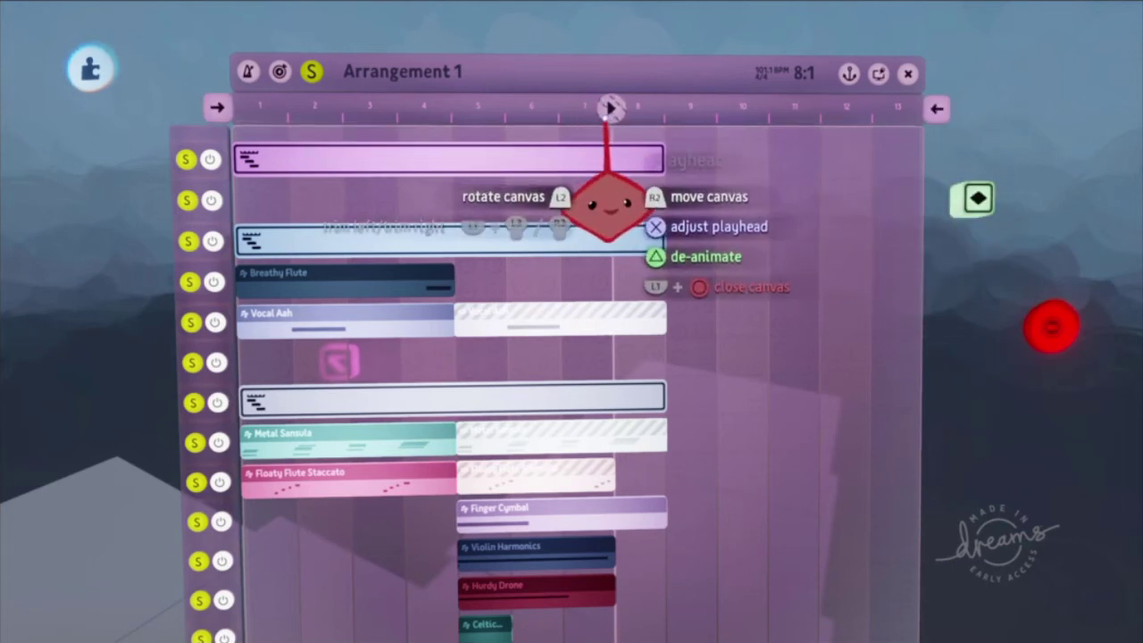
pyautogui.moveTo(607, 203); pyautogui.dragTo(465, 188)
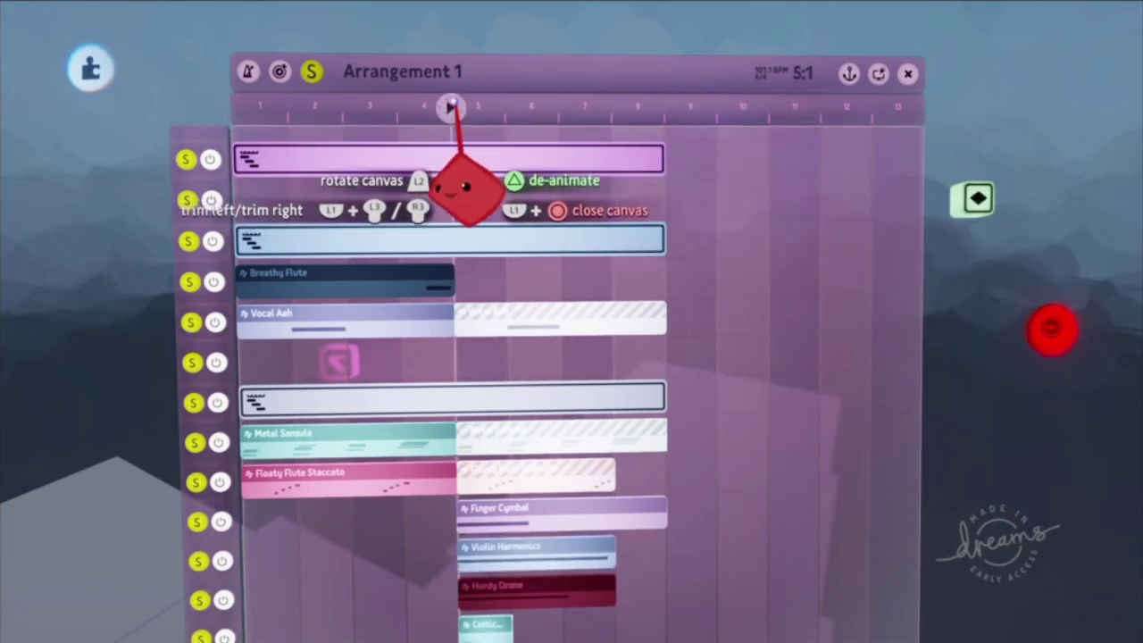
pyautogui.click(1053, 328)
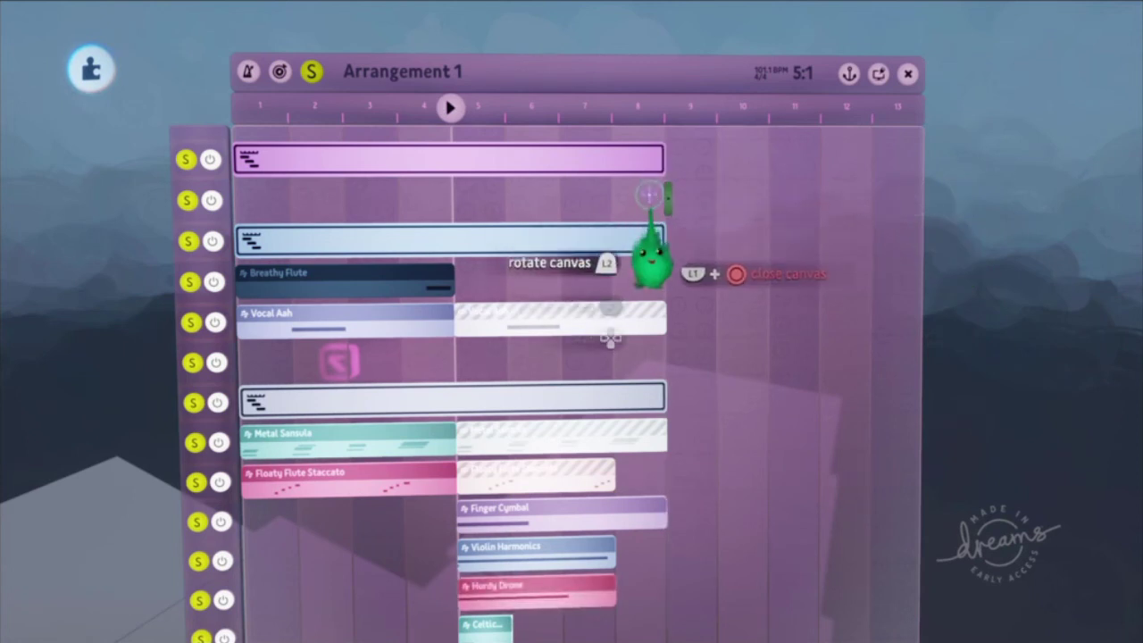
# Place the playhead near bar 8 and play Arrangement 1 to test the keyframe's jump back to 5:1.
pyautogui.press('Left')
pyautogui.press('Right')
pyautogui.click(613, 107)
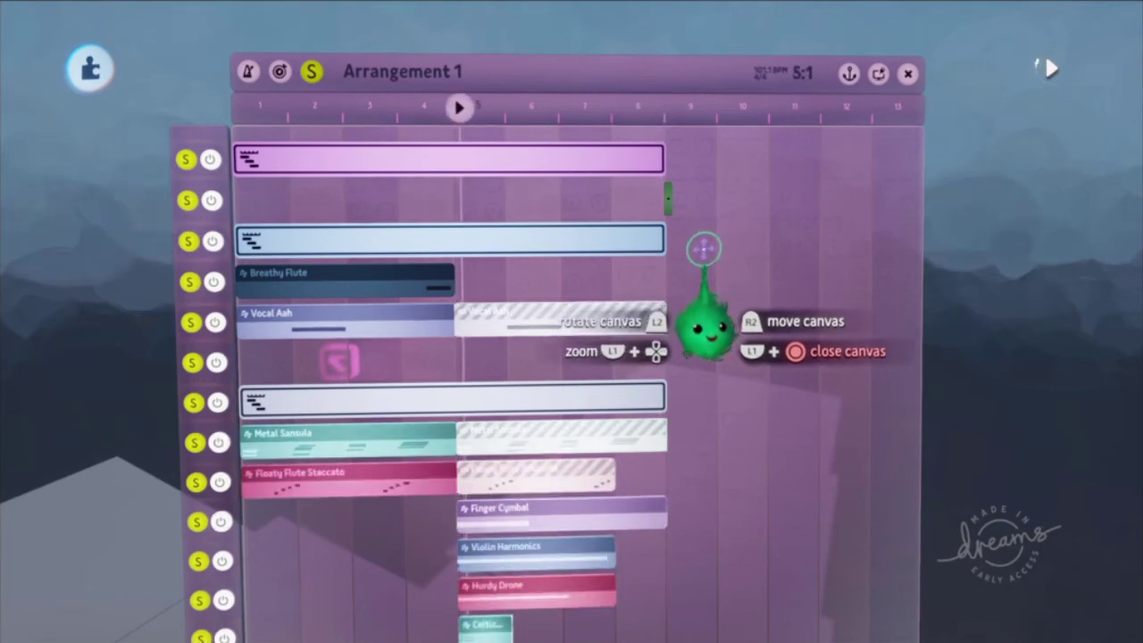
pyautogui.scroll(-4, 722, 237)
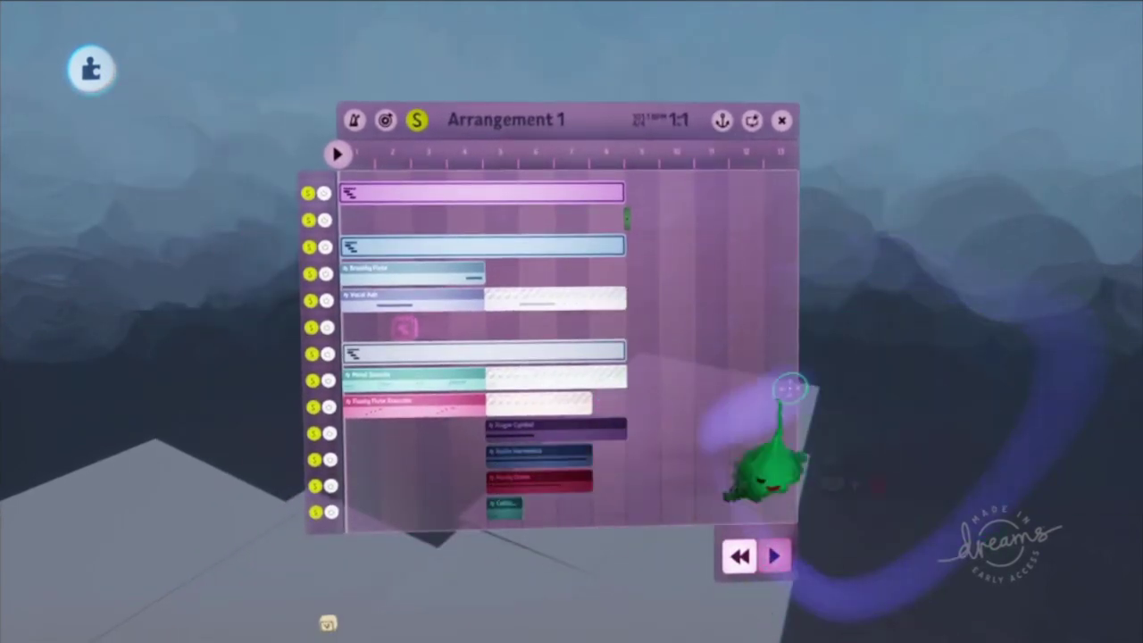
# Shorten Arrangement 1's canvas to eight bars and undo the resize.
pyautogui.moveTo(797, 299); pyautogui.dragTo(628, 283)
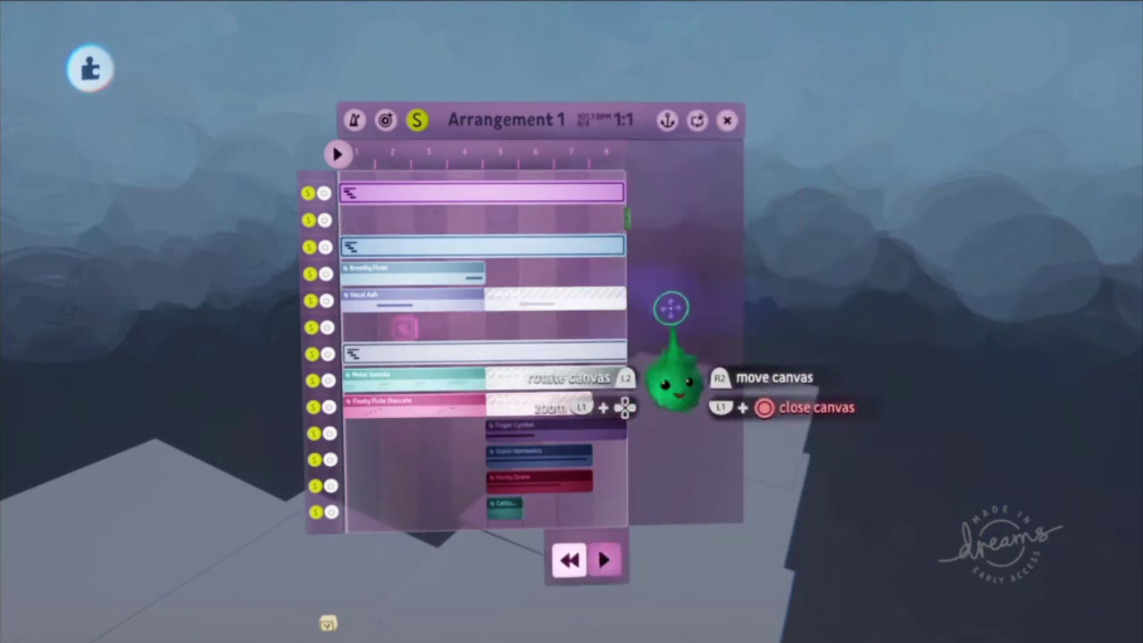
pyautogui.hotkey('ctrl', 'z')
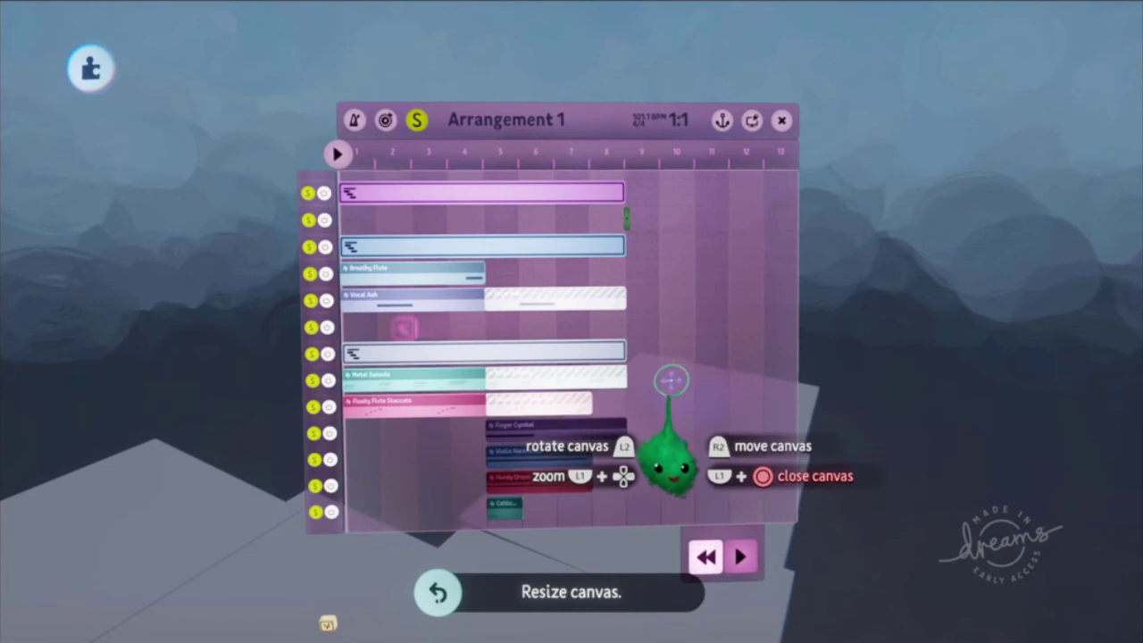
pyautogui.moveTo(695, 399); pyautogui.dragTo(672, 339, button='middle')
pyautogui.moveTo(622, 253); pyautogui.dragTo(669, 273, button='middle')
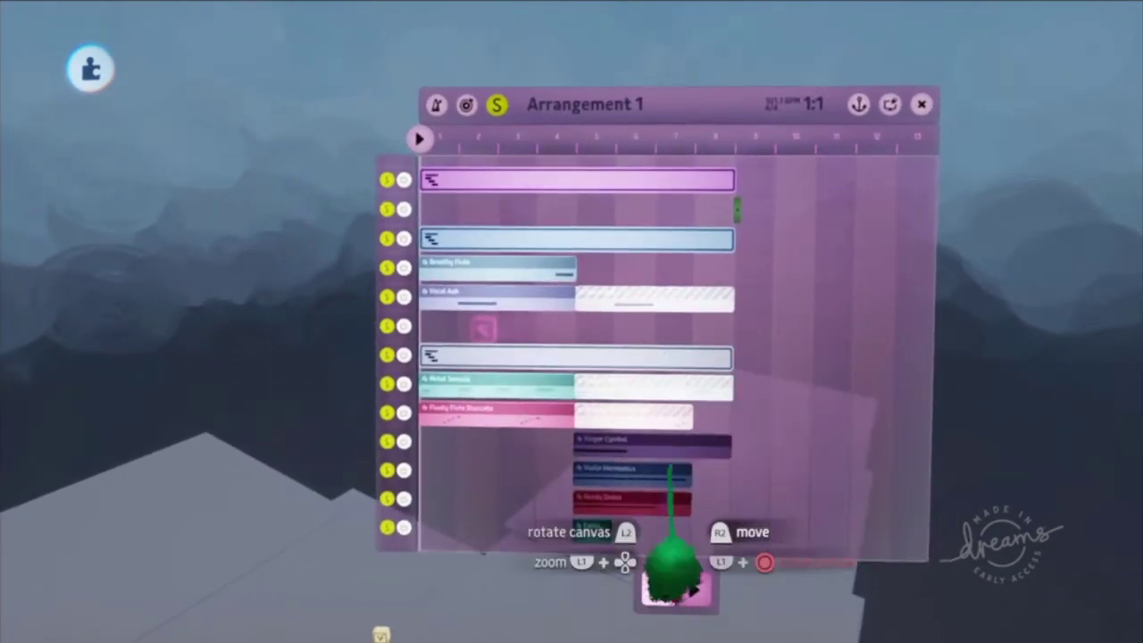